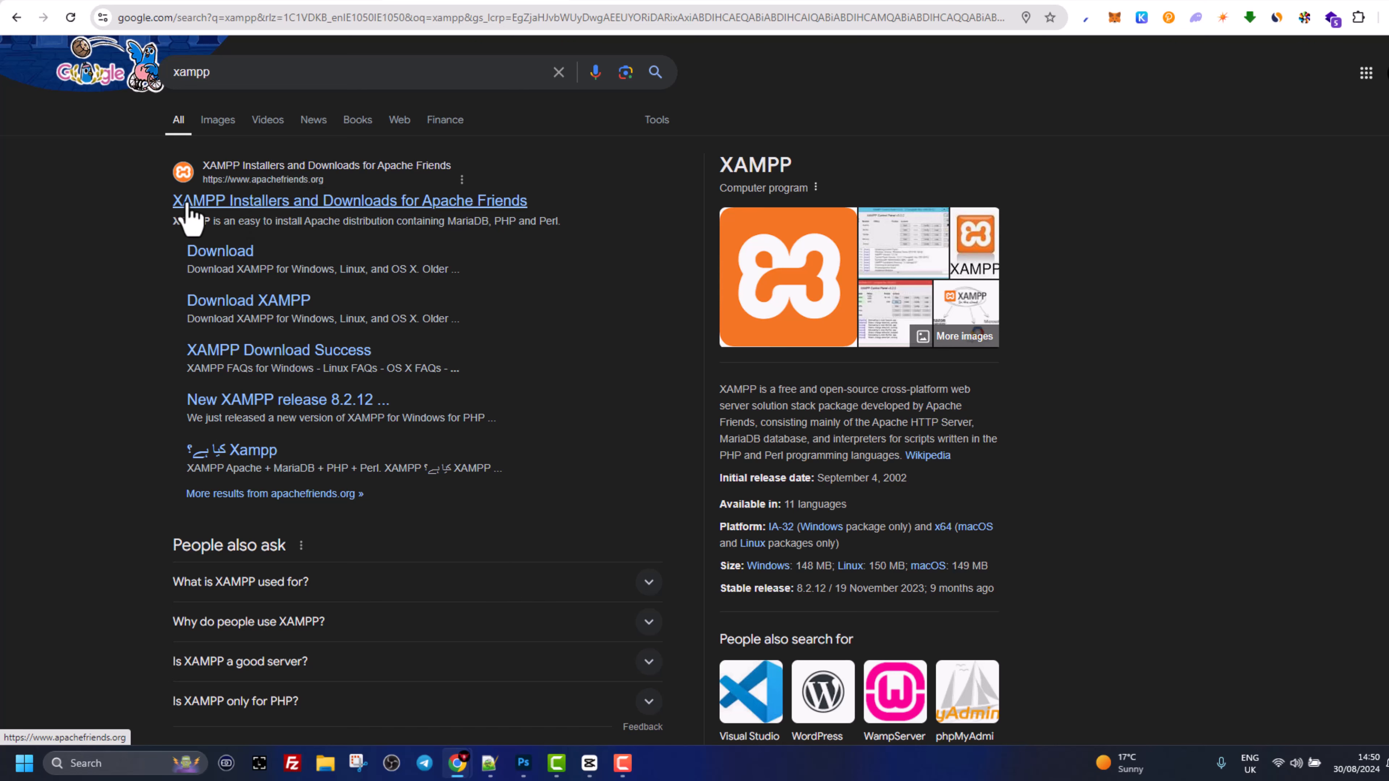
- Download XAMPP for Windows 8.2.12 from the official apachefriends.org site
click(234, 202)
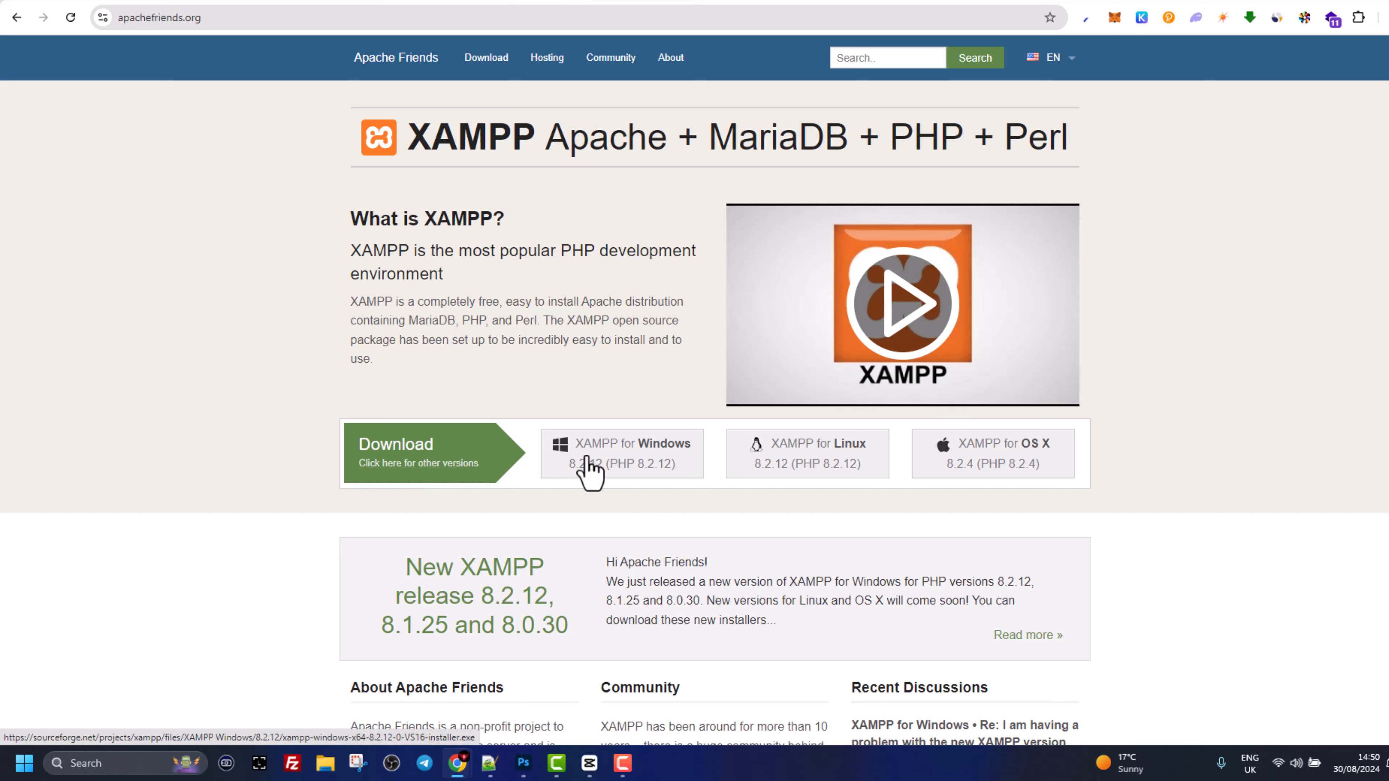
click(743, 444)
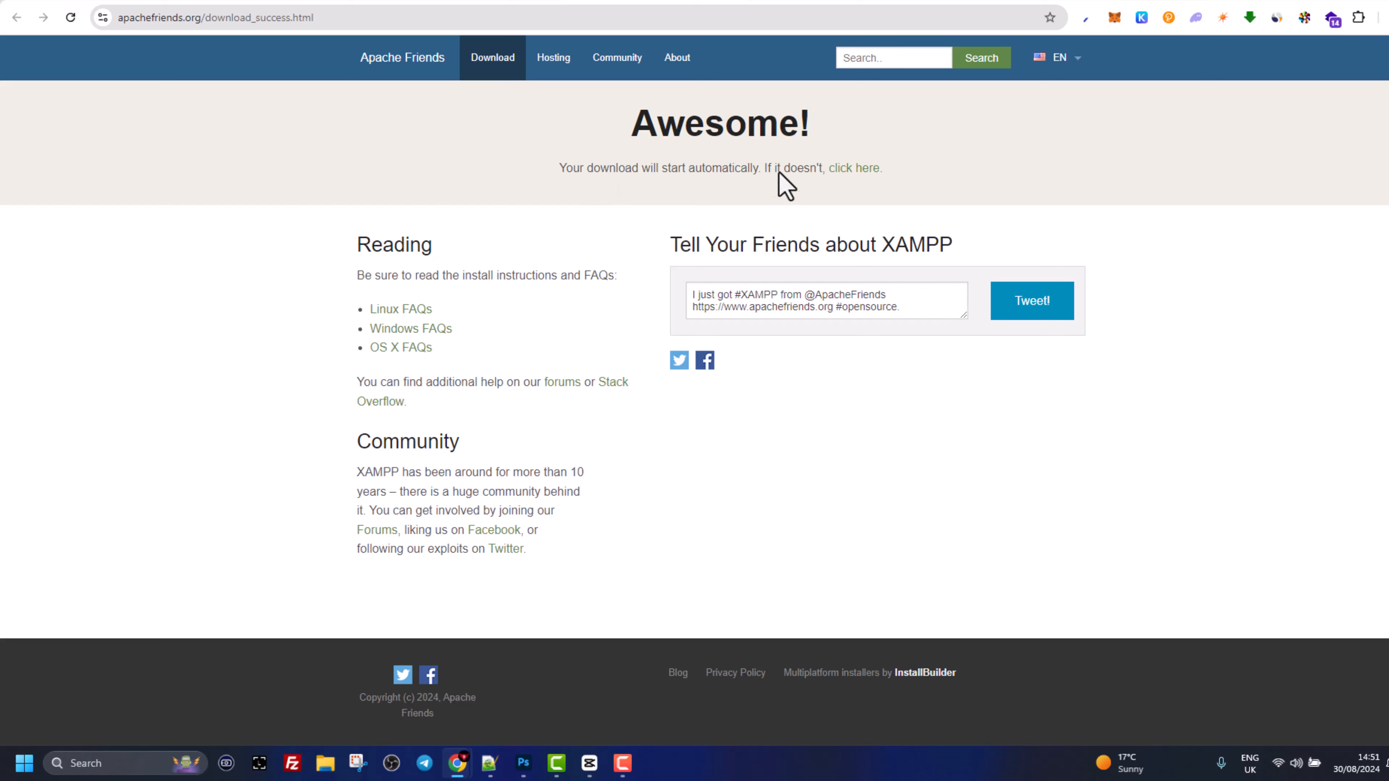
- Download xampp-portable-windows-x64-8.2.12-0-VS16-installer.exe from SourceForge's XAMPP Windows 8.2.12 folder
click(849, 174)
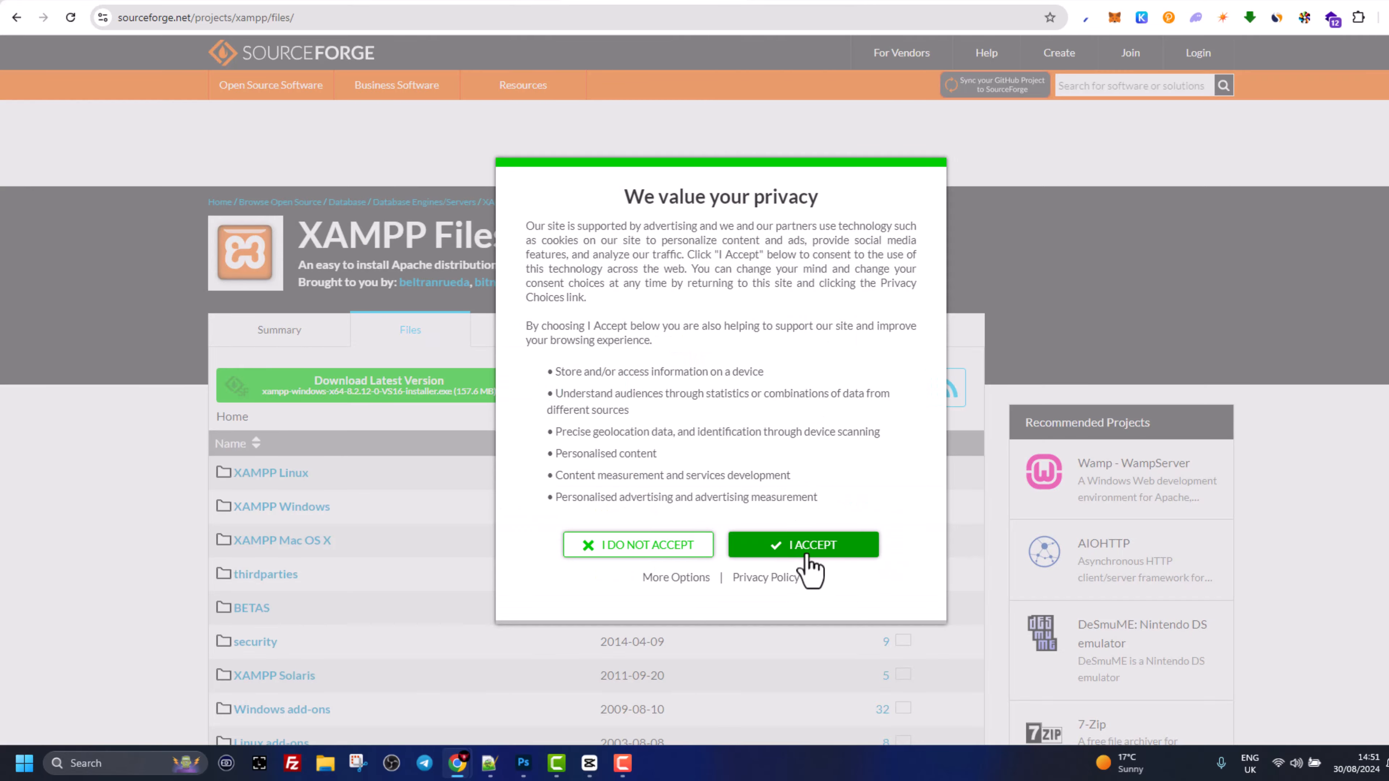
click(808, 555)
scroll(295, 454, down, 1)
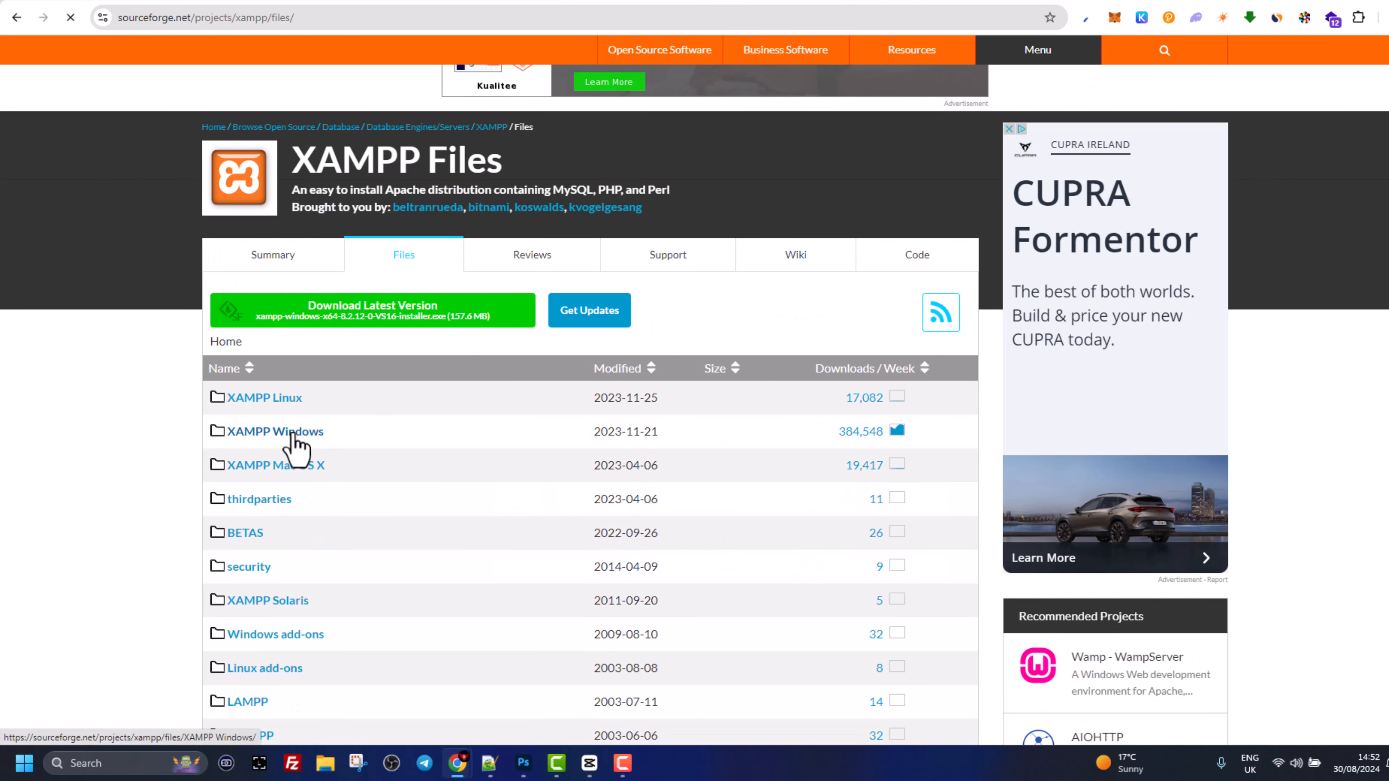
click(263, 430)
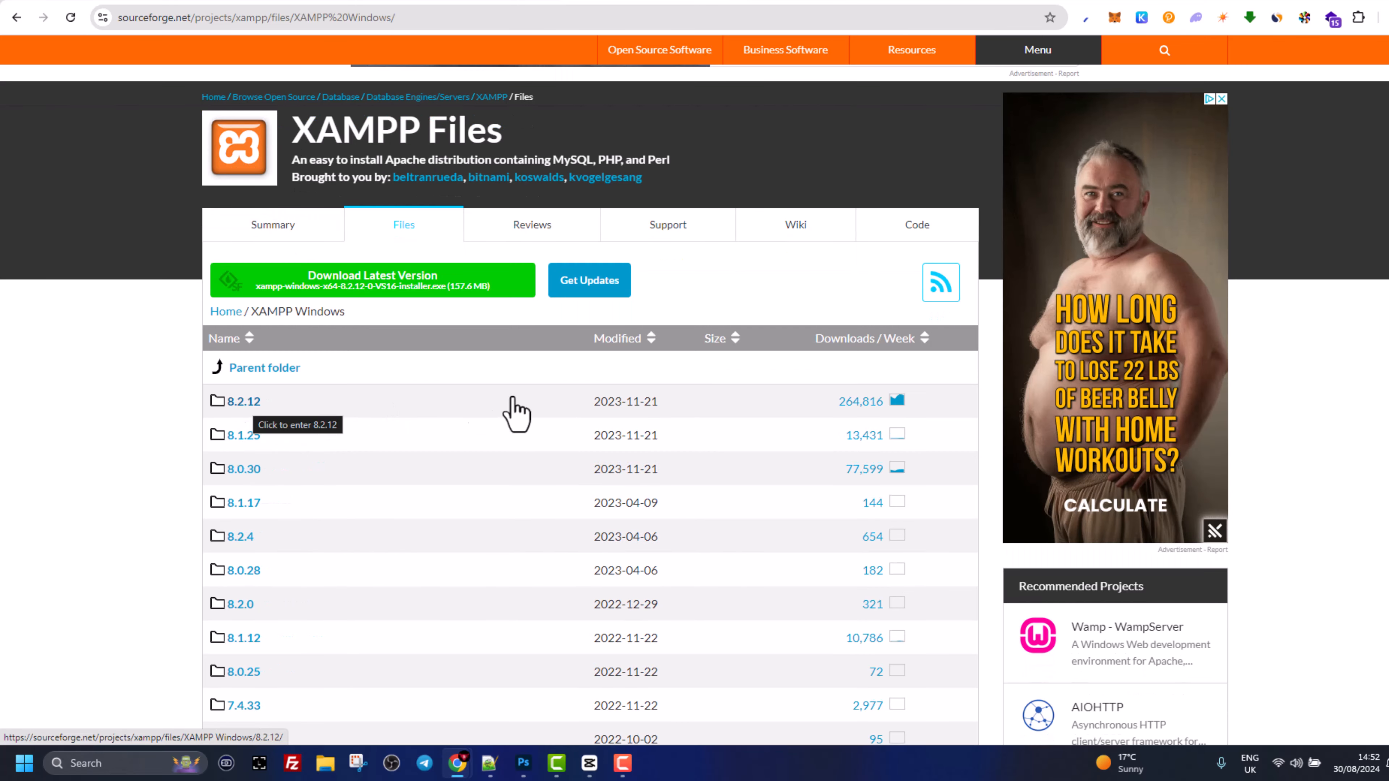
click(247, 406)
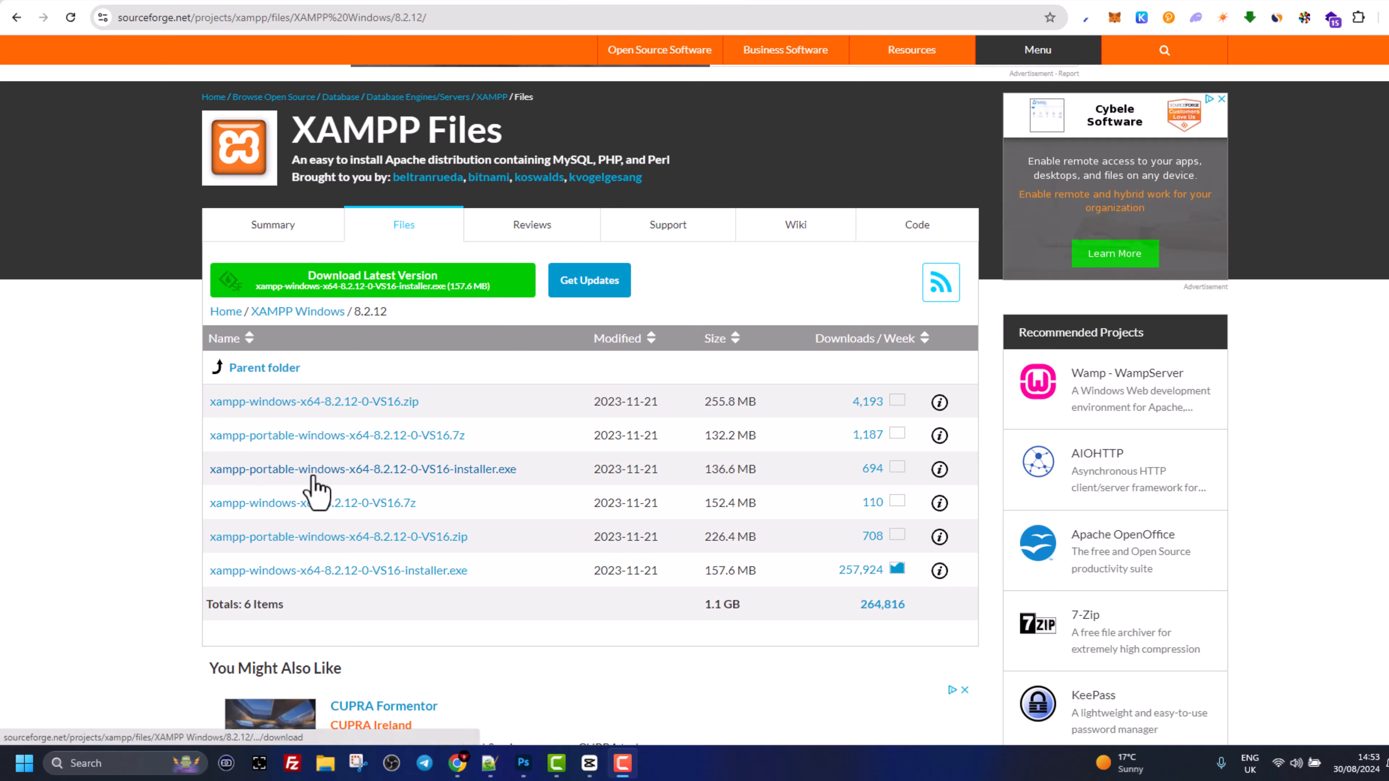
click(486, 471)
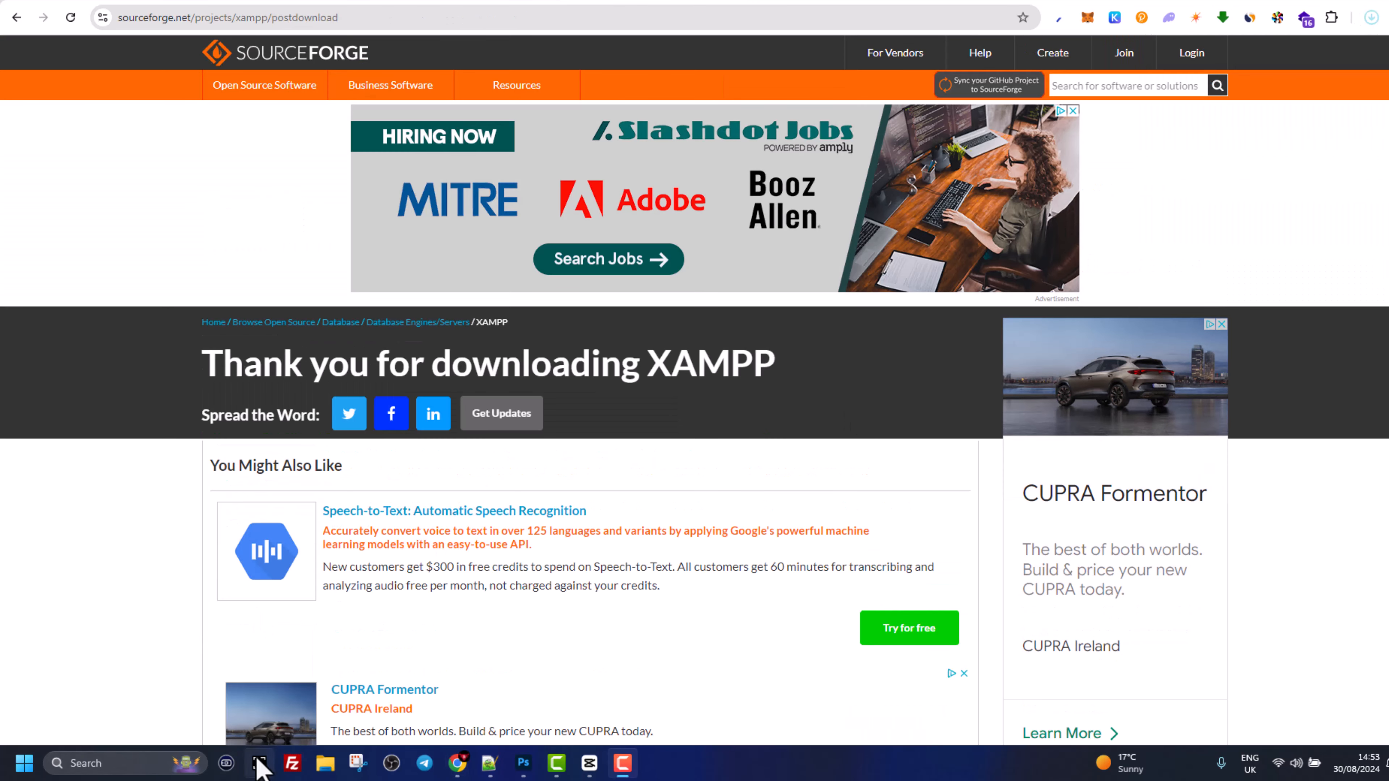
- Launch the downloaded XAMPP installer from the Downloads folder
click(324, 766)
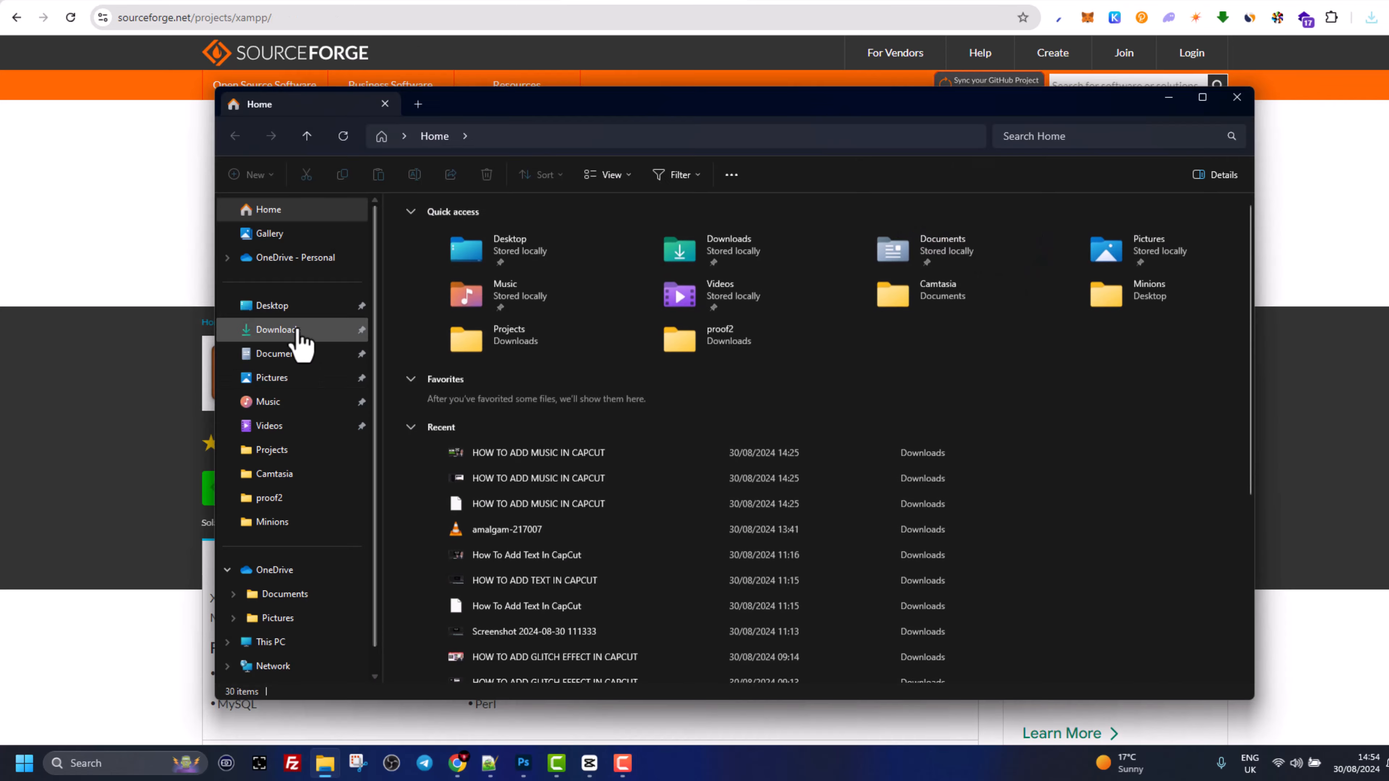
click(288, 331)
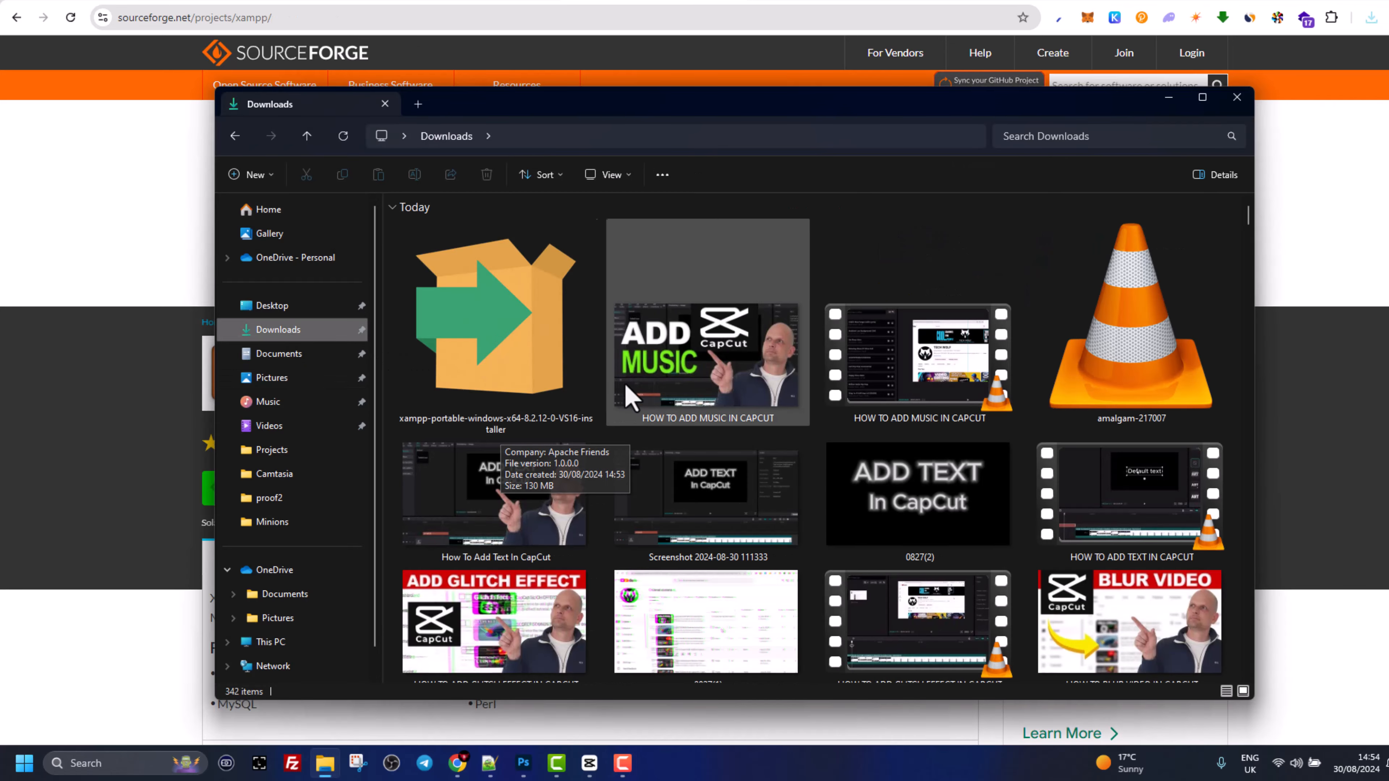
double_click(505, 334)
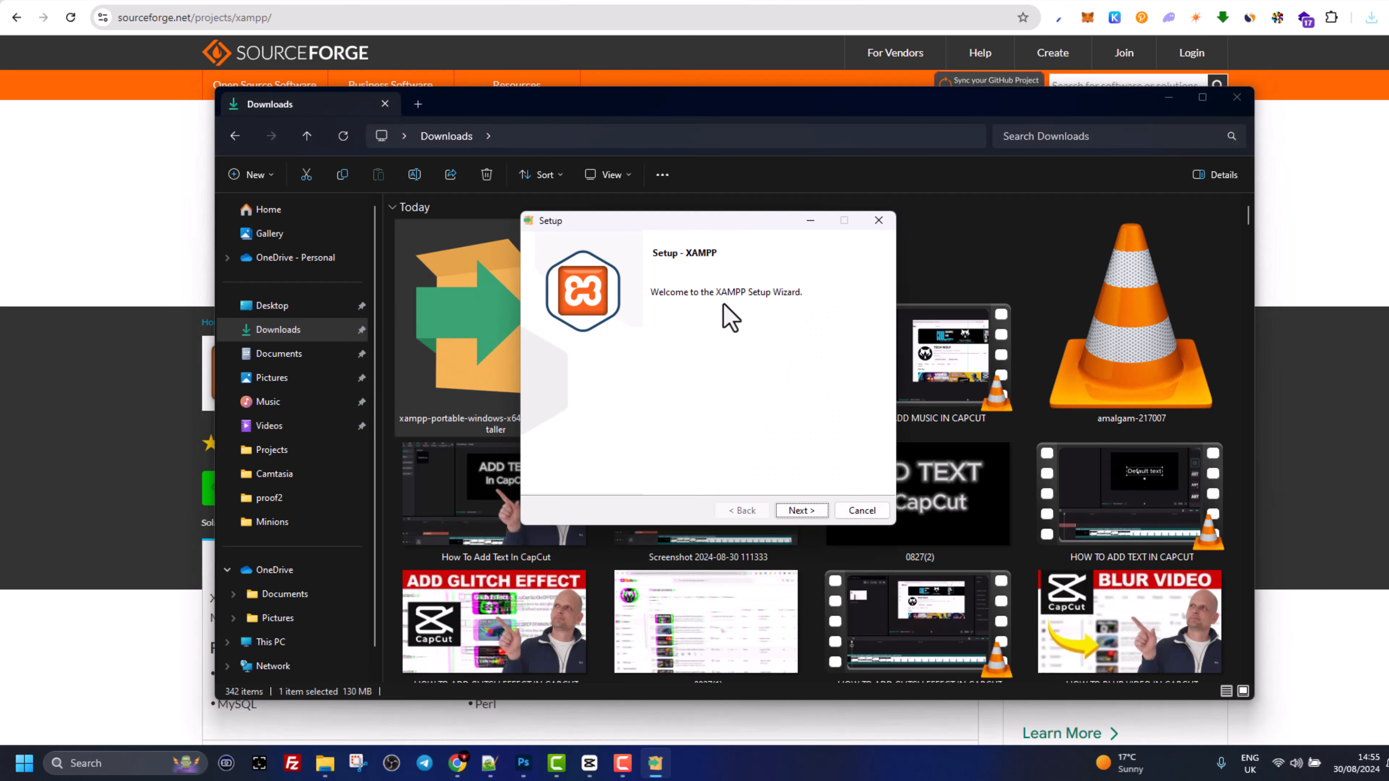
- Install XAMPP into C:\xampp with default components and English as the language
click(797, 510)
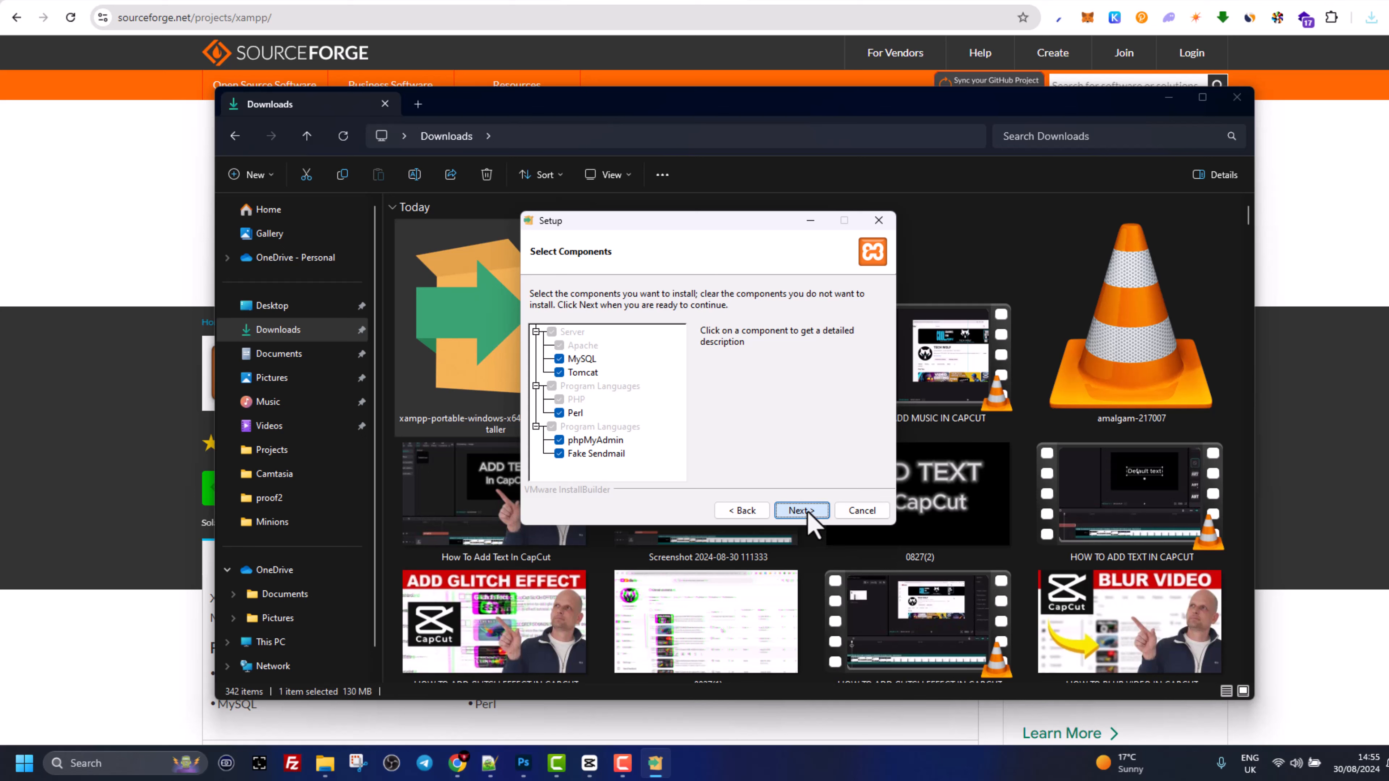
click(803, 511)
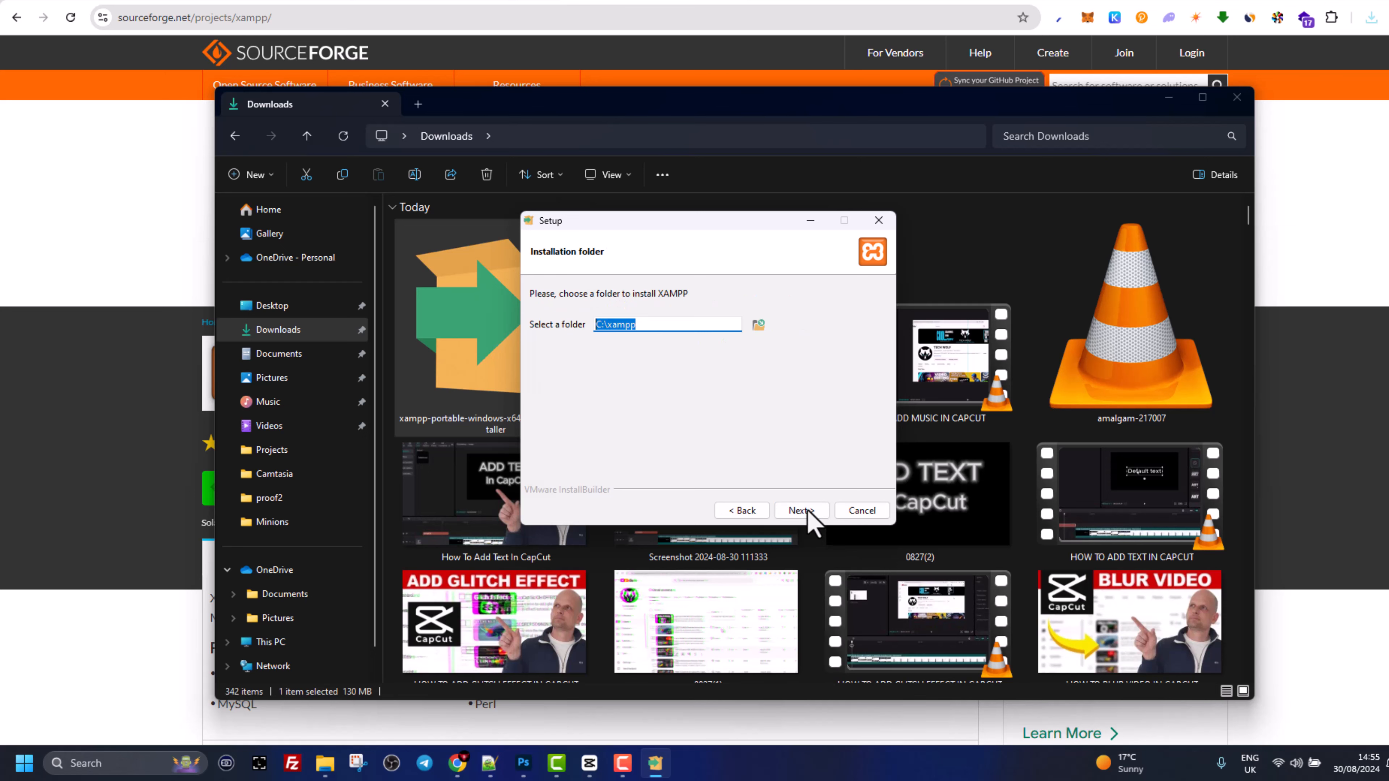
click(648, 332)
drag(633, 327, 606, 327)
click(641, 327)
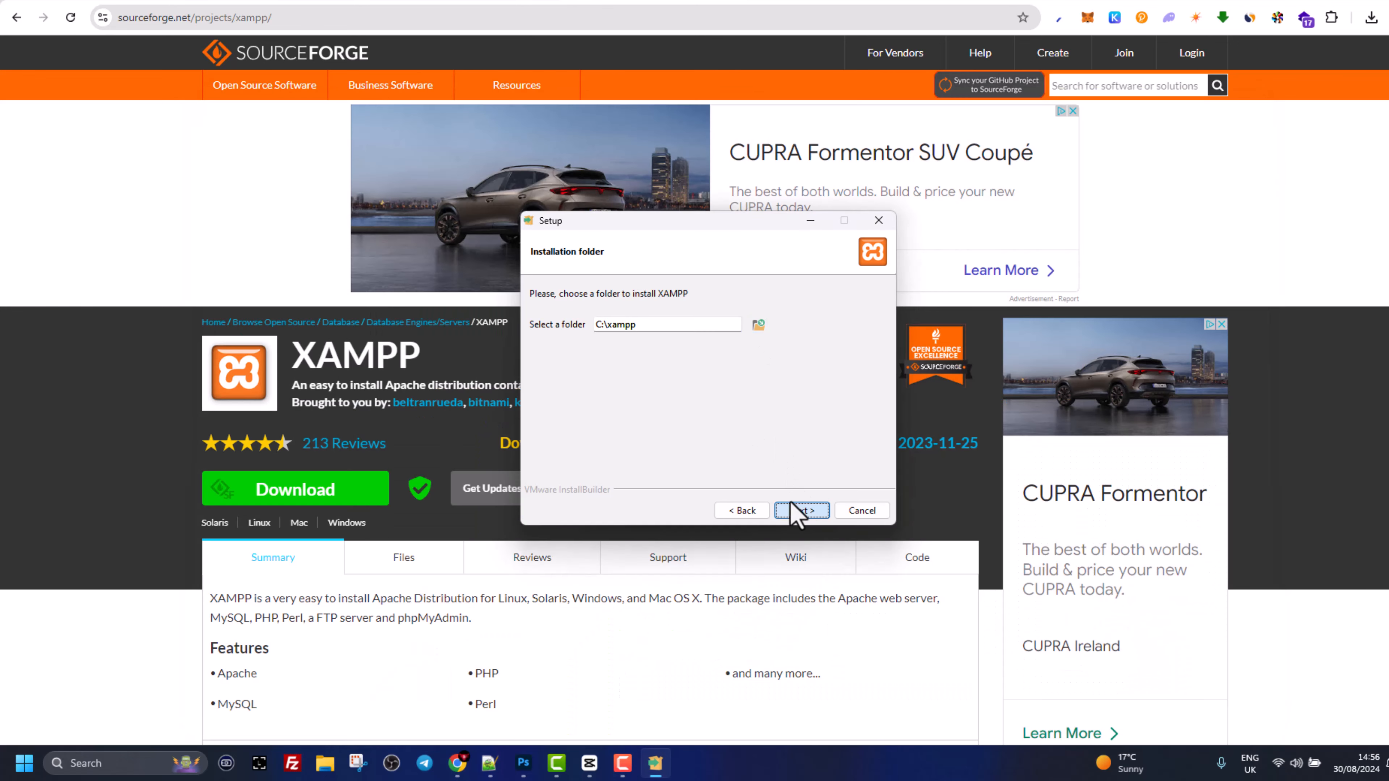
click(802, 511)
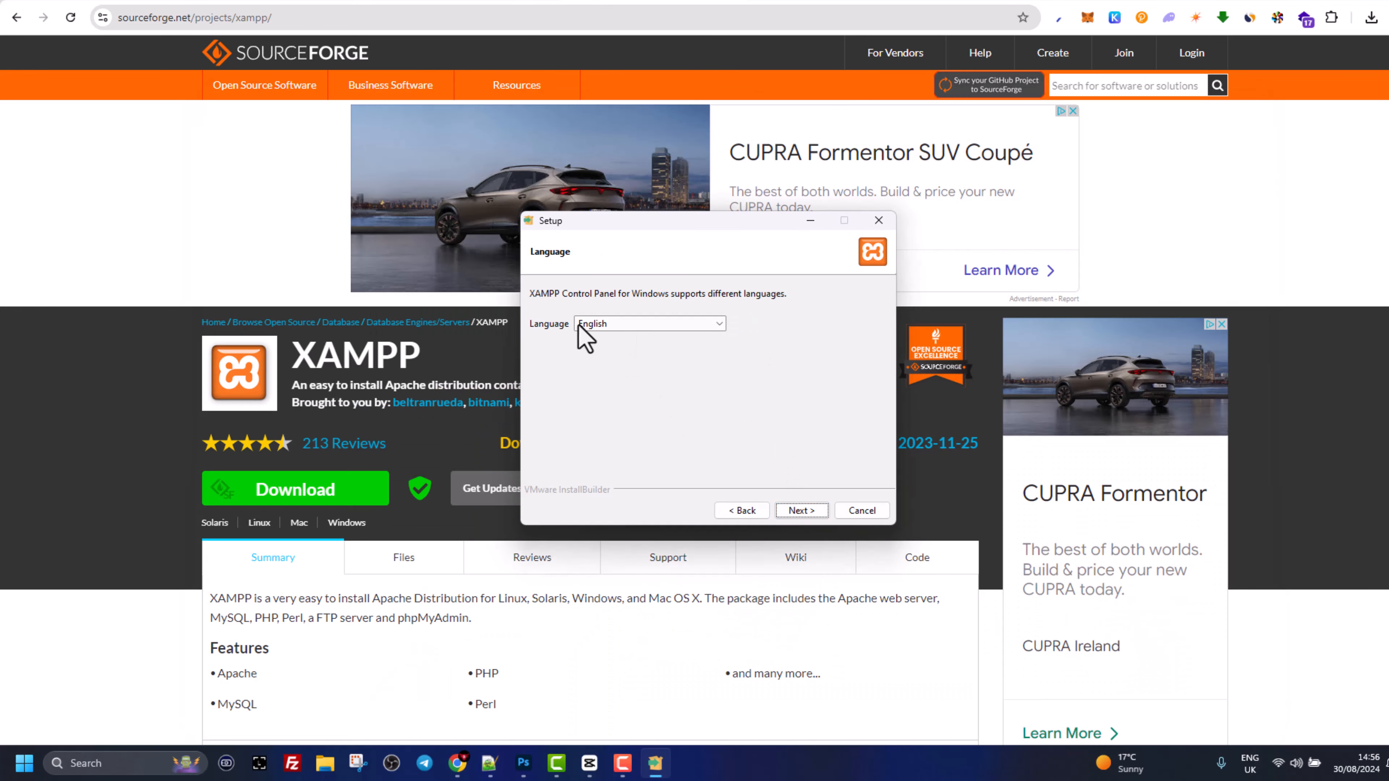
click(801, 513)
click(800, 515)
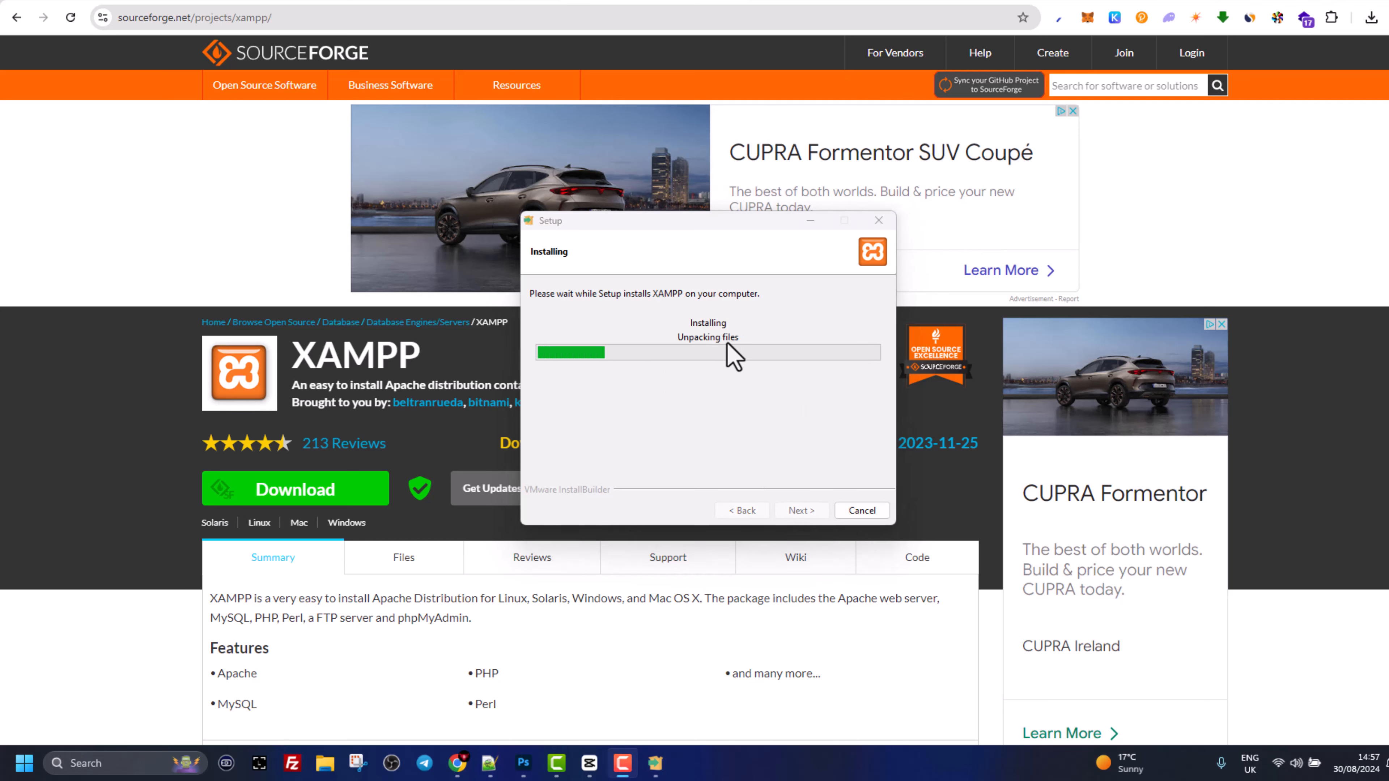
click(766, 6)
- Search Google for 'wordpress' and download WordPress 6.6.1 from wordpress.org
click(634, 266)
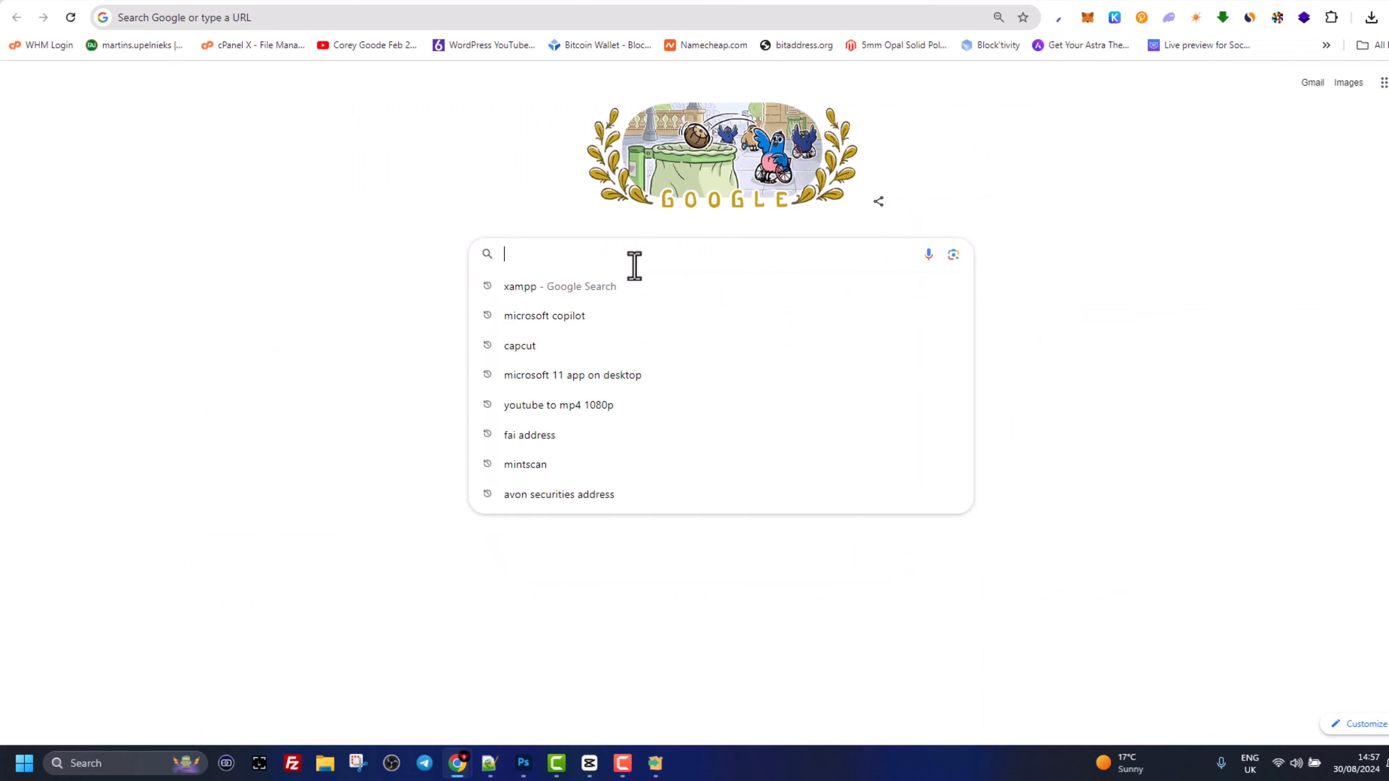
text(wordpress)
key(Return)
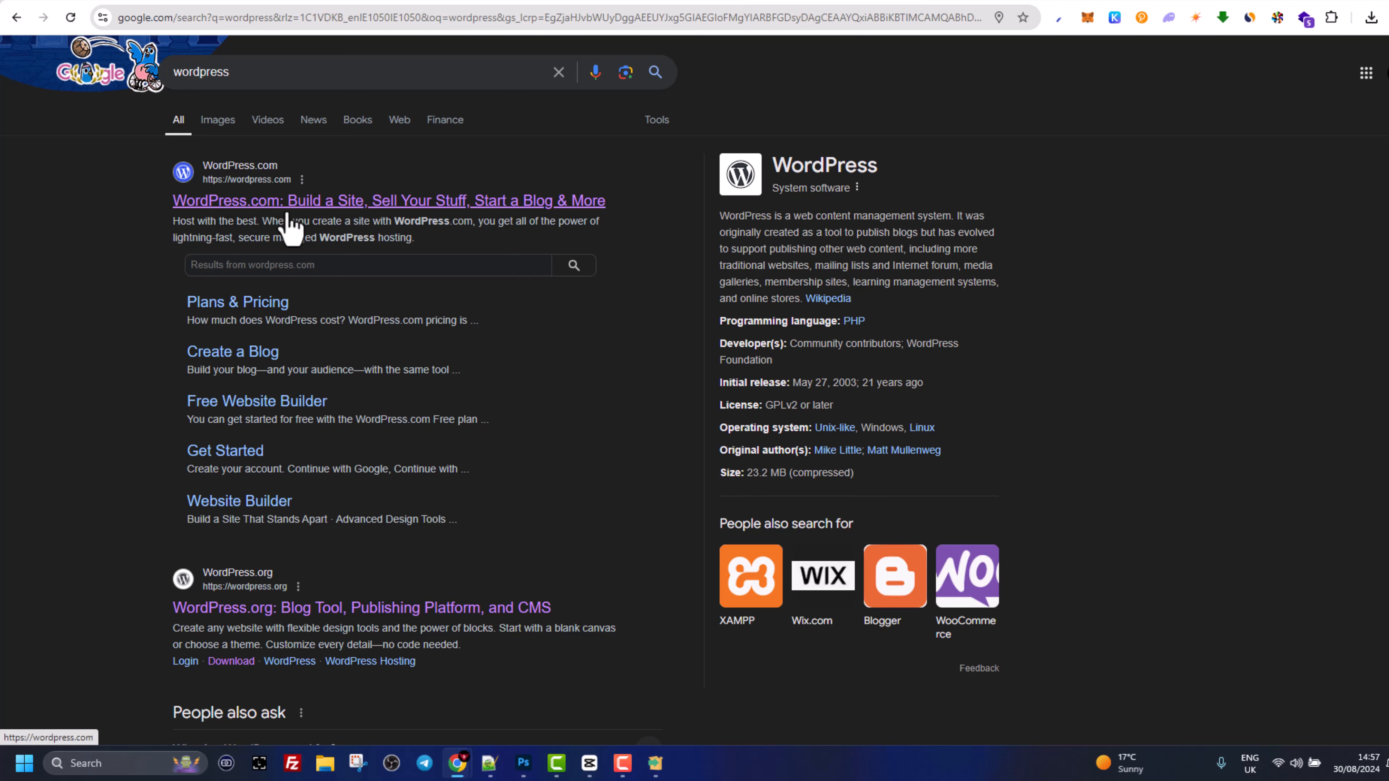
scroll(141, 395, down, 5)
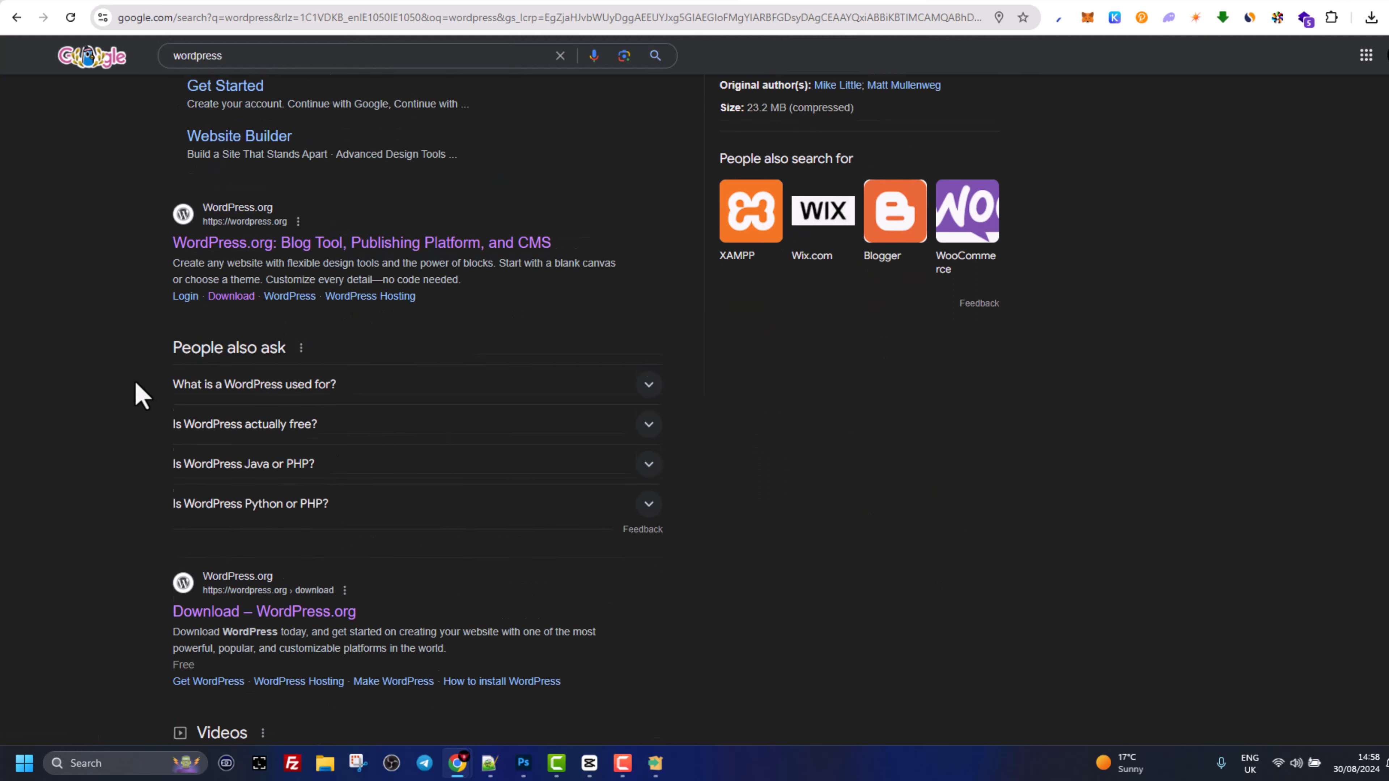
click(197, 211)
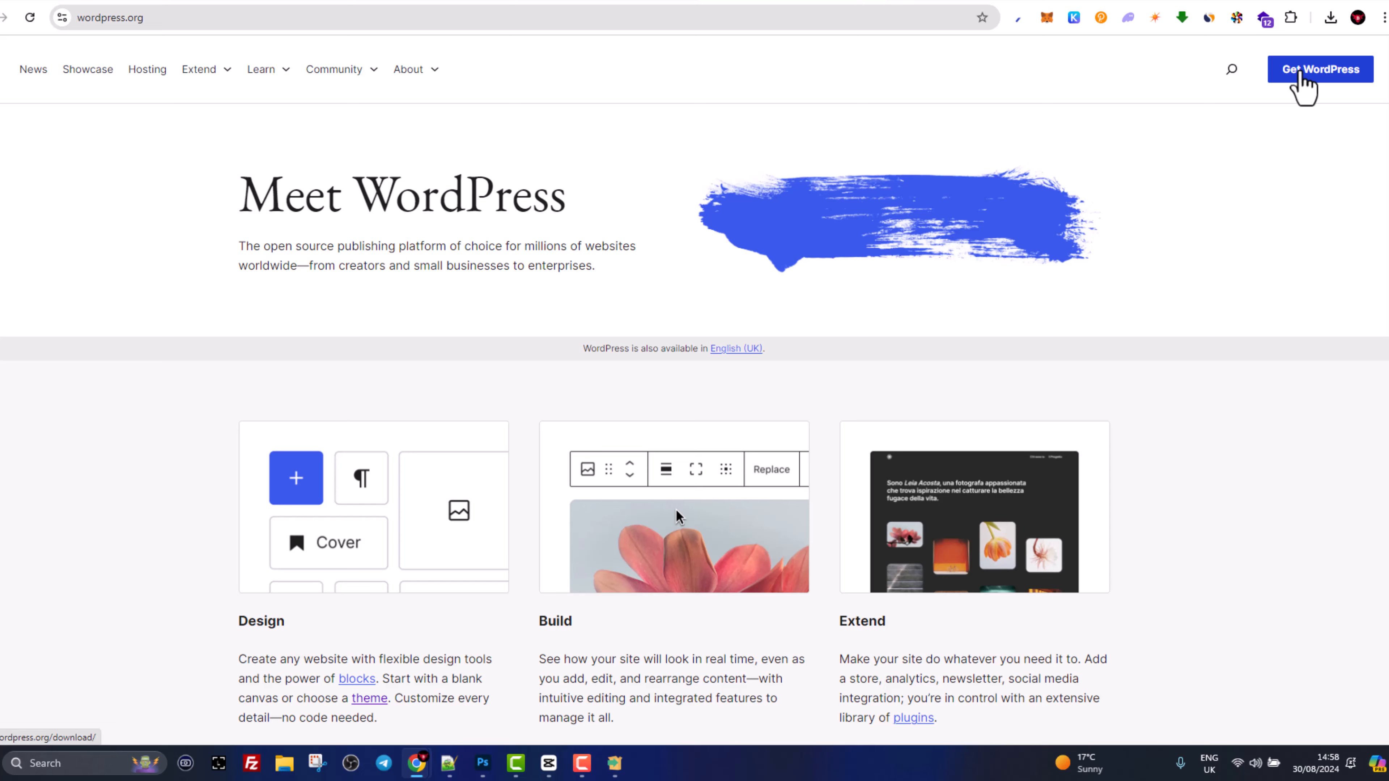
click(1321, 75)
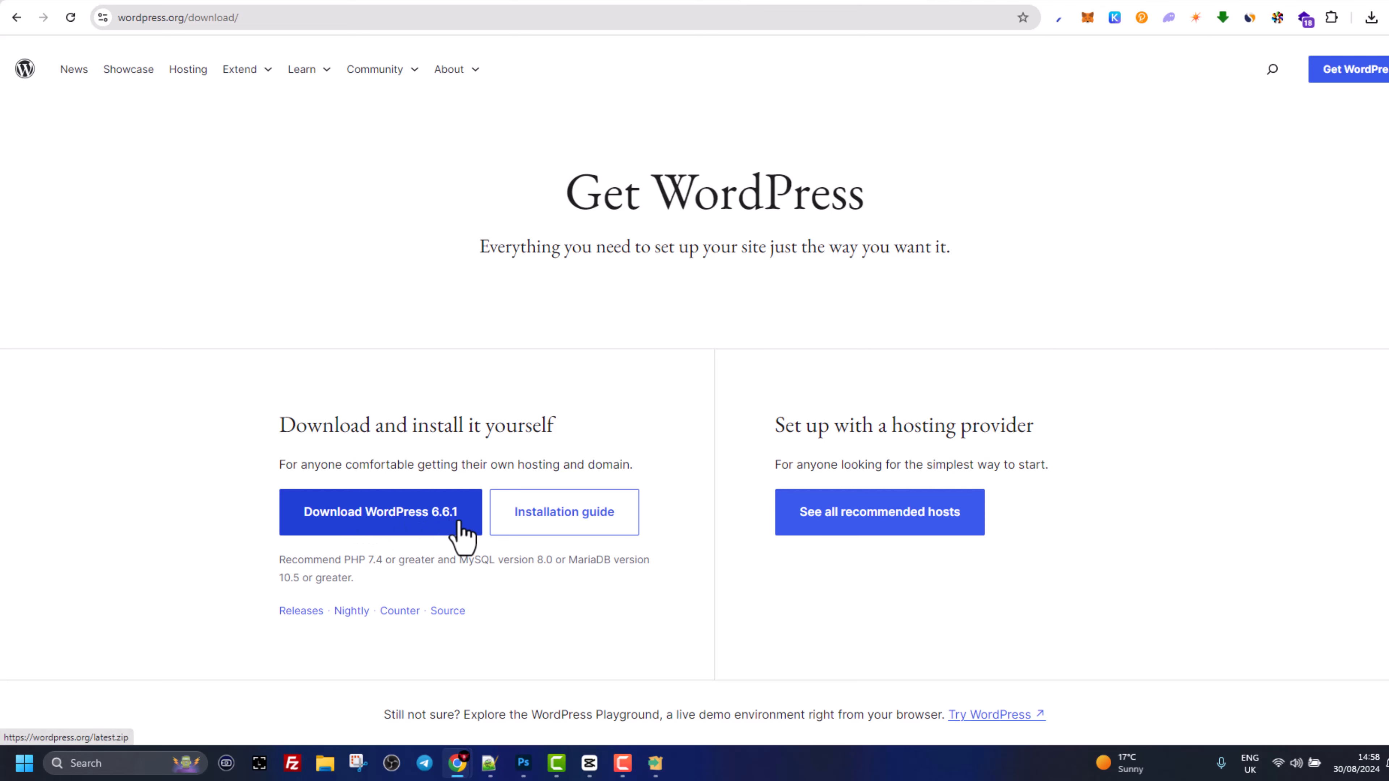
click(444, 531)
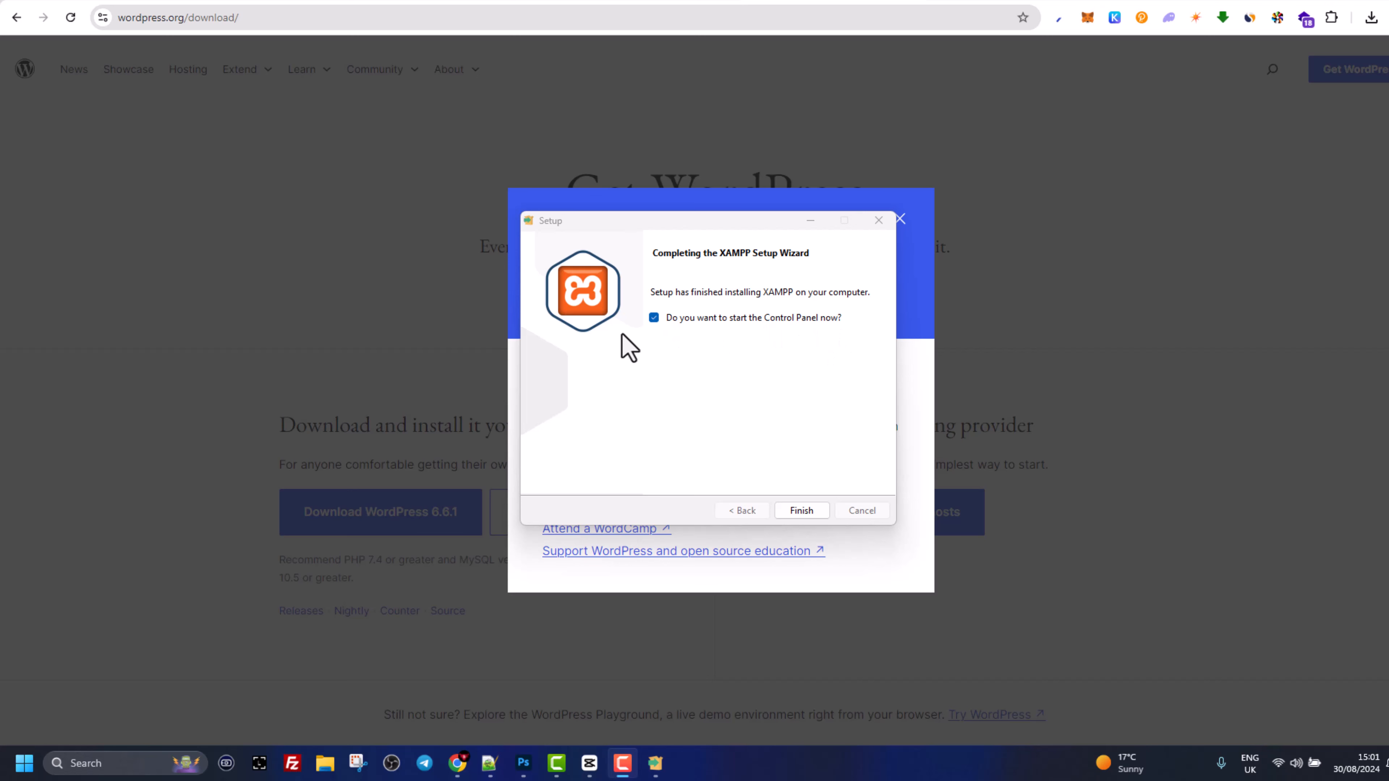
- Finish XAMPP setup and move the Control Panel to the centre of the screen
click(800, 511)
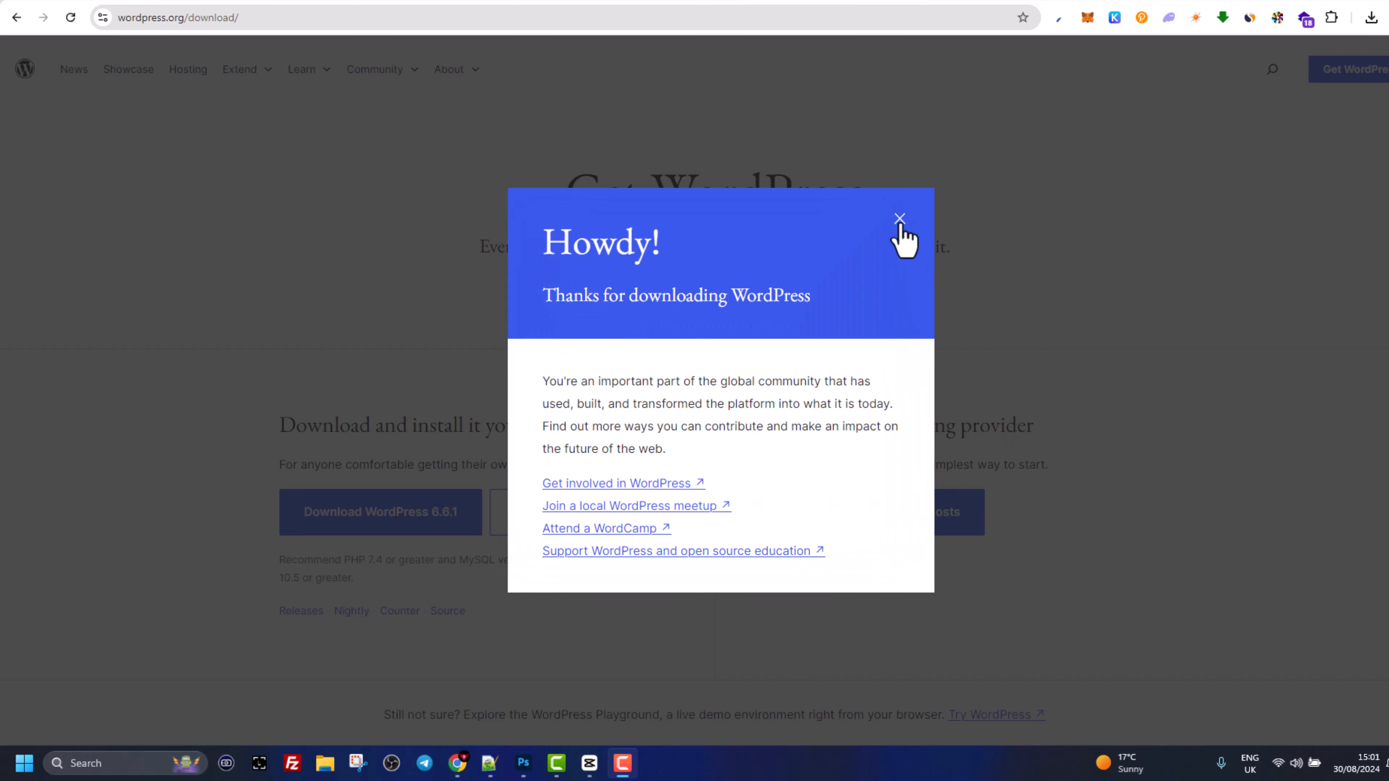
drag(325, 6, 751, 127)
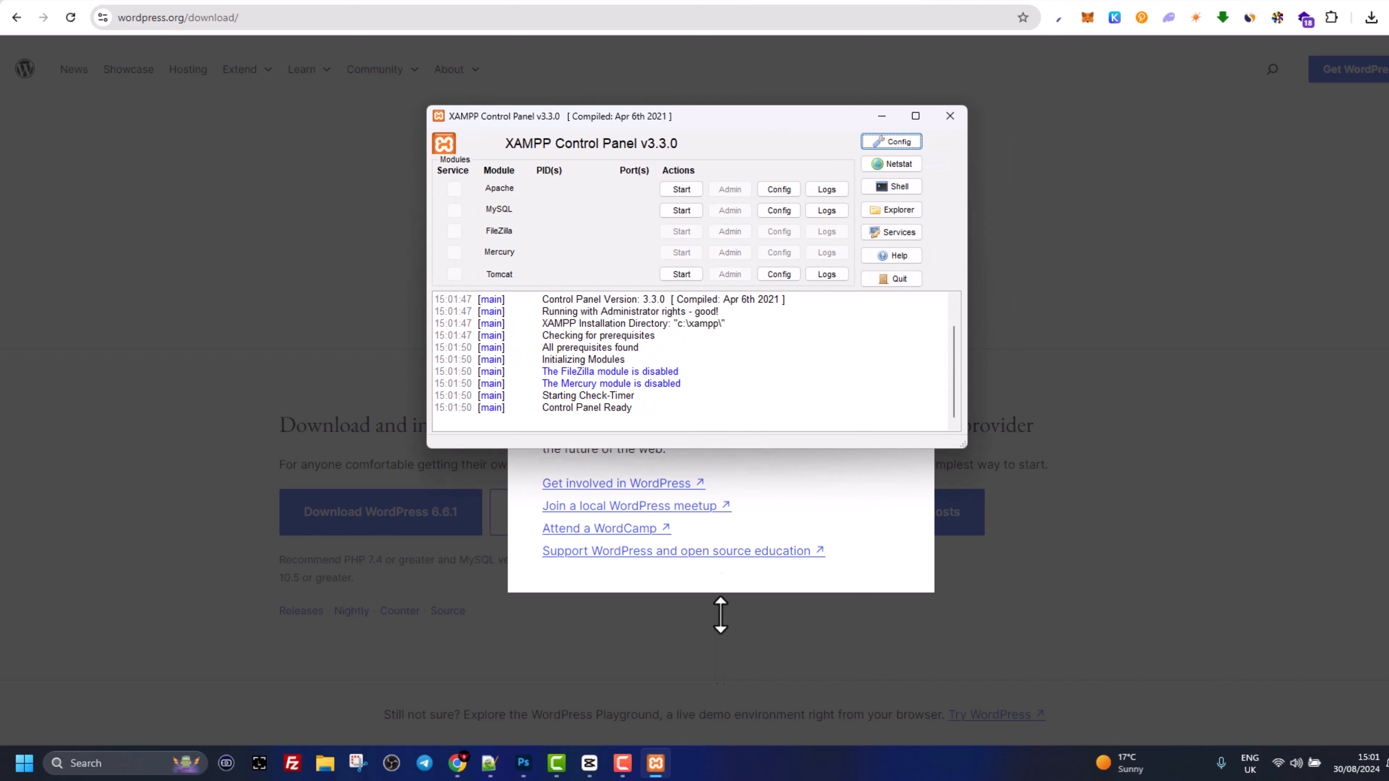
click(657, 763)
click(655, 762)
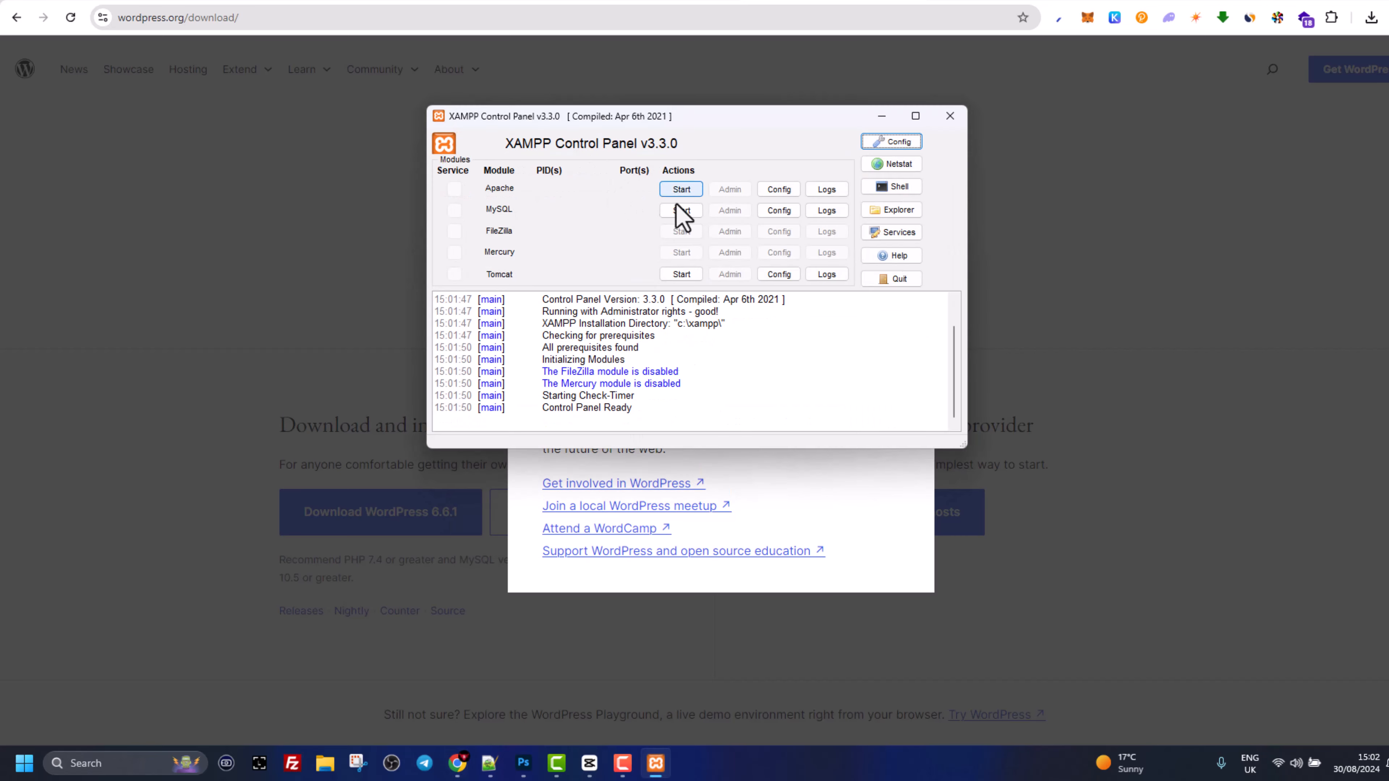
right_click(662, 767)
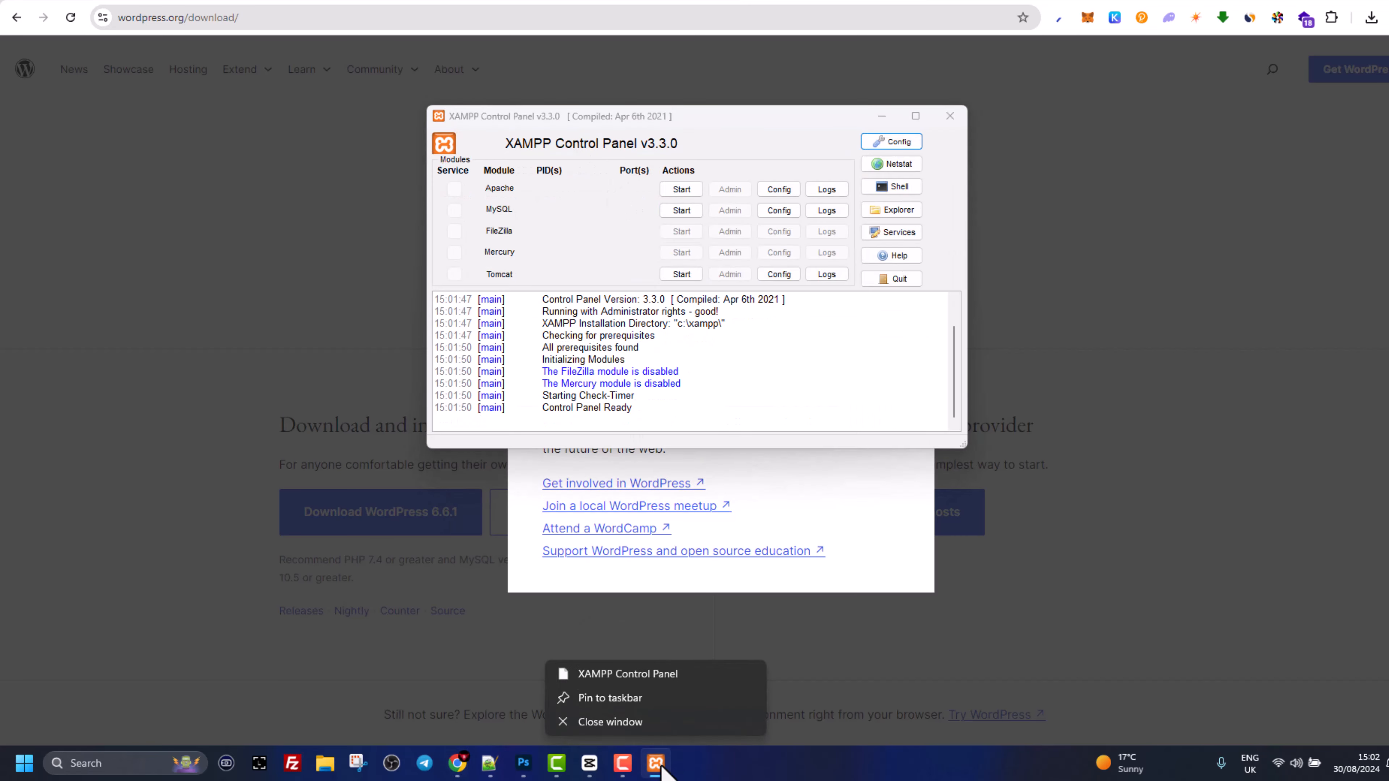
click(632, 699)
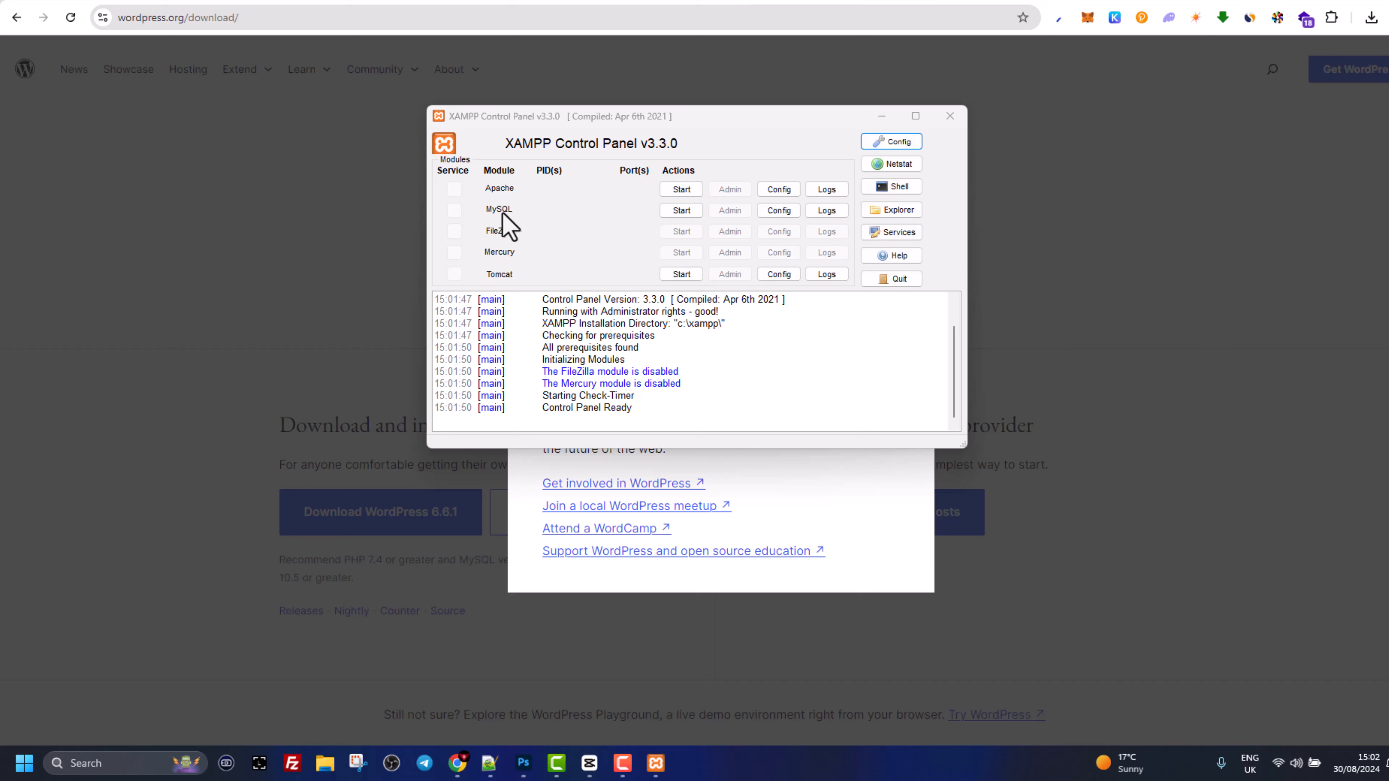
- Start Apache on ports 80/443 and MySQL on port 3306
click(687, 190)
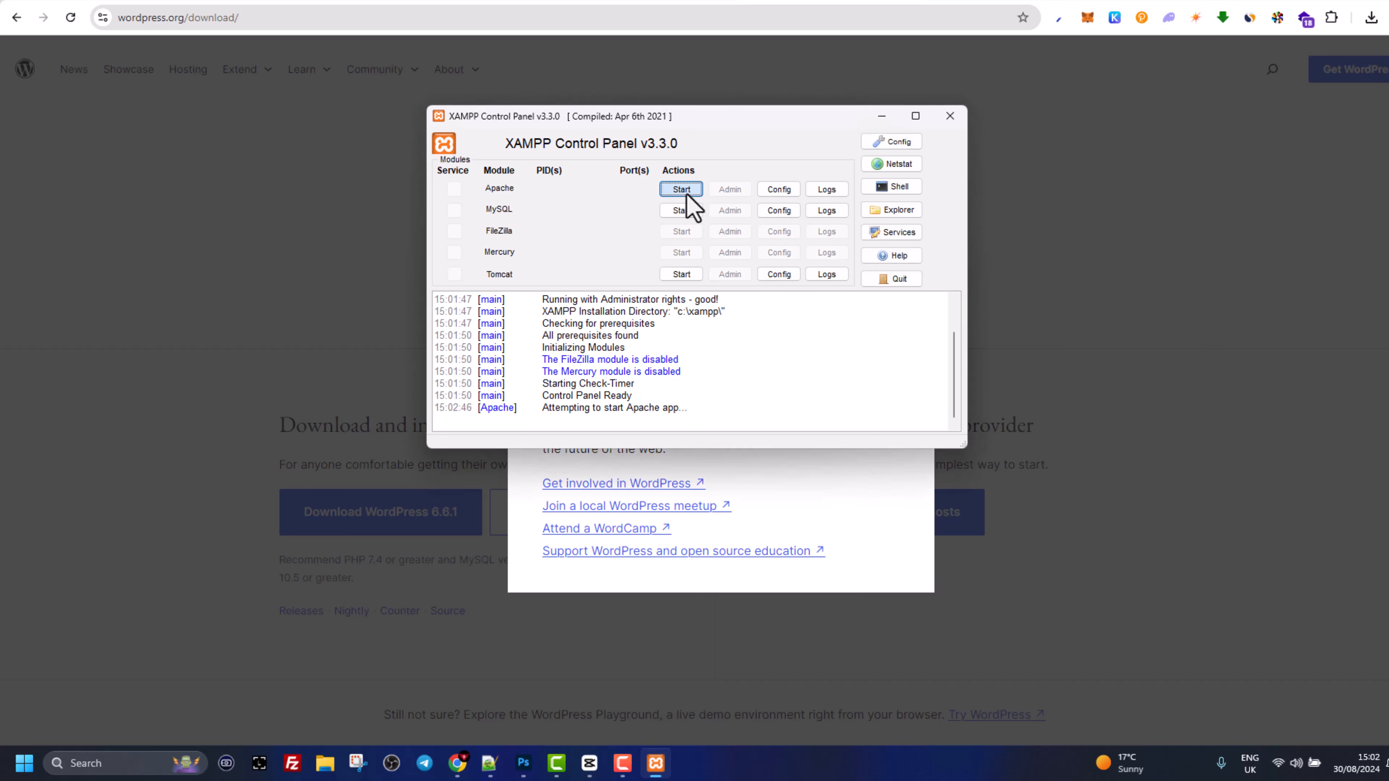
click(678, 212)
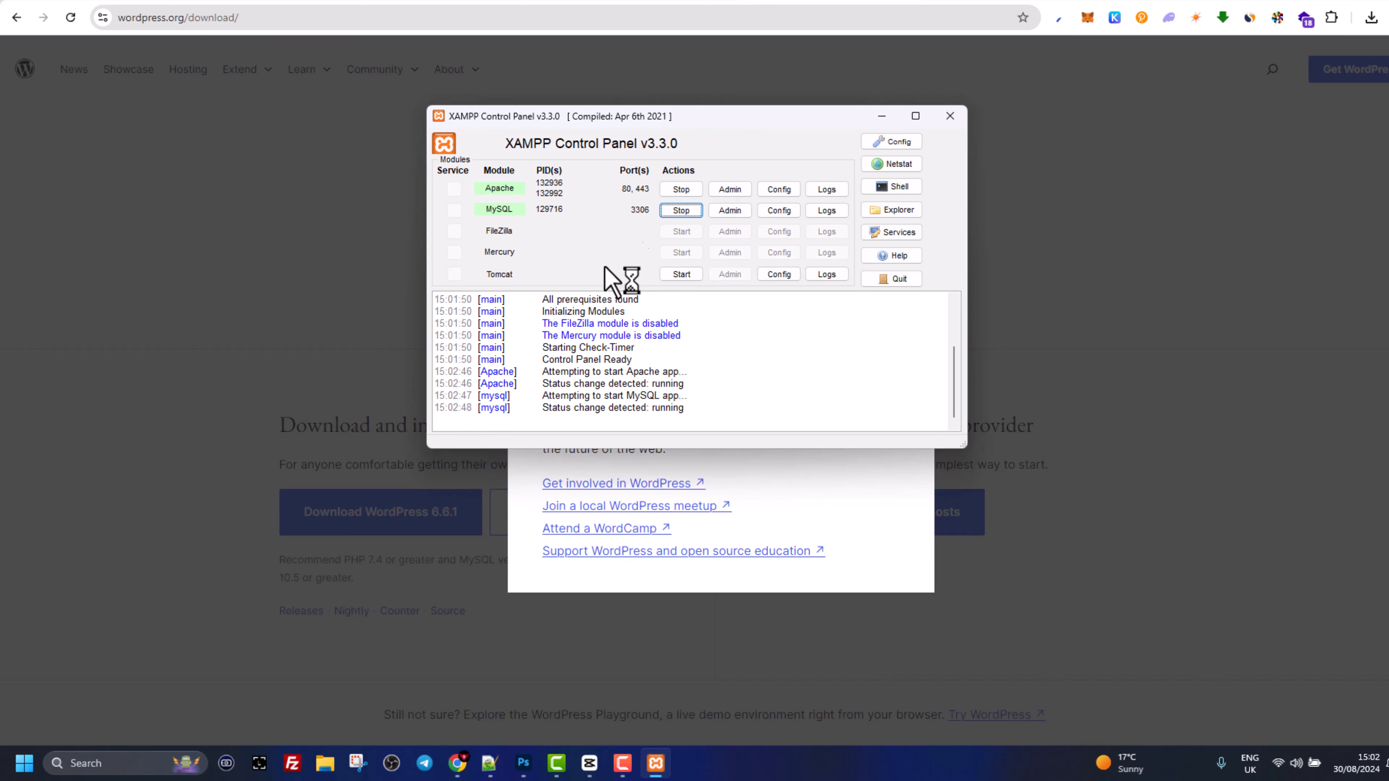
click(936, 4)
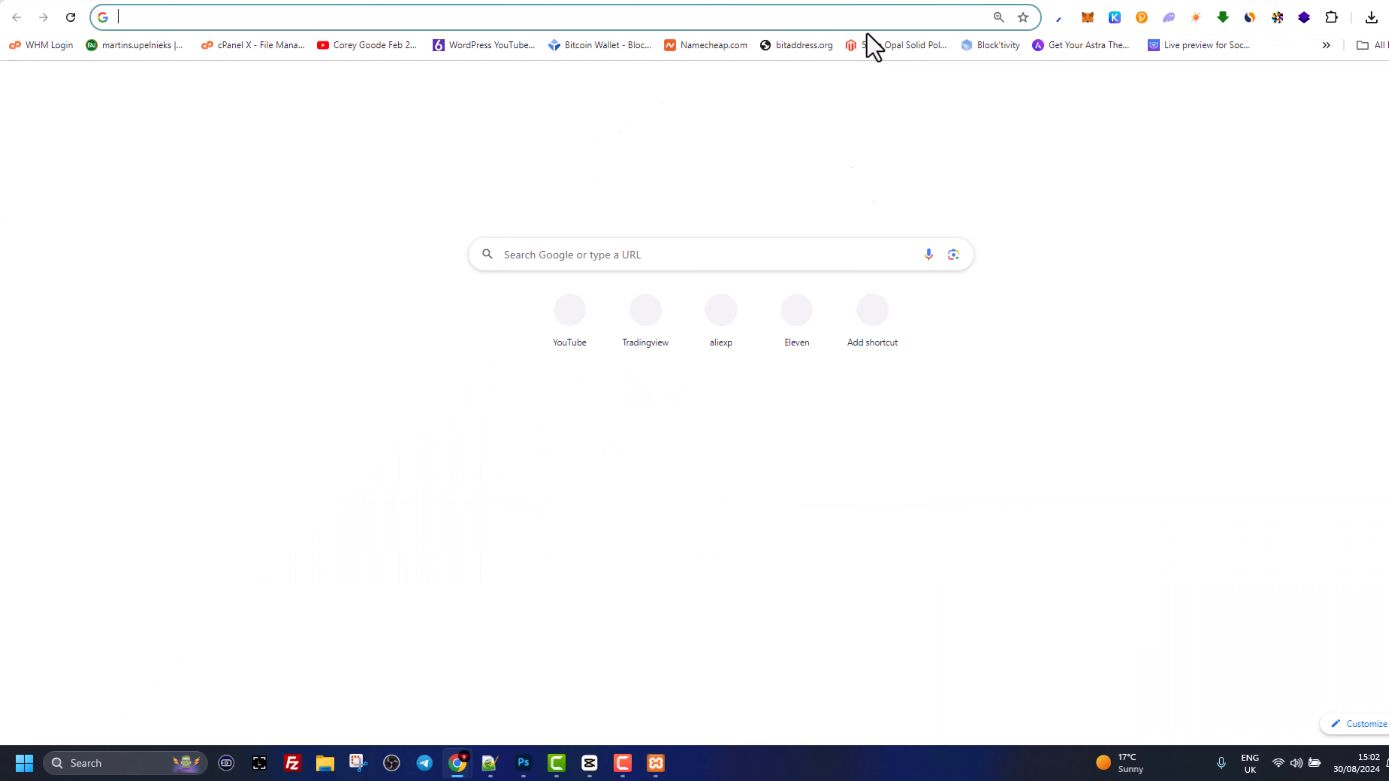
- Load localhost in Chrome to show the XAMPP welcome dashboard
click(866, 20)
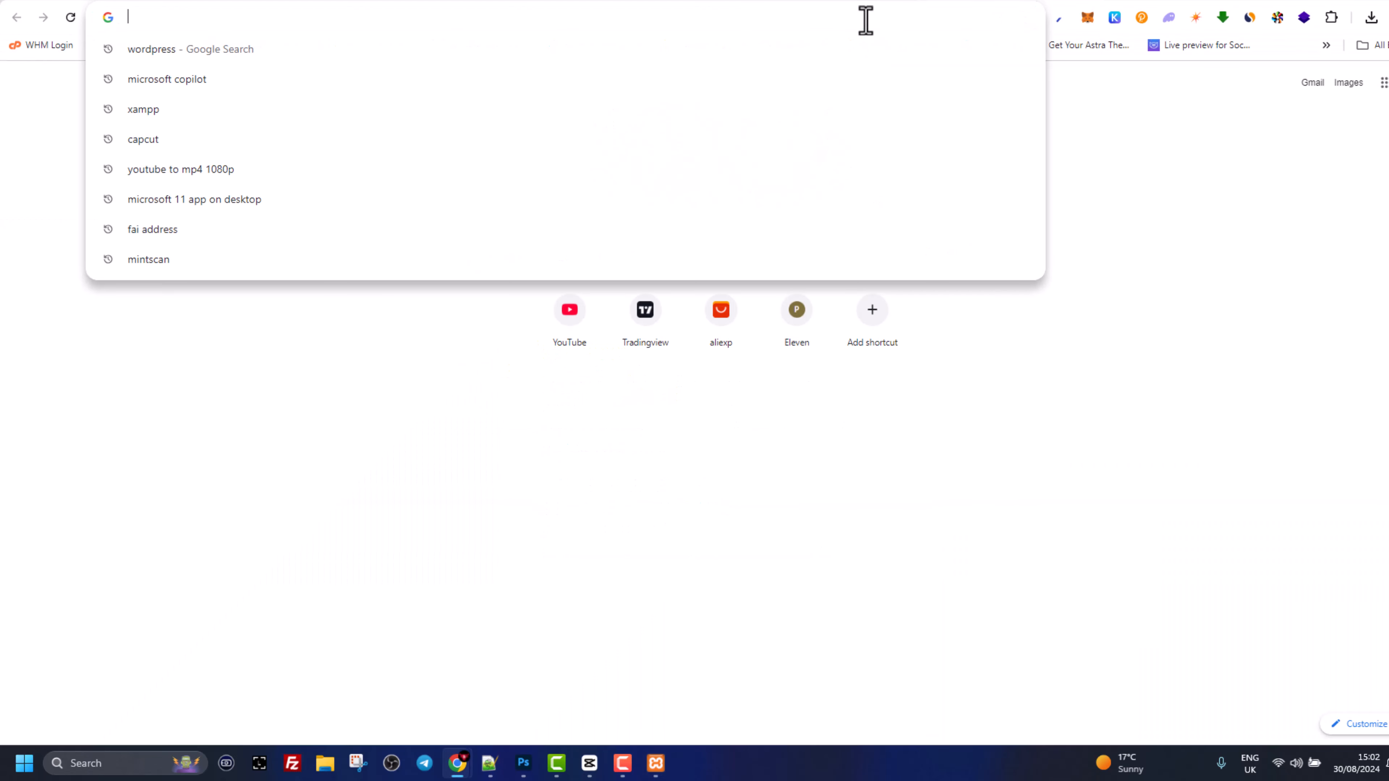
text(localhost)
key(Return)
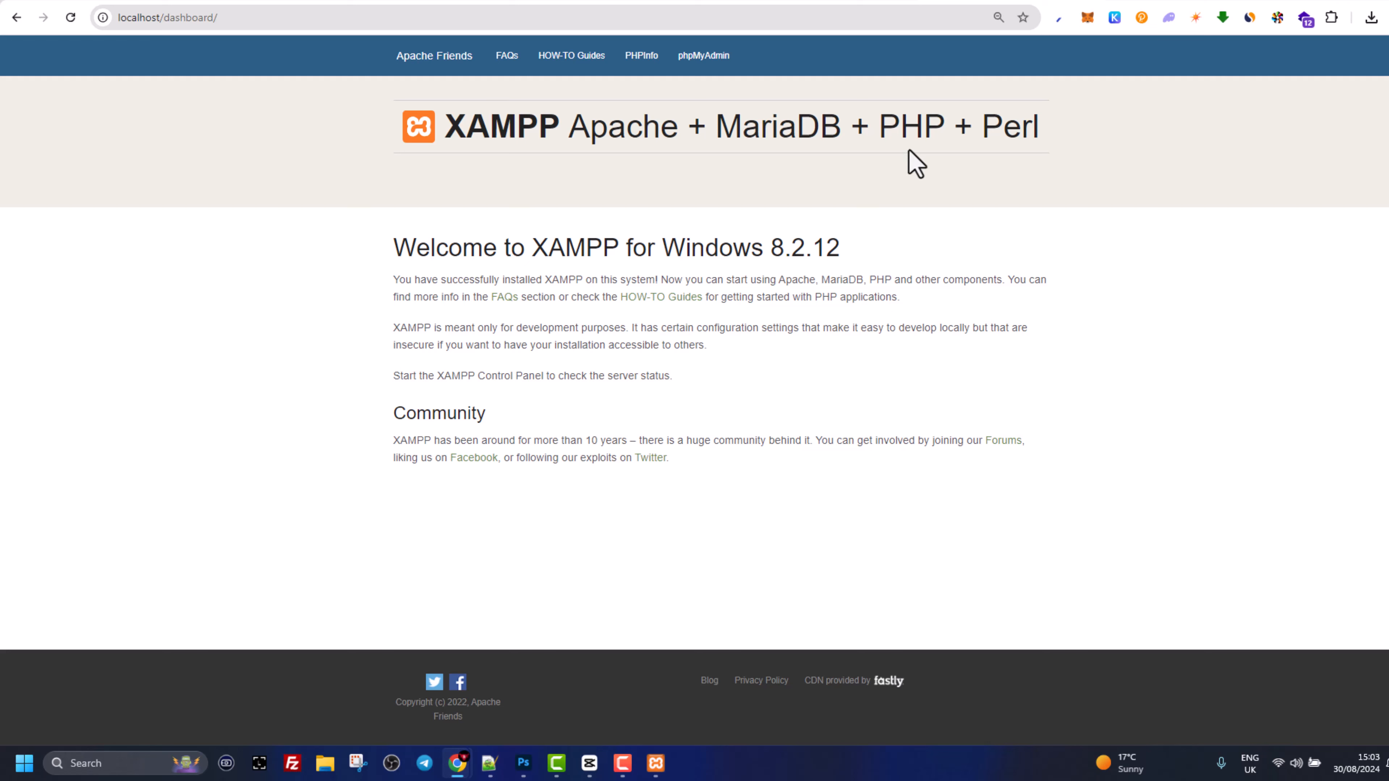
drag(225, 17, 161, 19)
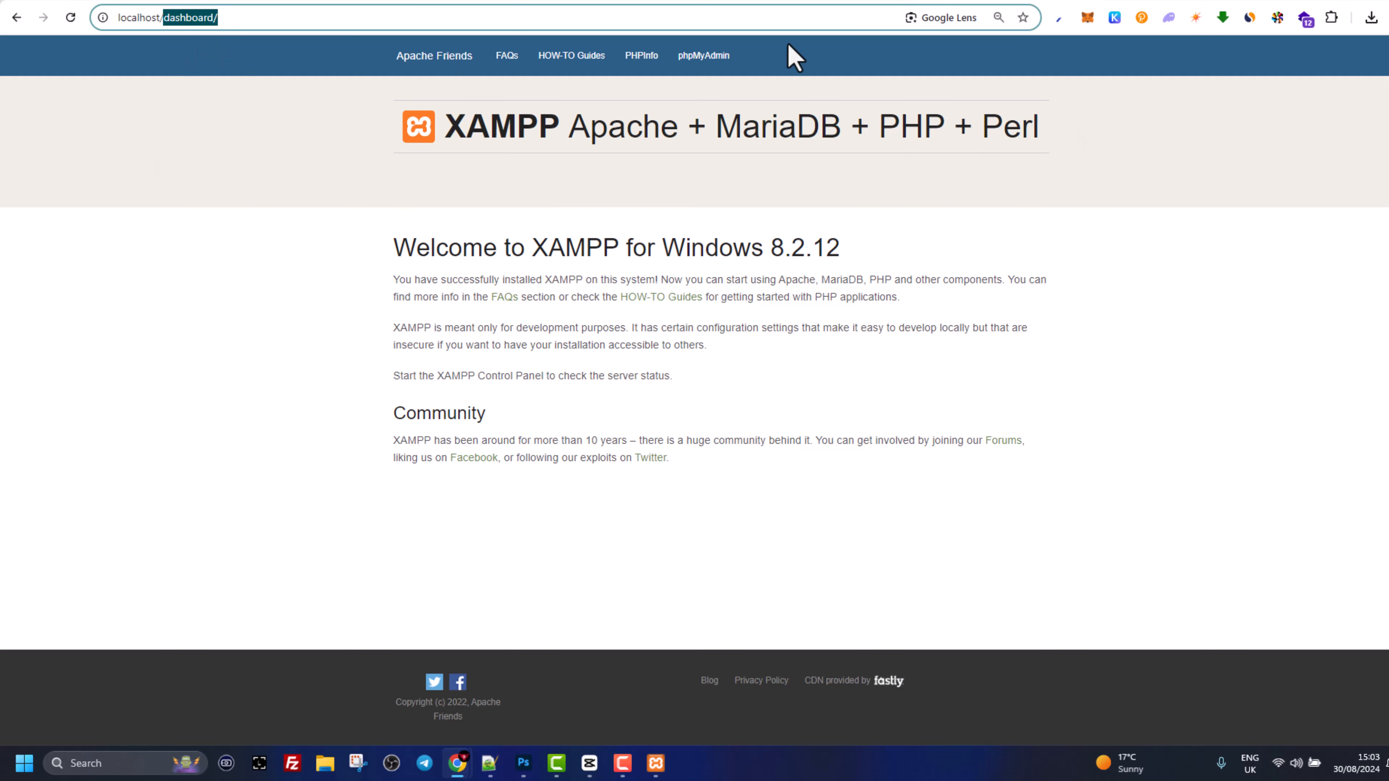
click(323, 774)
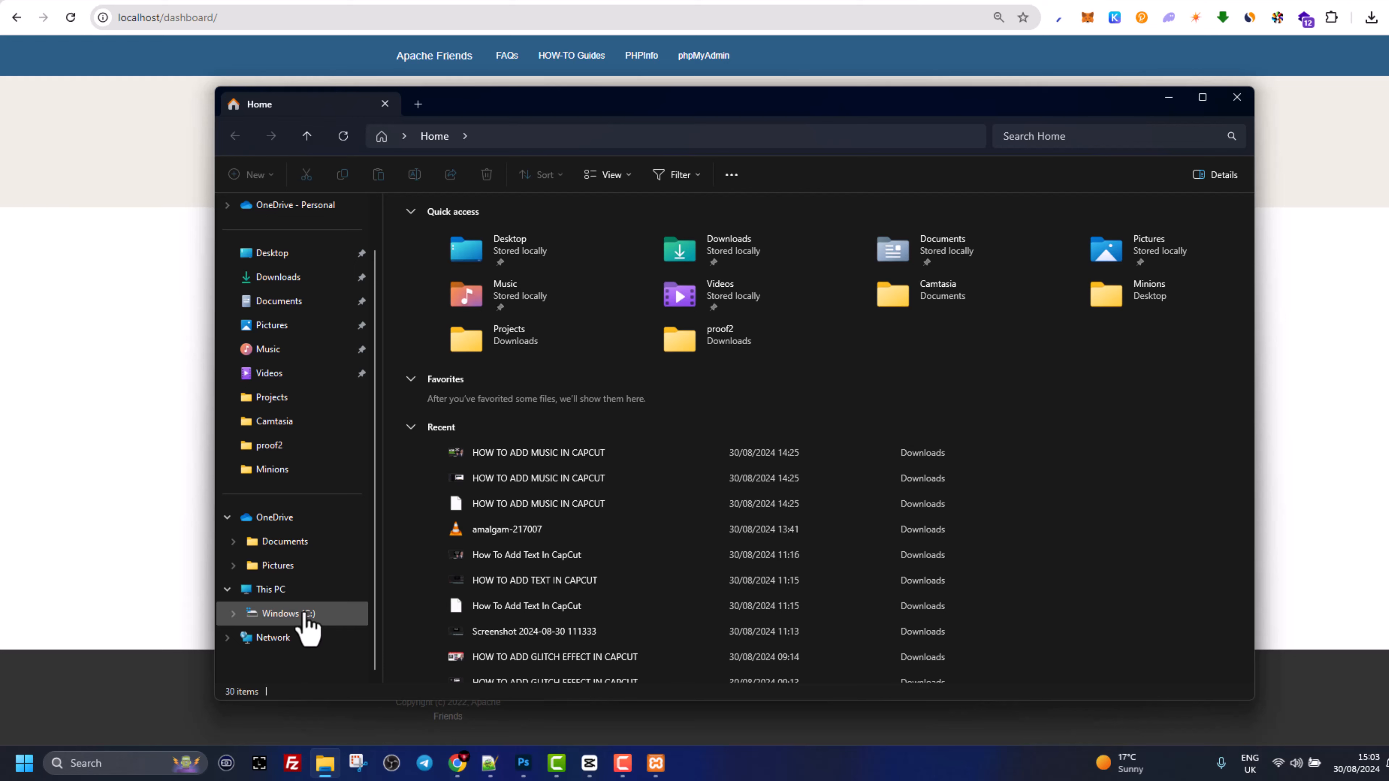
- Navigate File Explorer to C:\xampp\htdocs
click(280, 616)
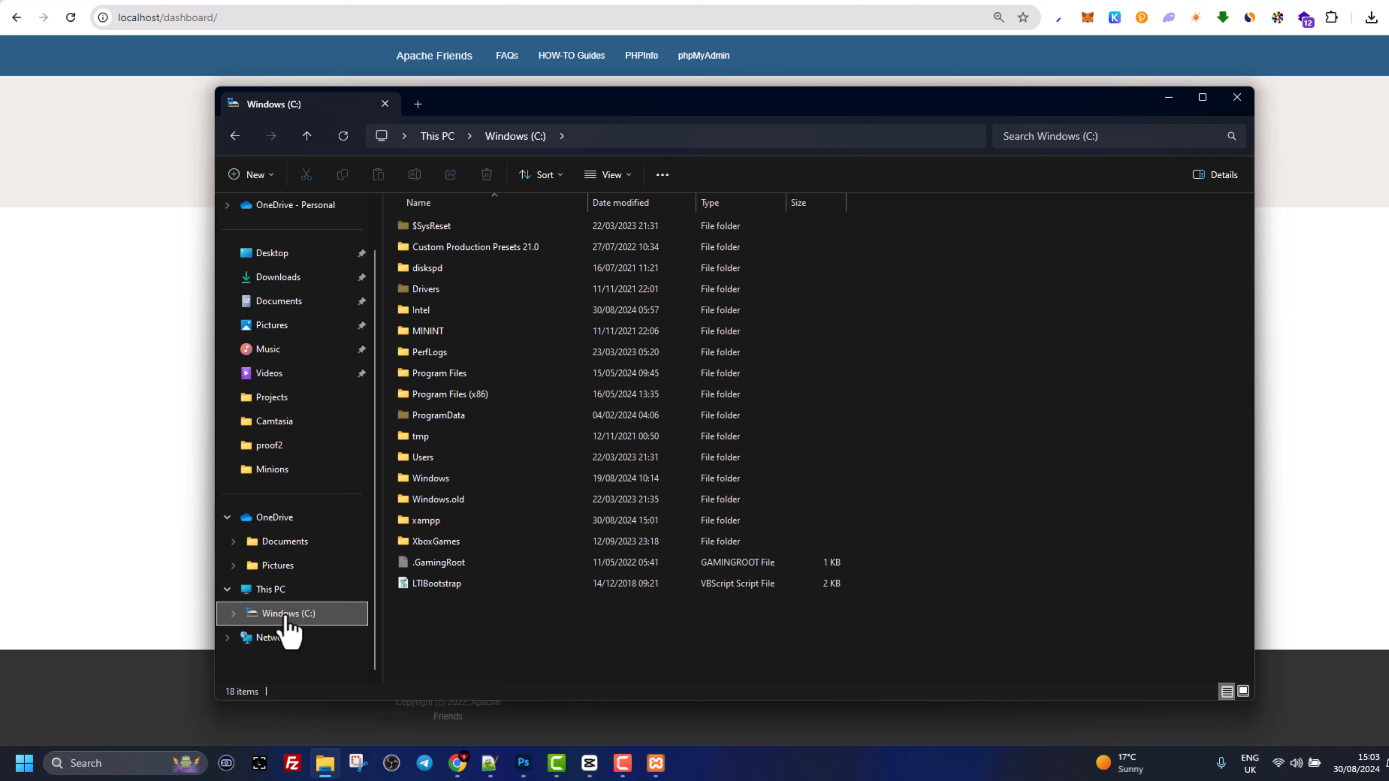
double_click(408, 522)
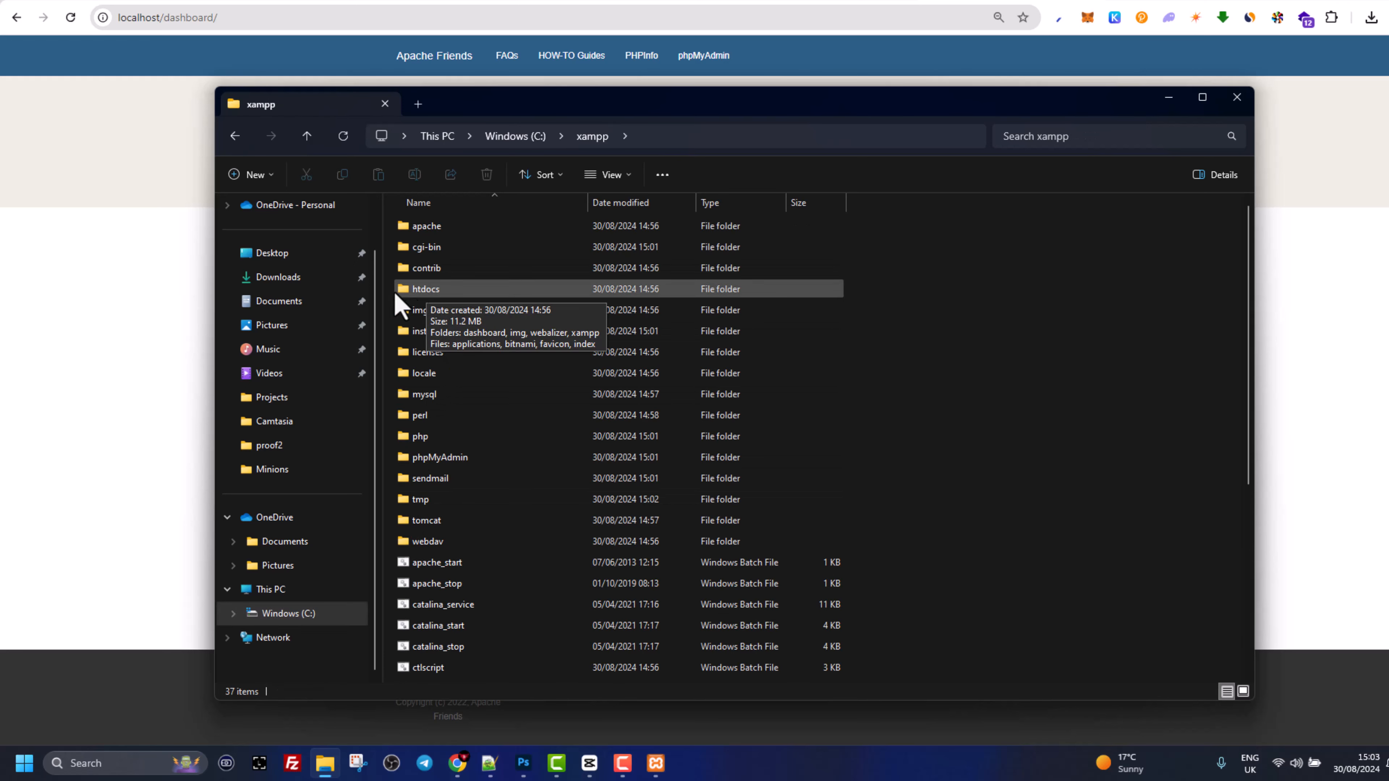
double_click(430, 296)
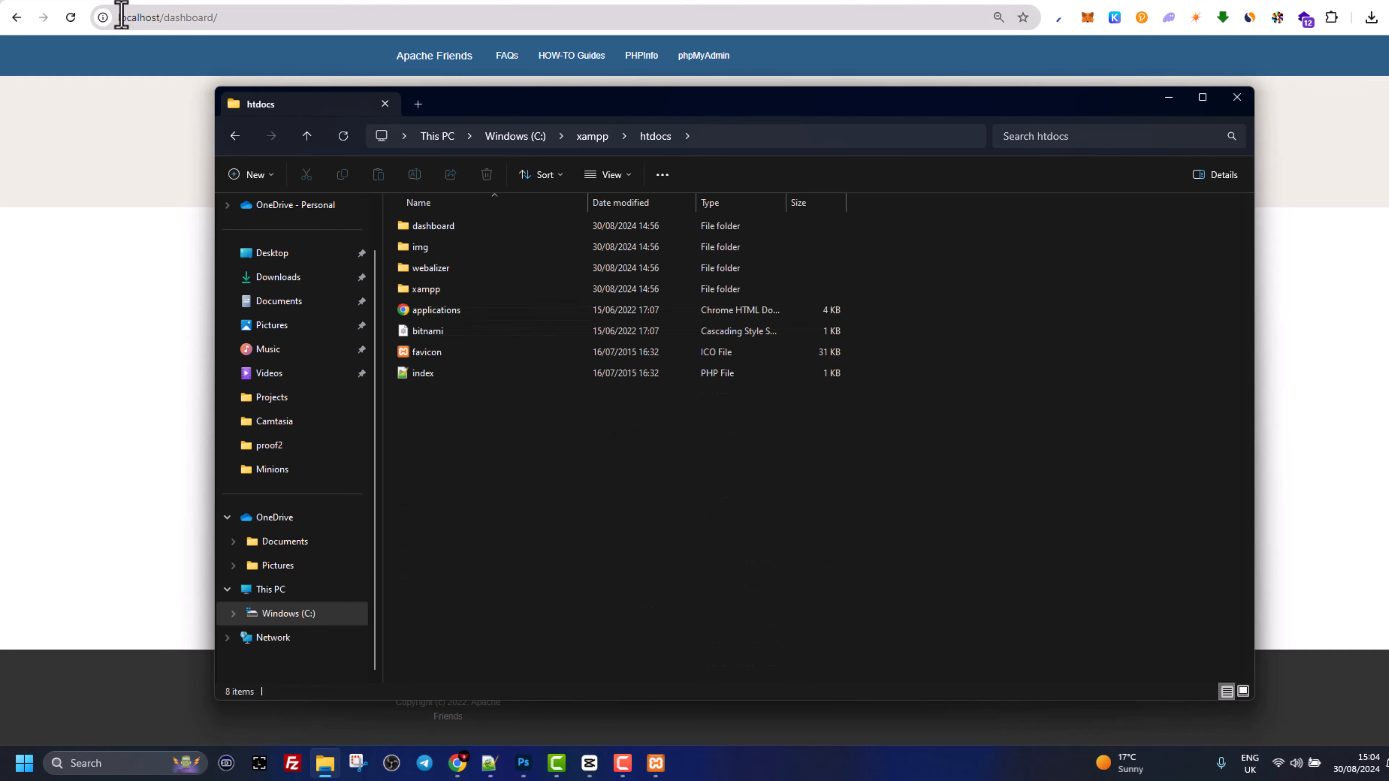
drag(119, 17, 218, 15)
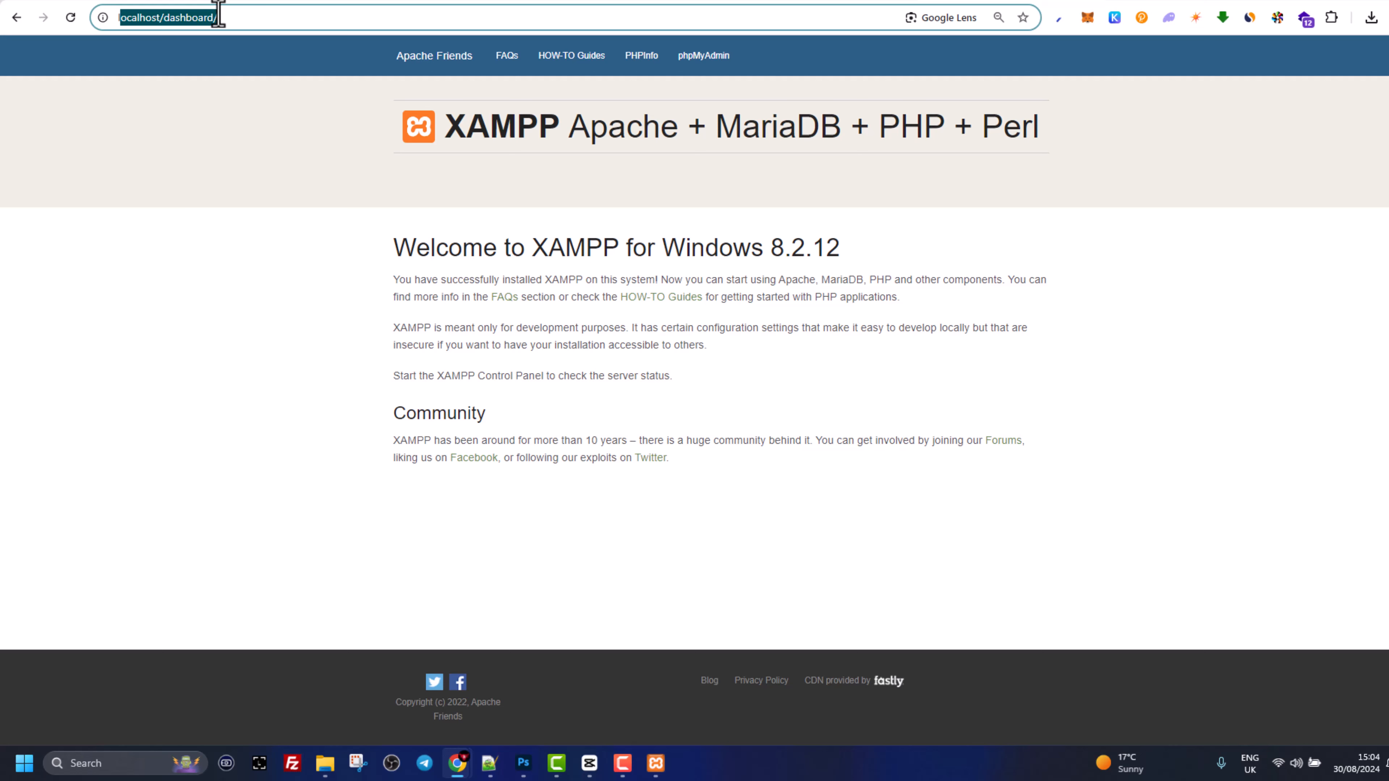
click(199, 17)
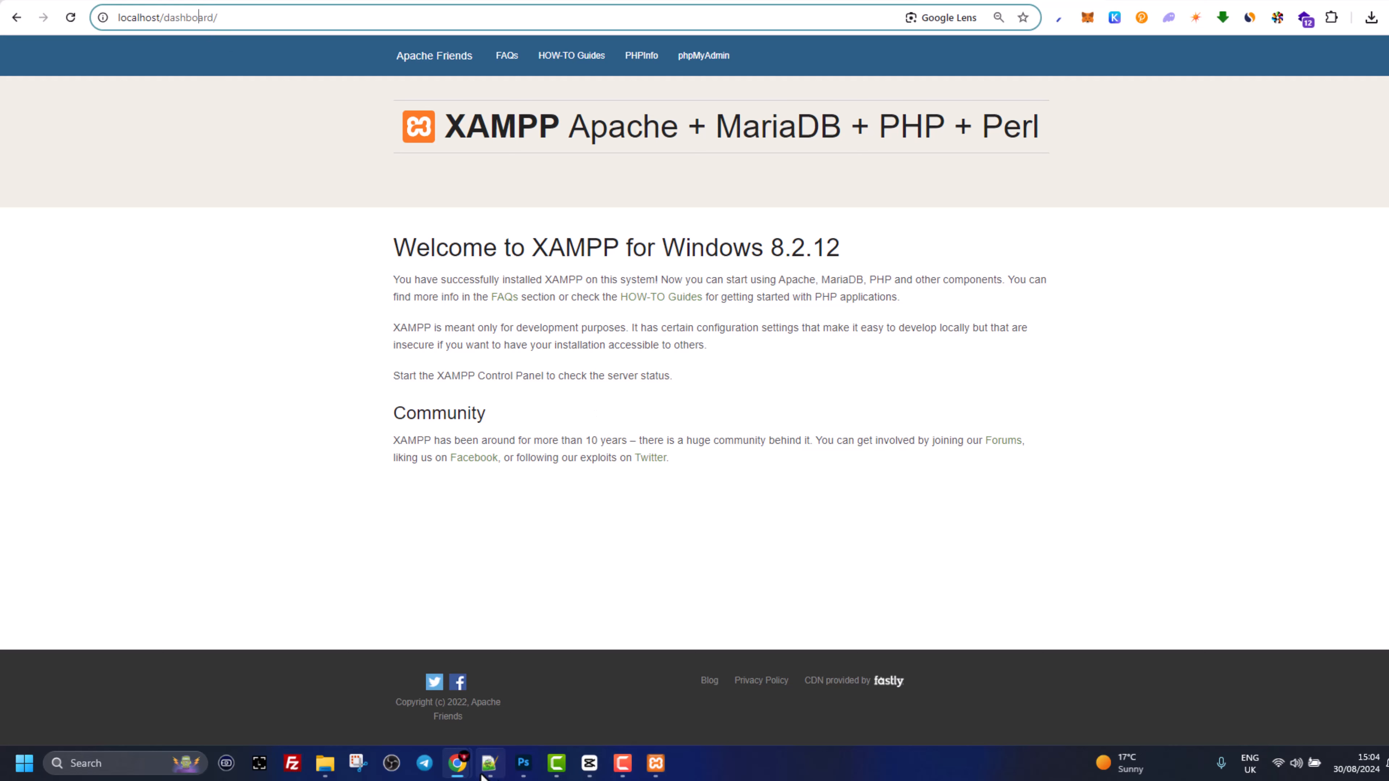
click(326, 765)
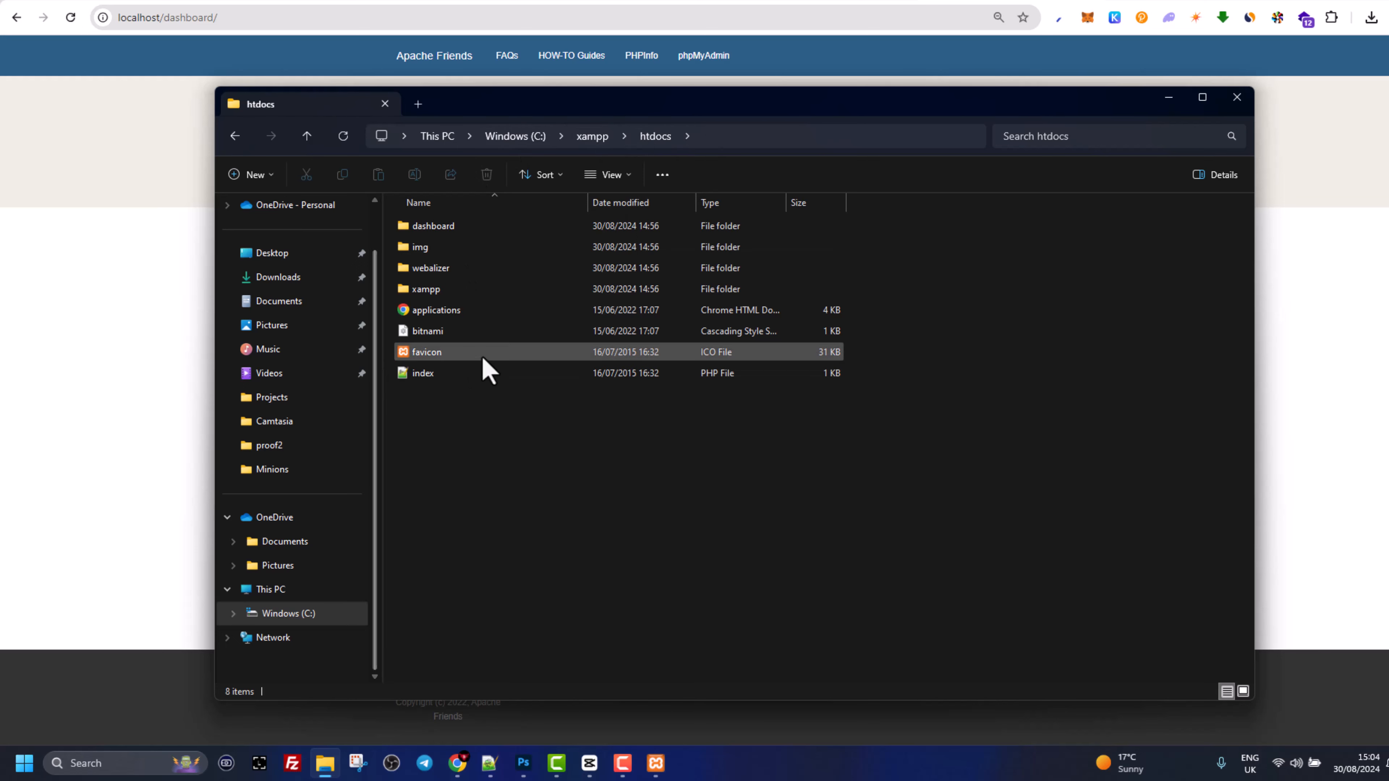
- Inspect index.php in Notepad++ to find its /dashboard/ redirect
right_click(436, 374)
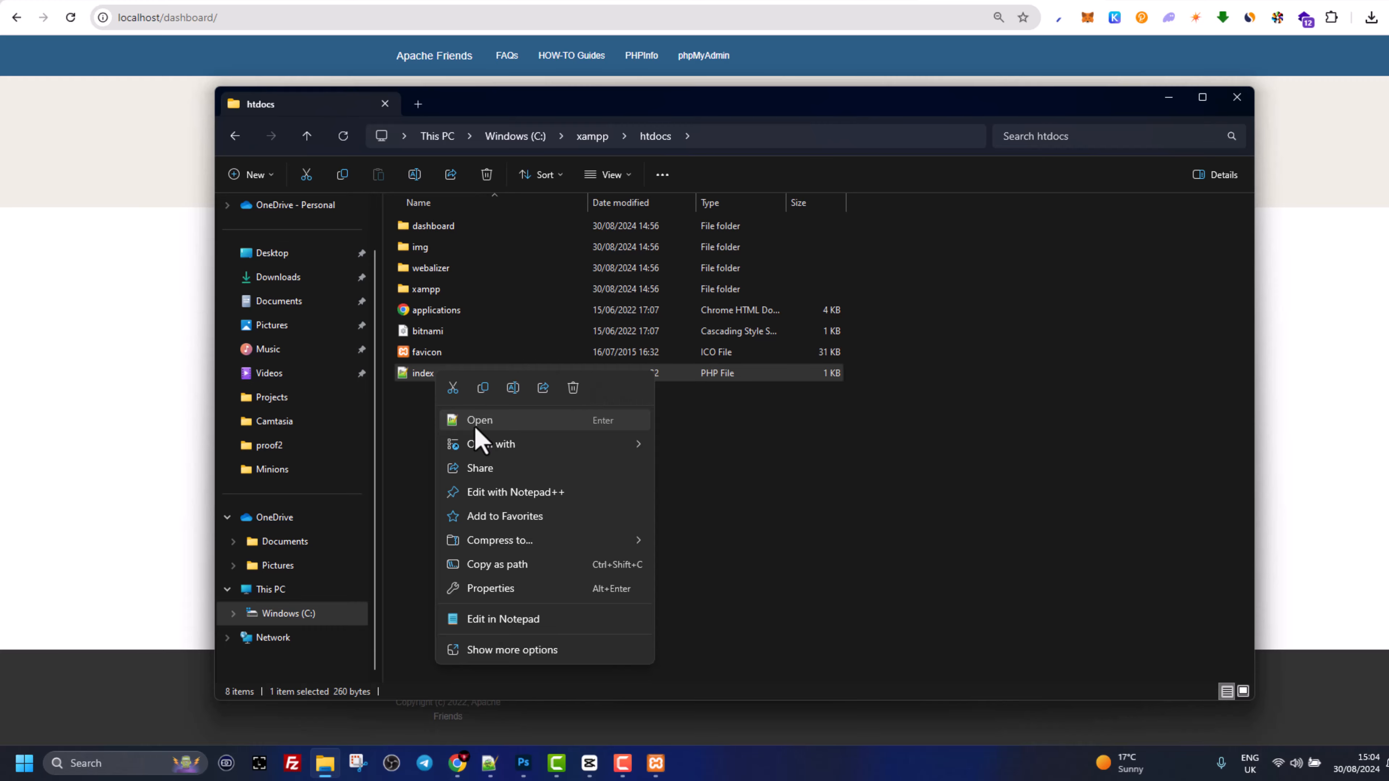
click(477, 430)
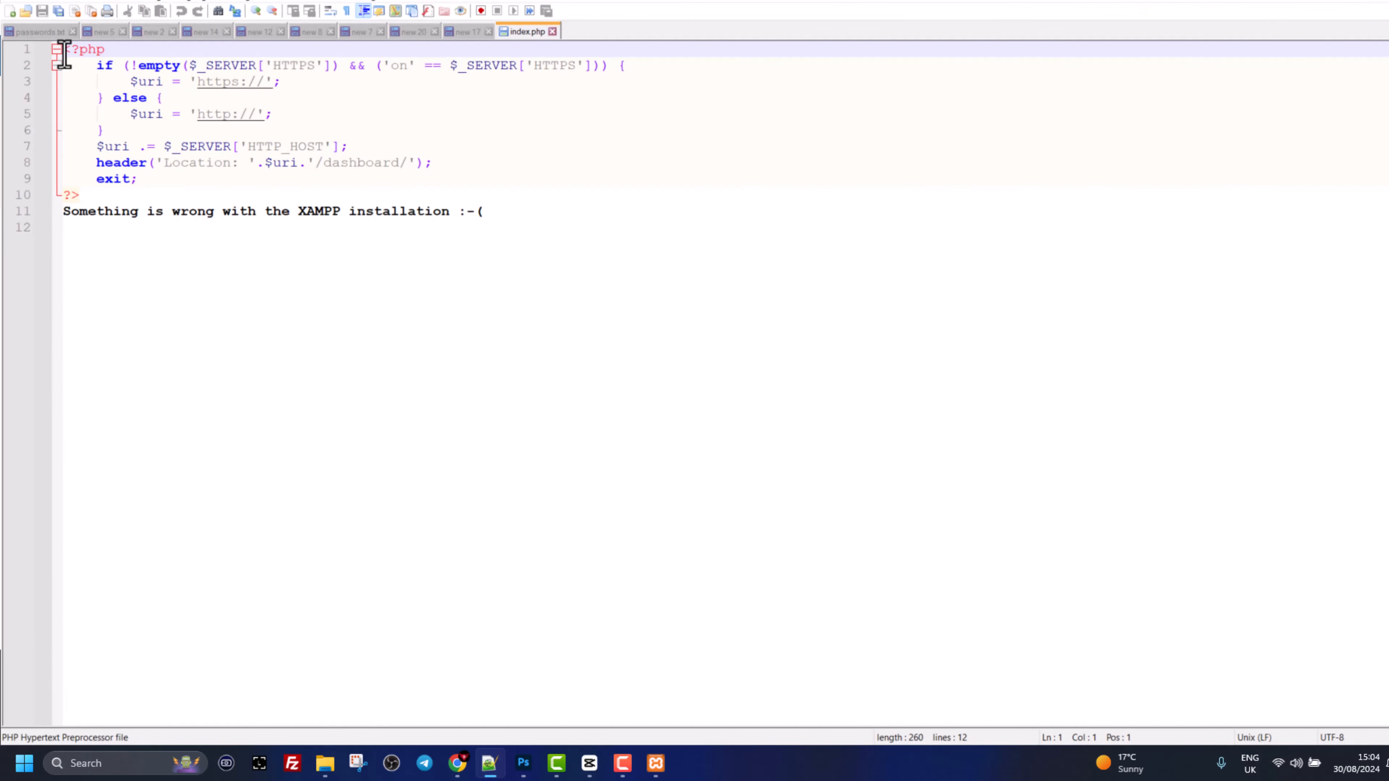
drag(64, 55, 506, 305)
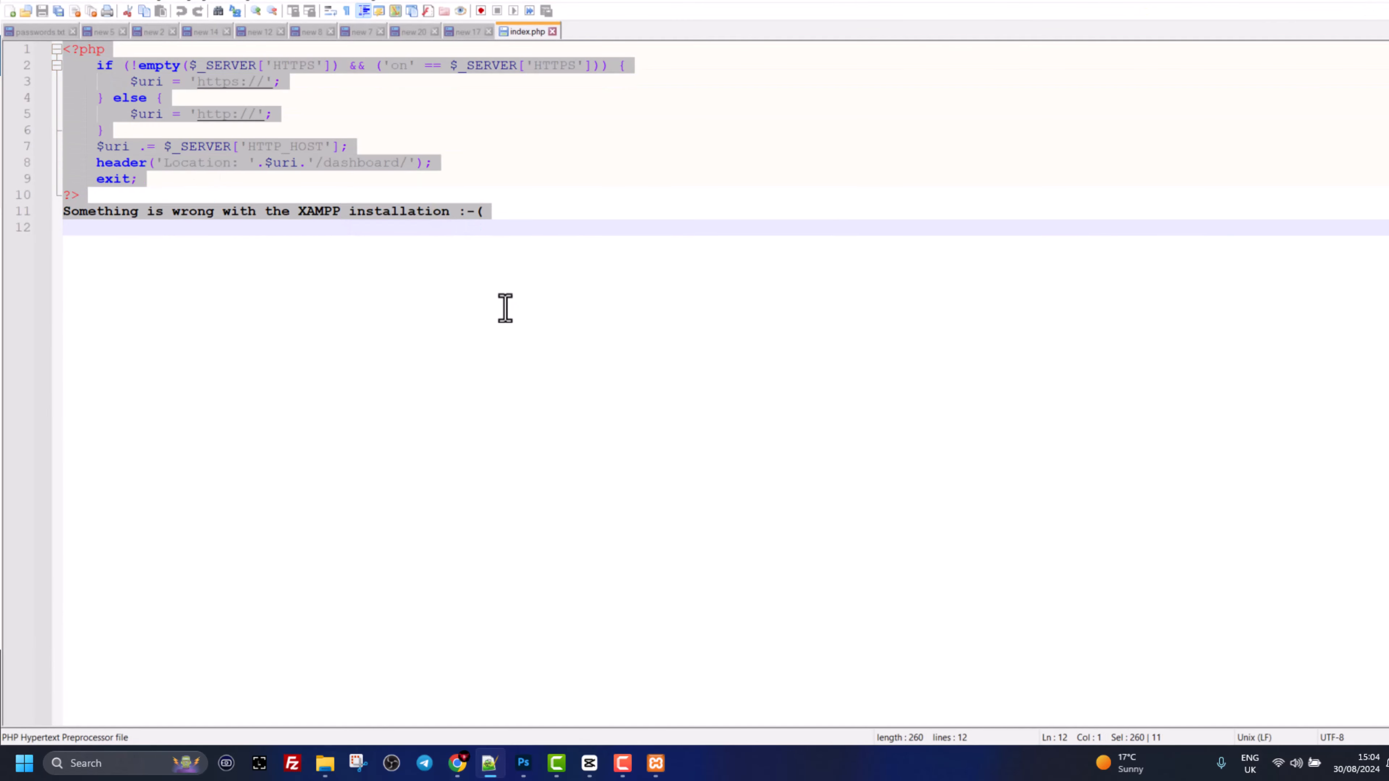
drag(316, 162, 420, 166)
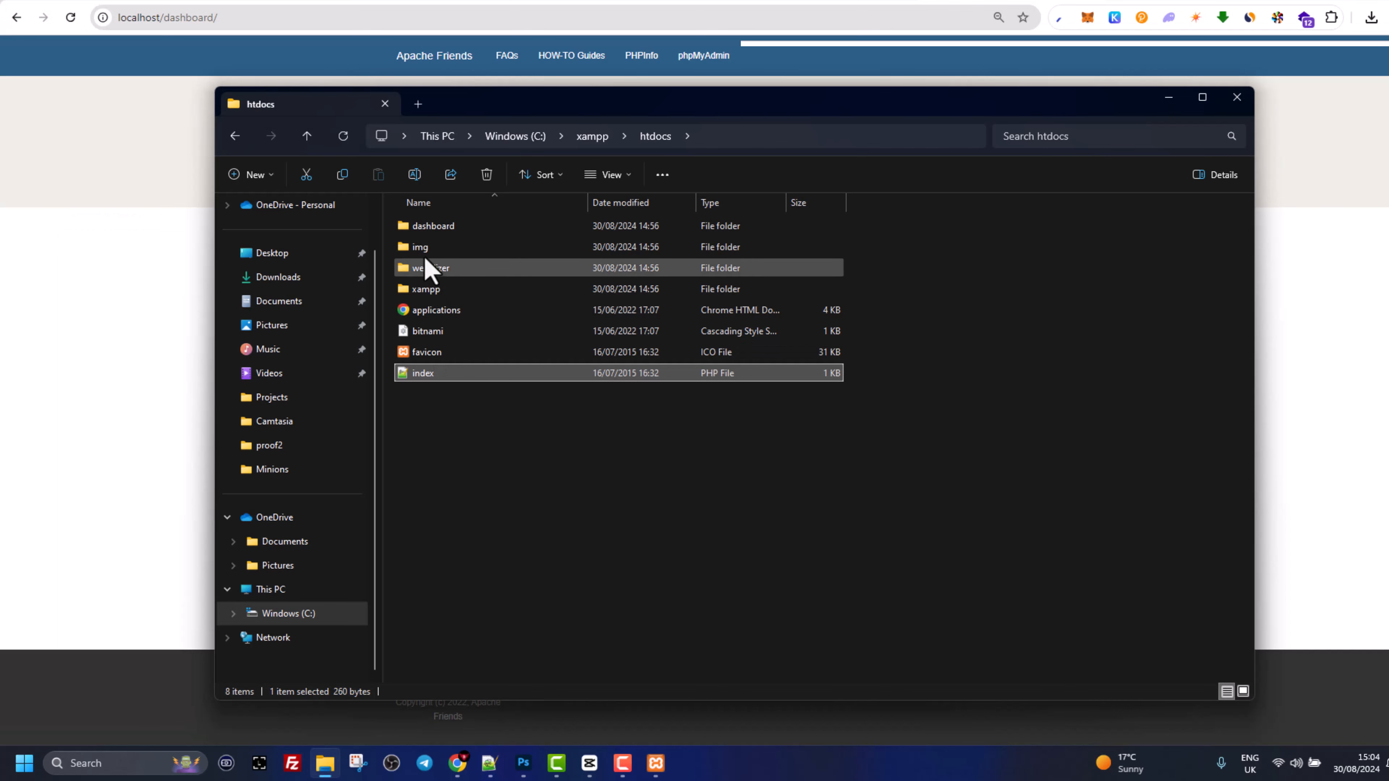
- Delete the dashboard folder and the index PHP file from htdocs
click(424, 227)
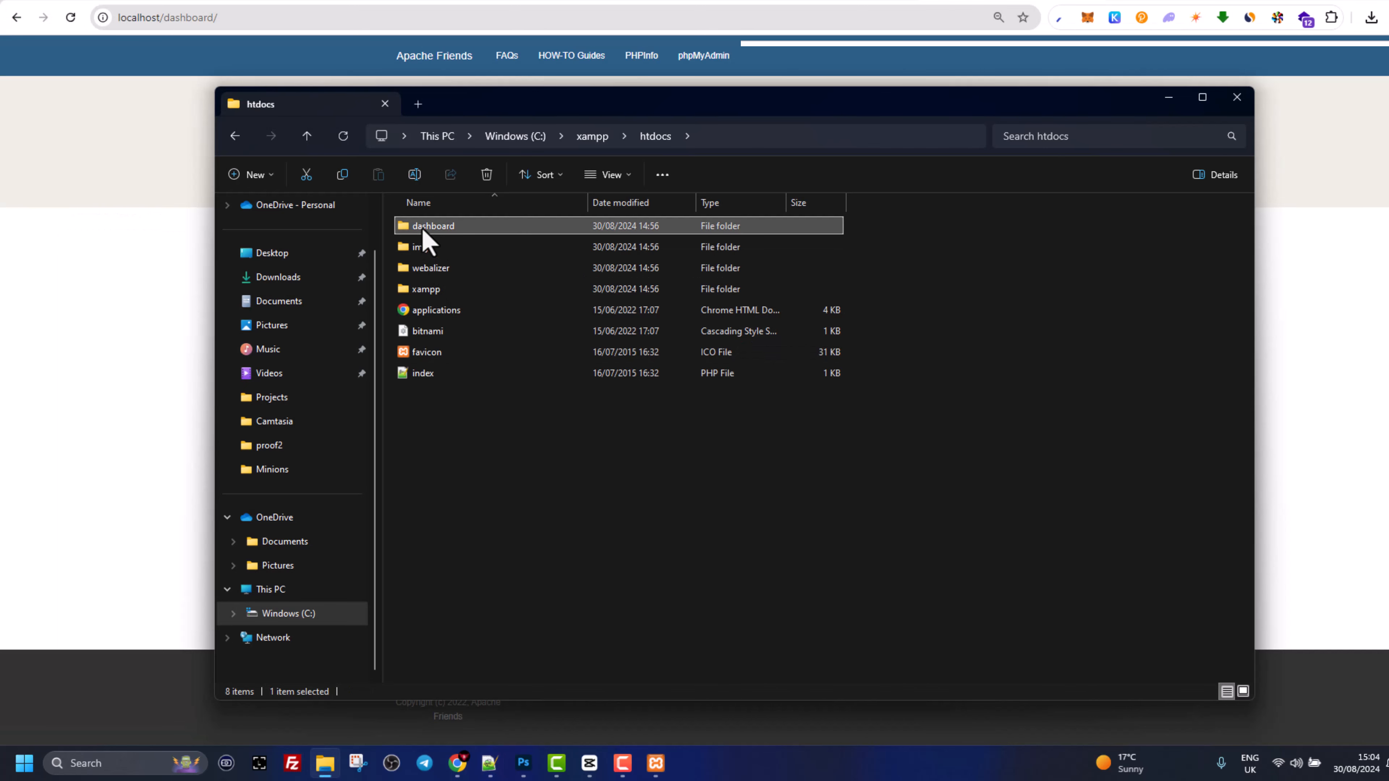
key(Delete)
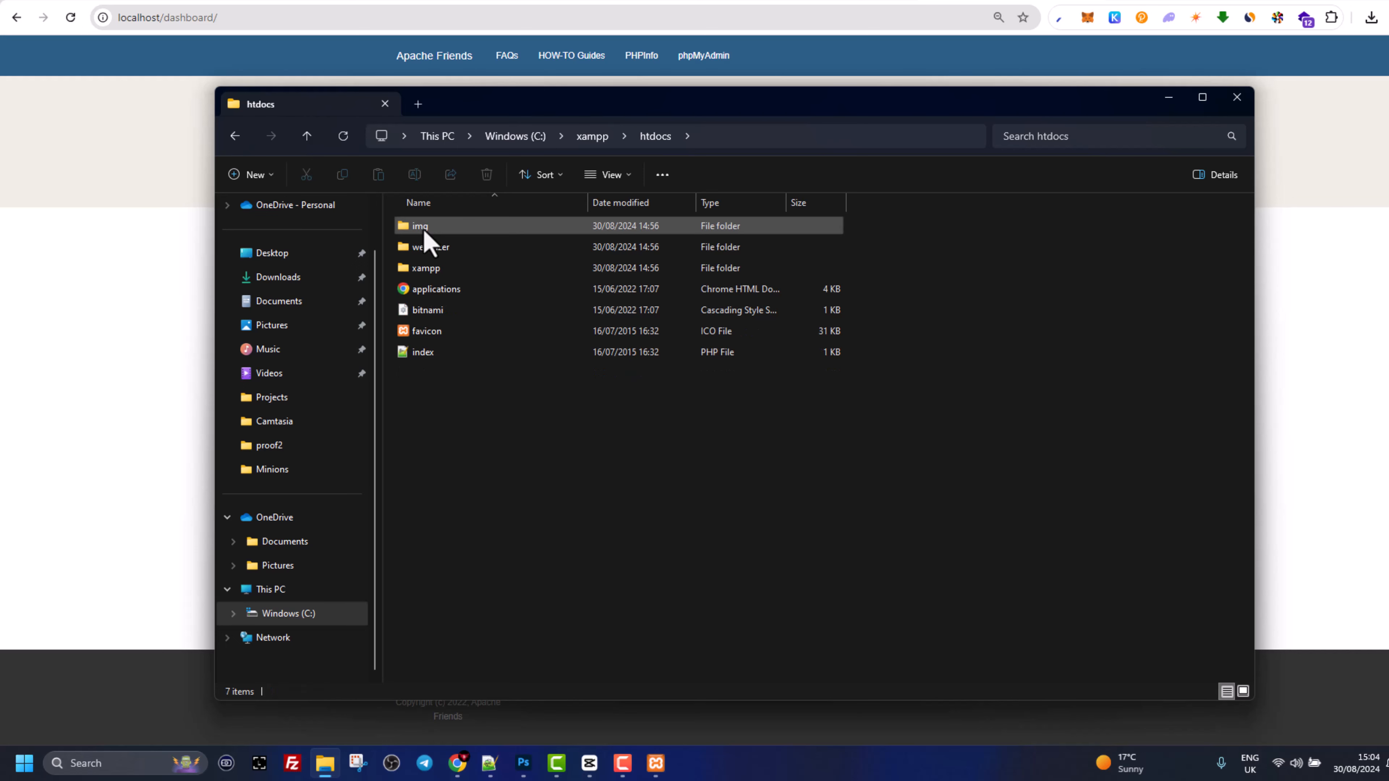
click(431, 353)
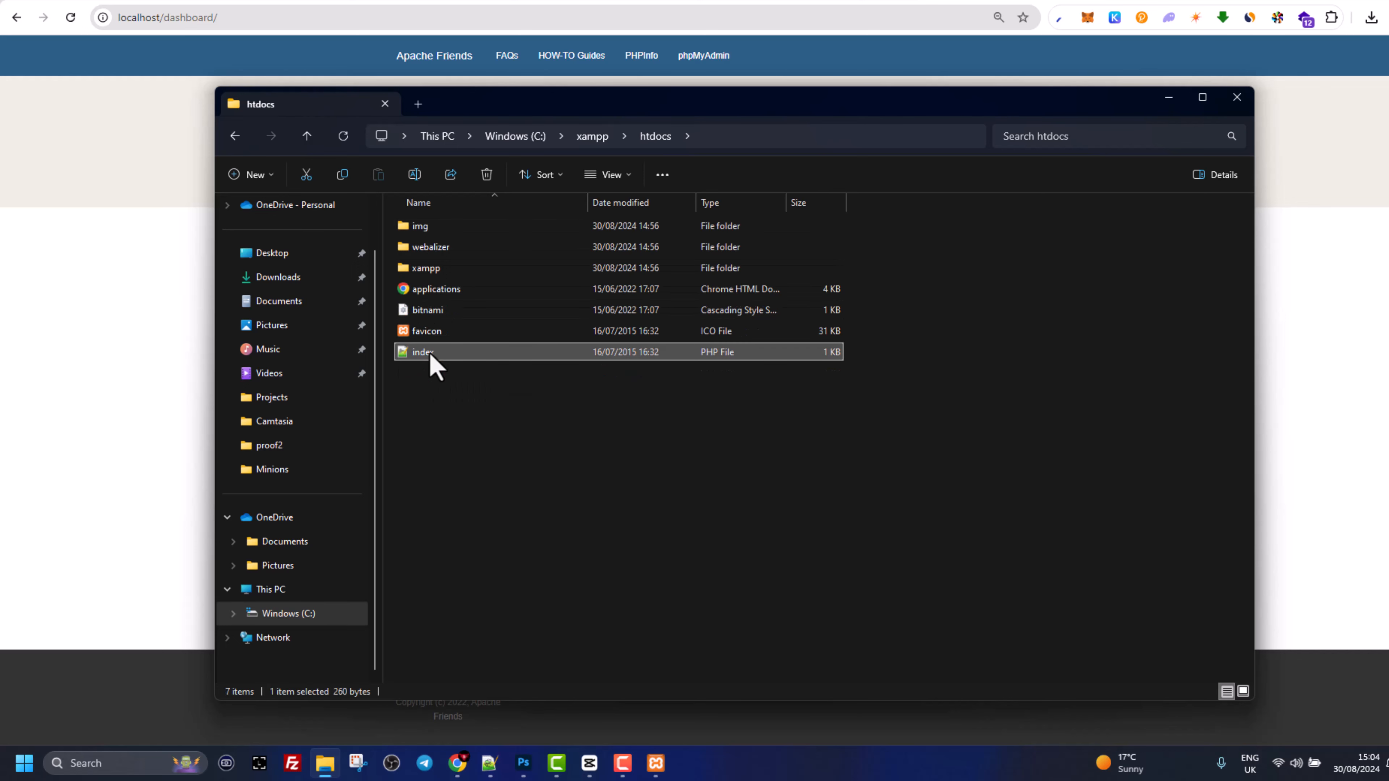
click(490, 766)
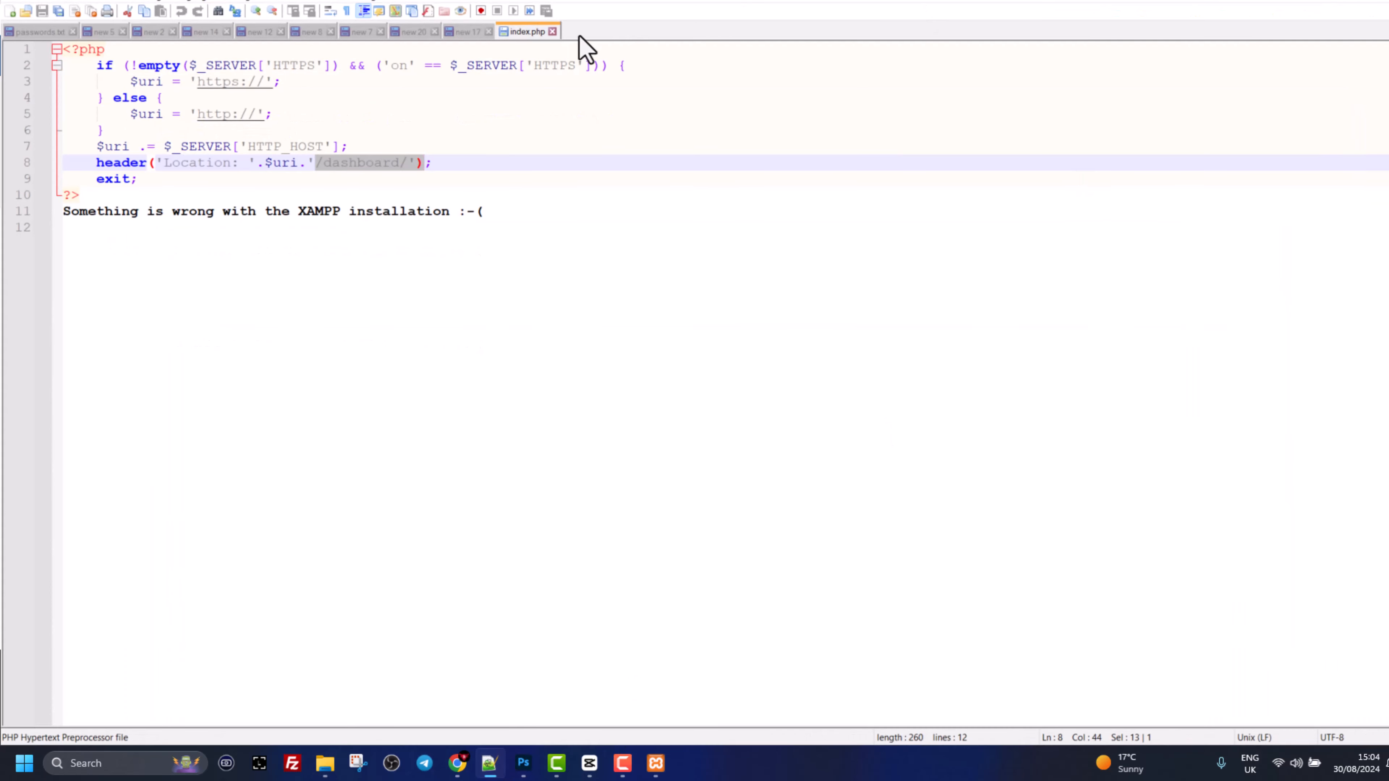
key(alt+Tab)
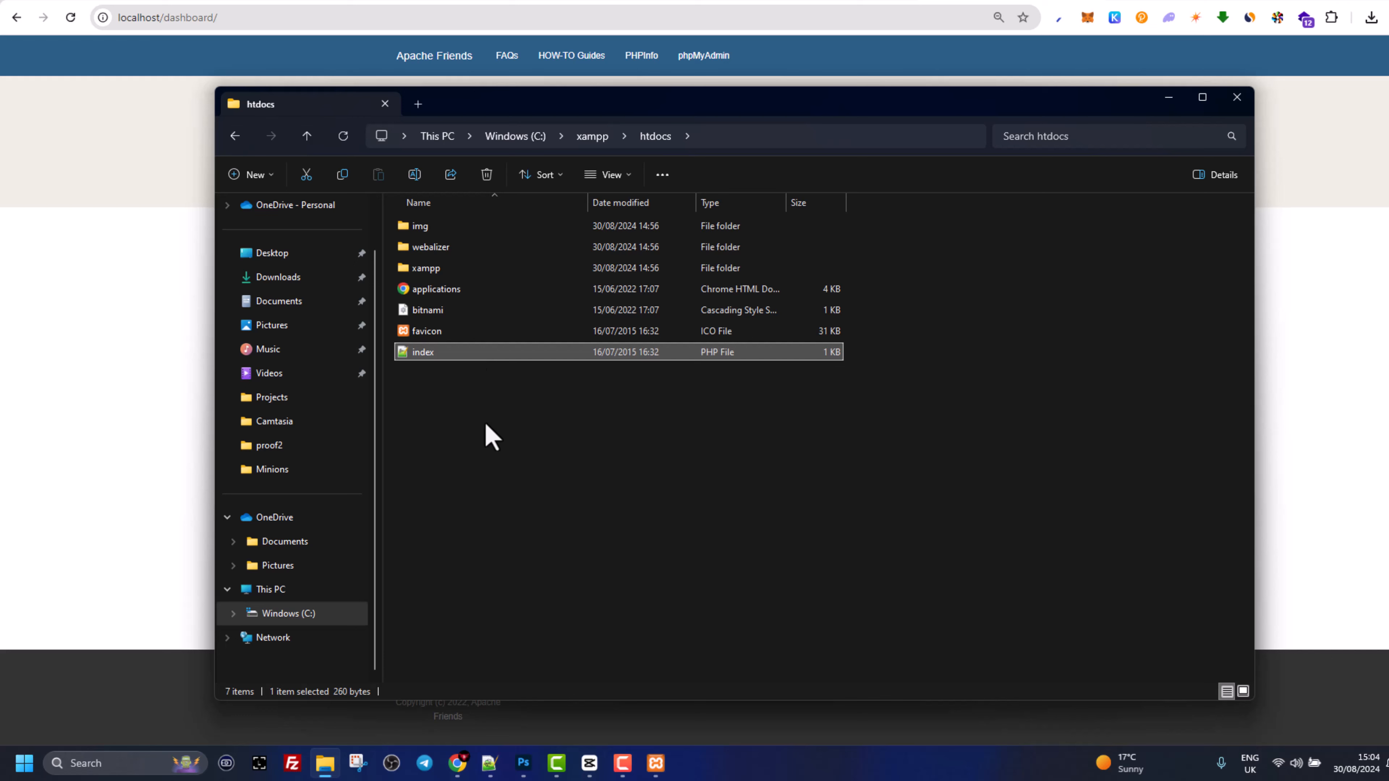
key(Delete)
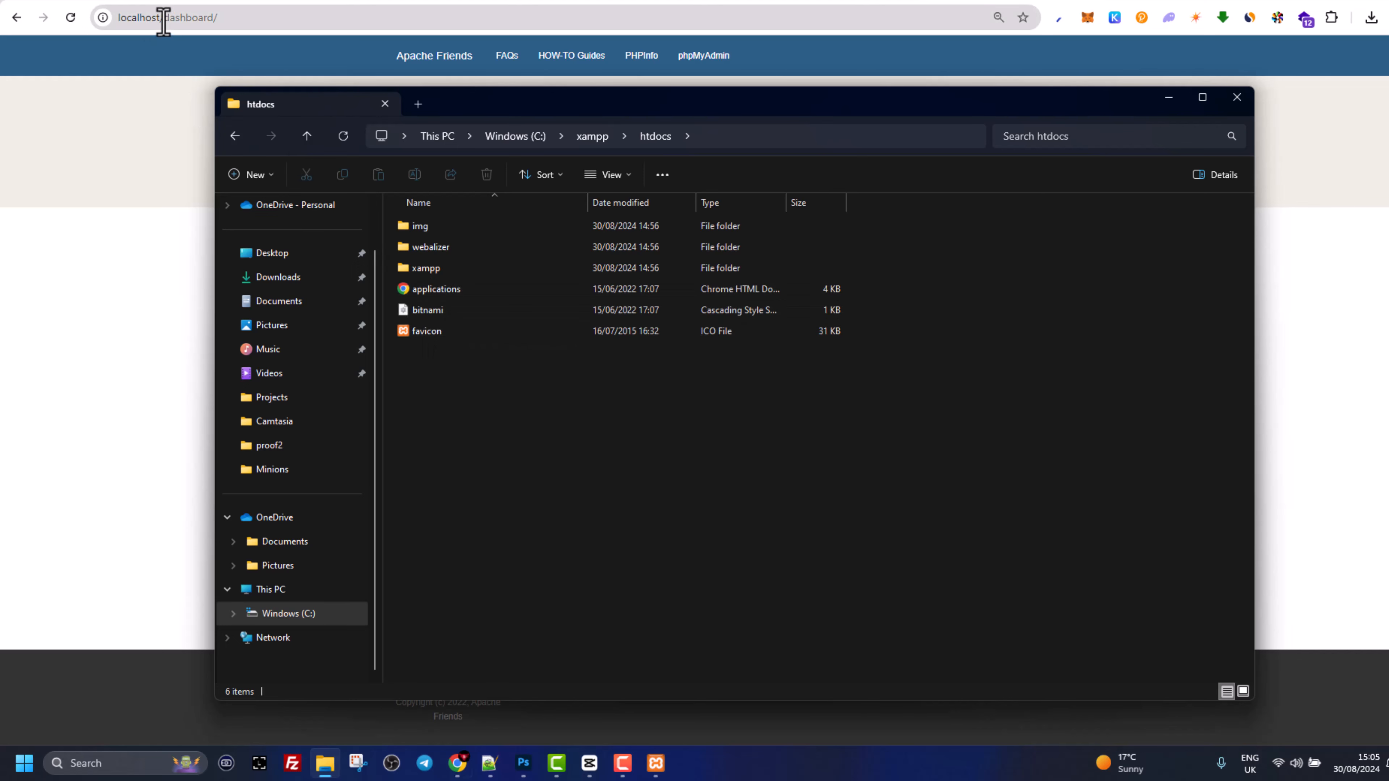
- Remove dashboard/ from the address so localhost shows the 'Index of /' listing
drag(164, 21, 274, 20)
key(BackSpace)
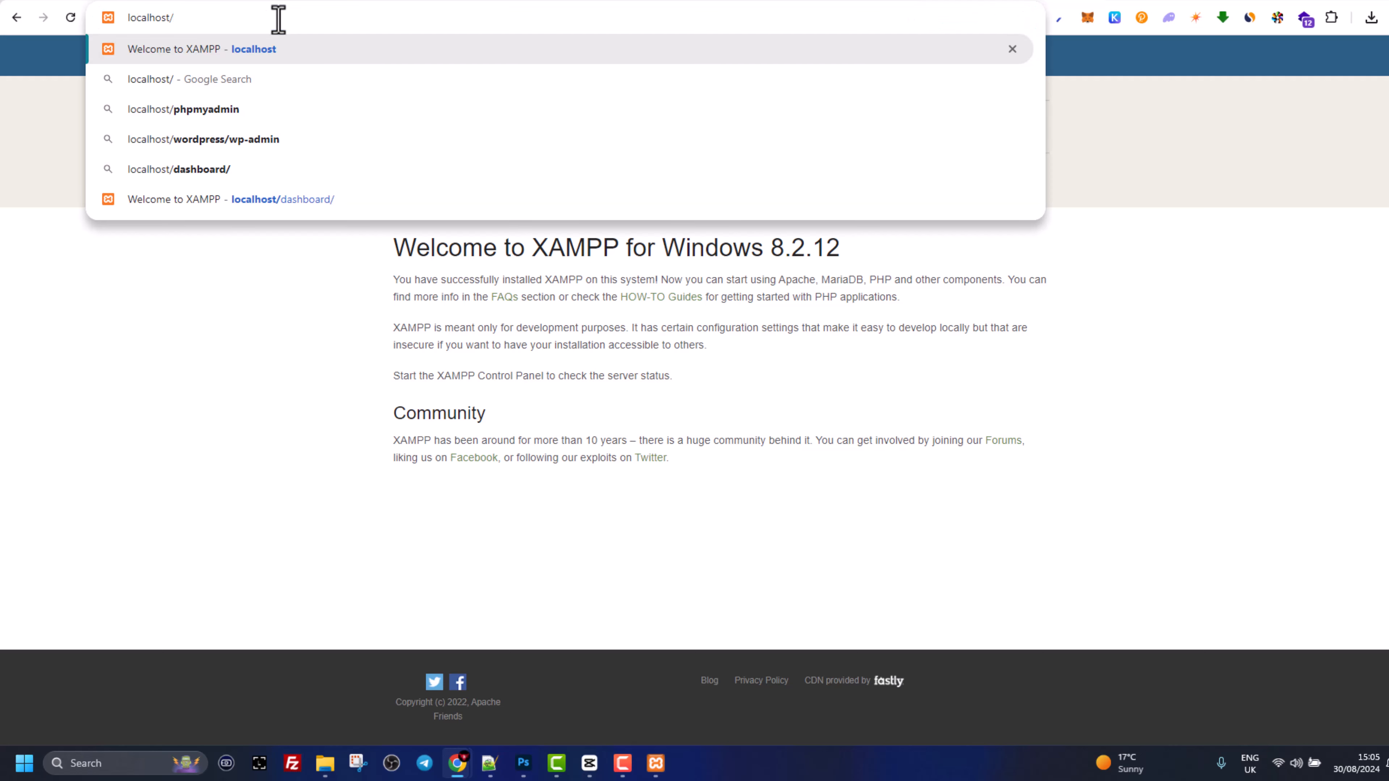
key(Return)
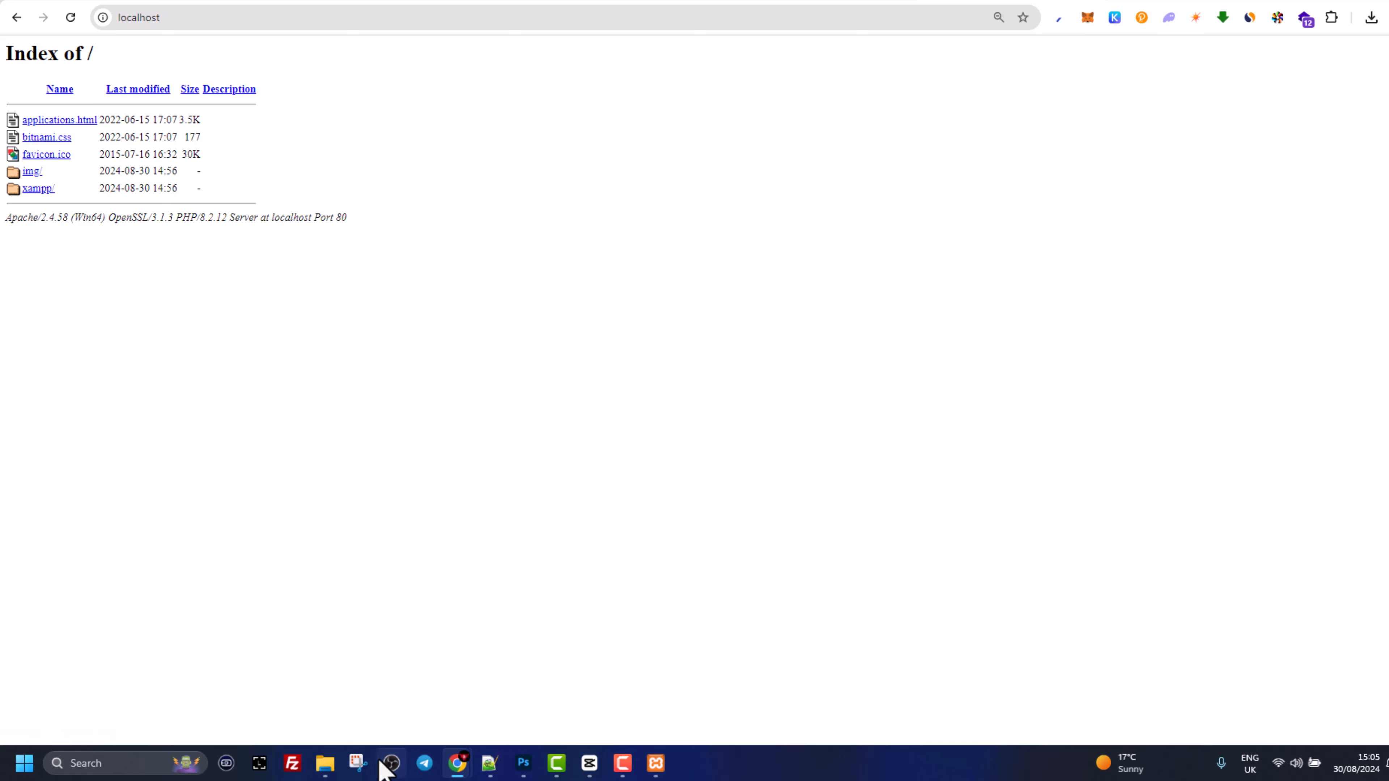
click(325, 763)
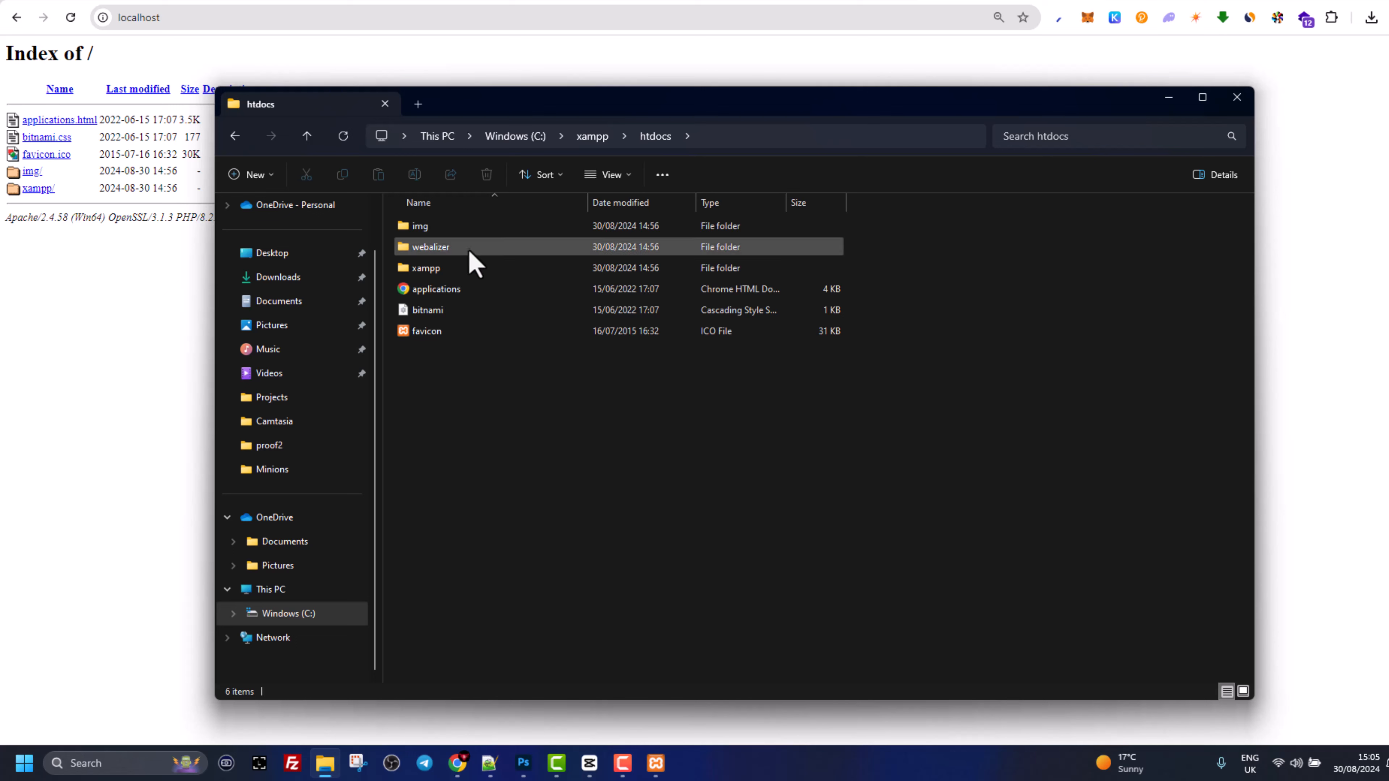
- Extract wordpress-6.6.1.zip from Downloads into C:\xampp\htdocs
click(291, 276)
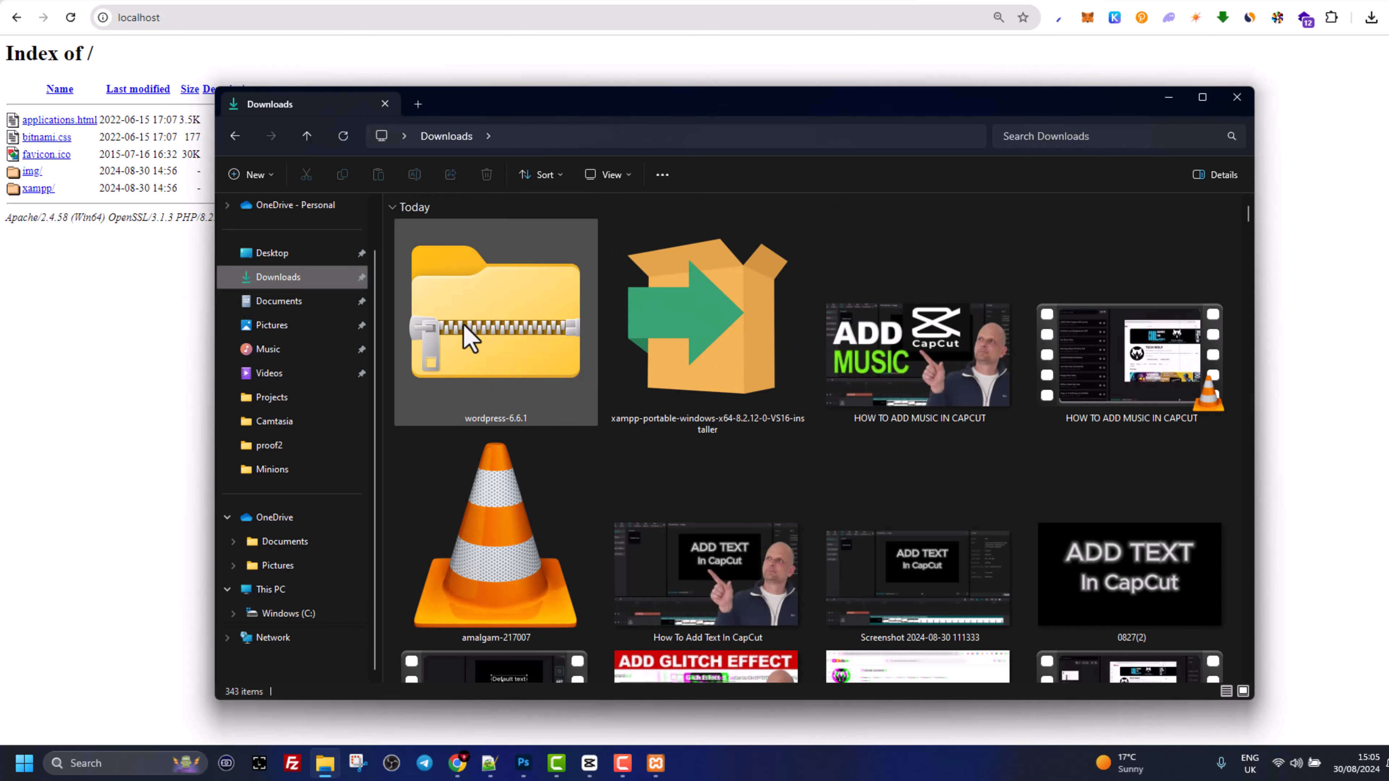
right_click(487, 313)
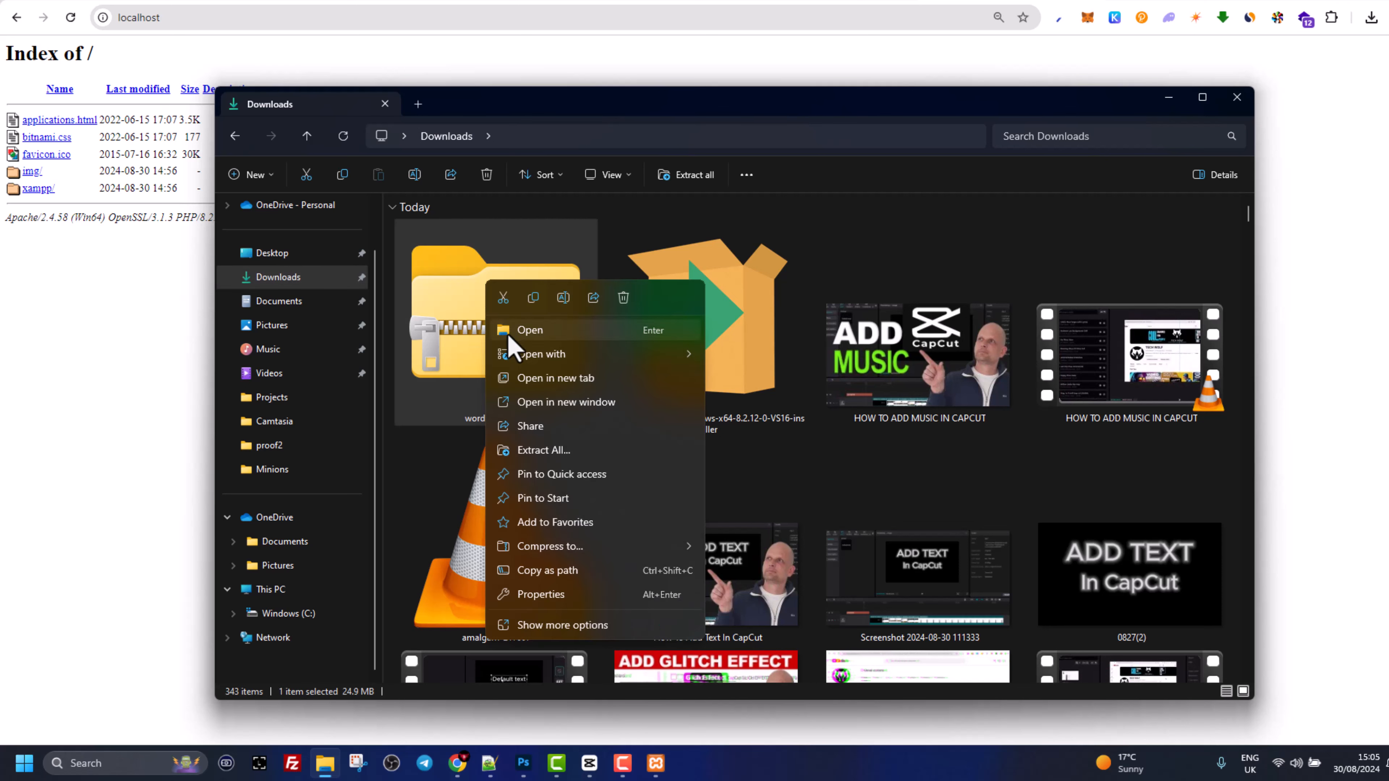
click(520, 448)
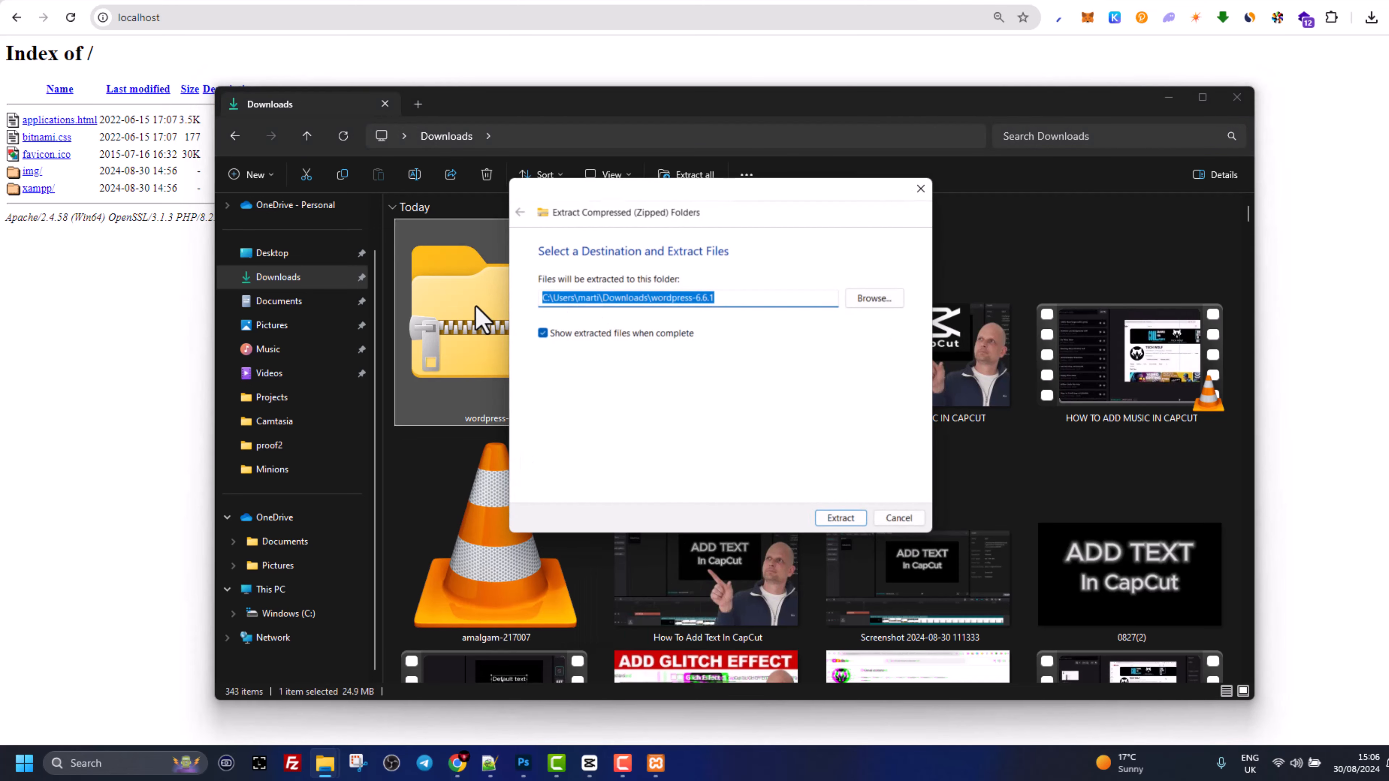
click(883, 302)
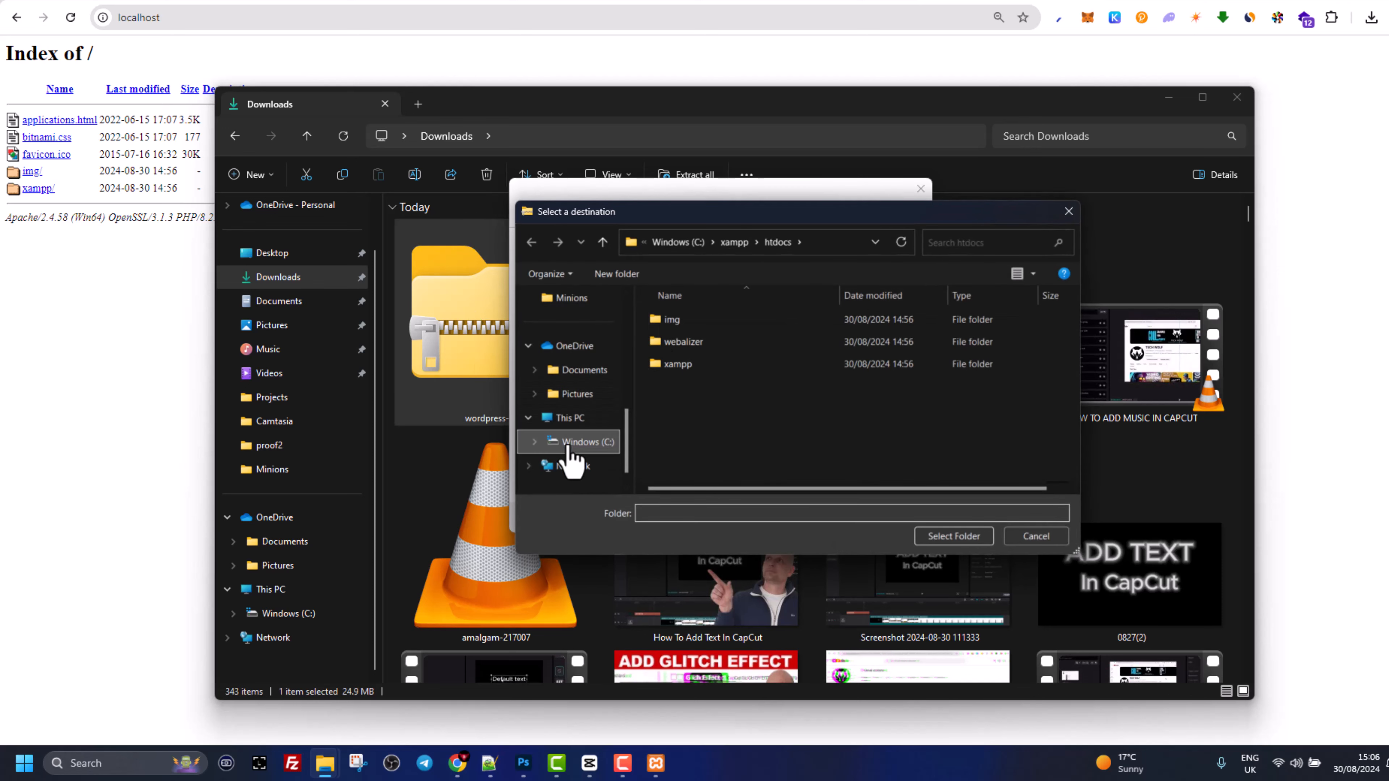
click(569, 443)
scroll(735, 425, down, 5)
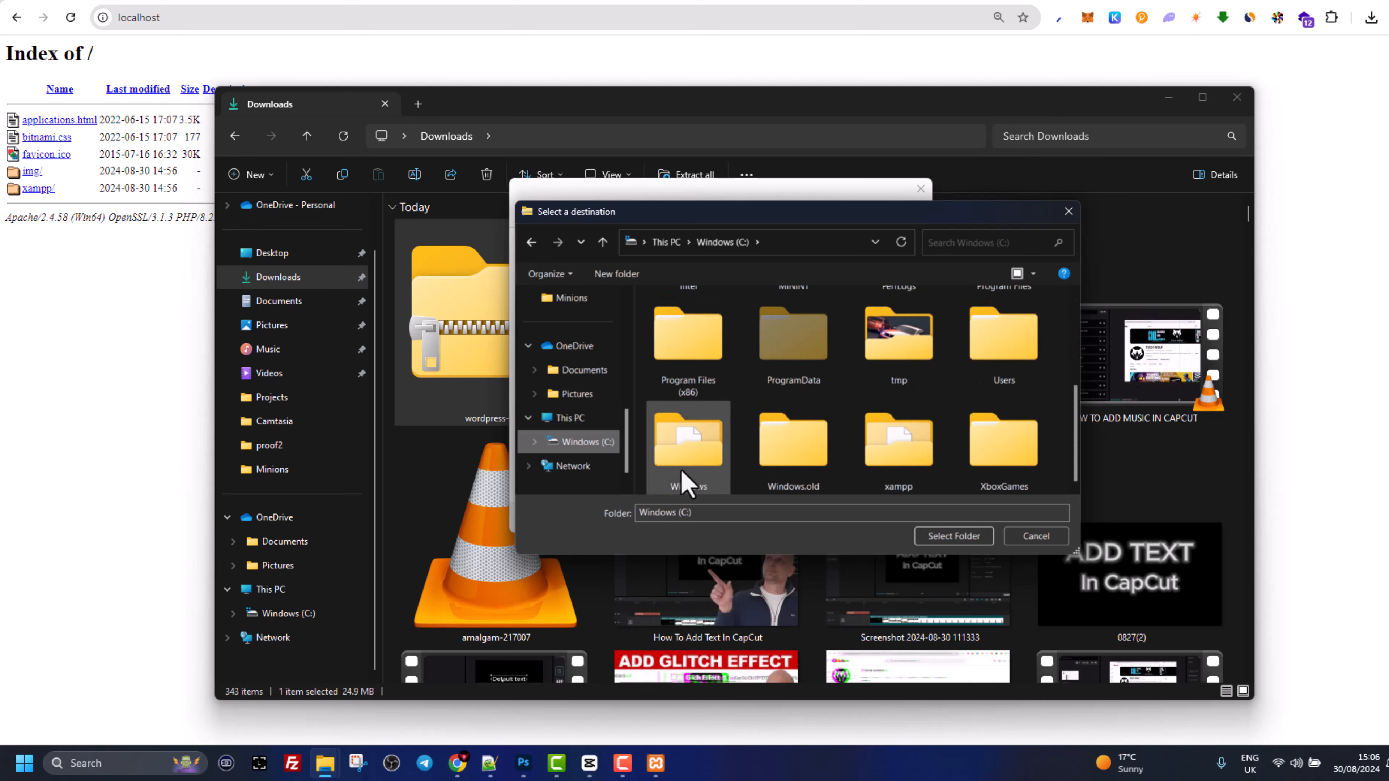
double_click(904, 463)
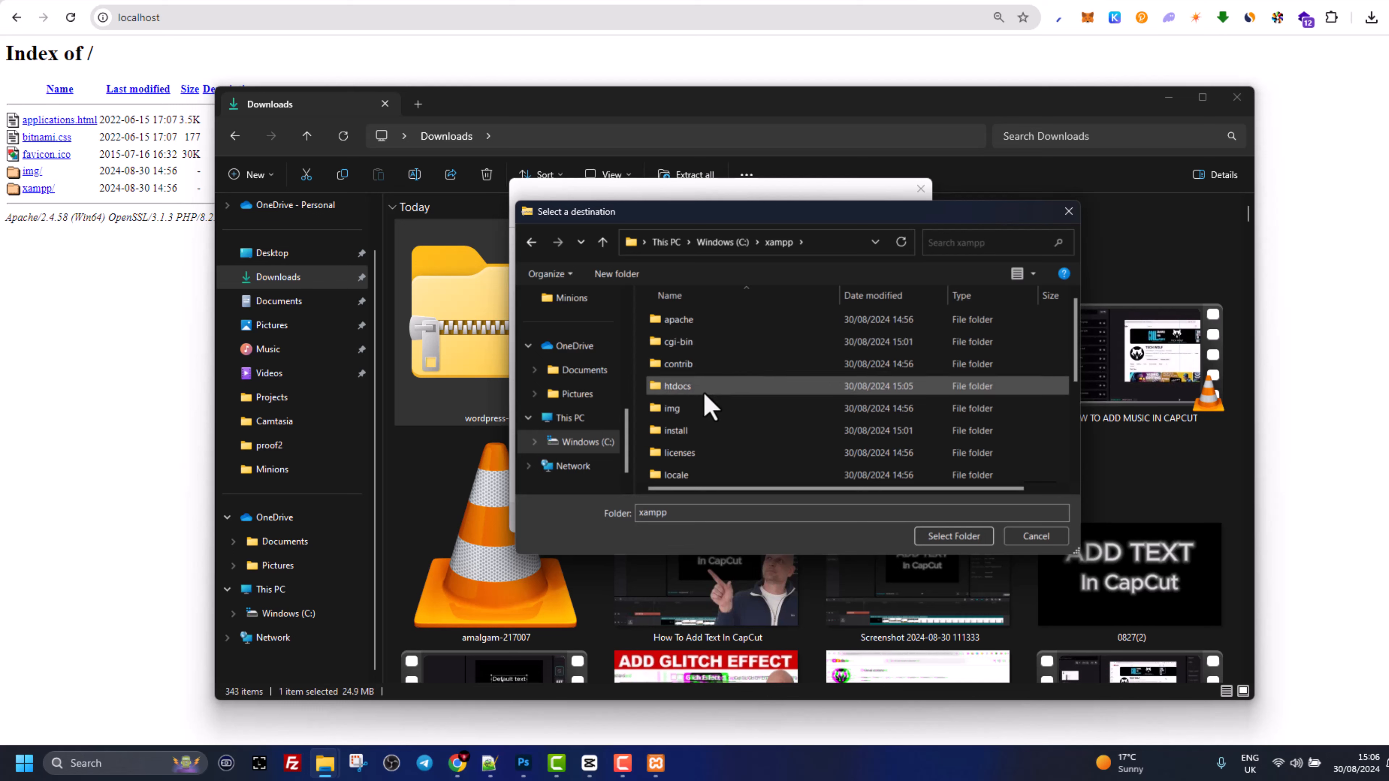
double_click(659, 383)
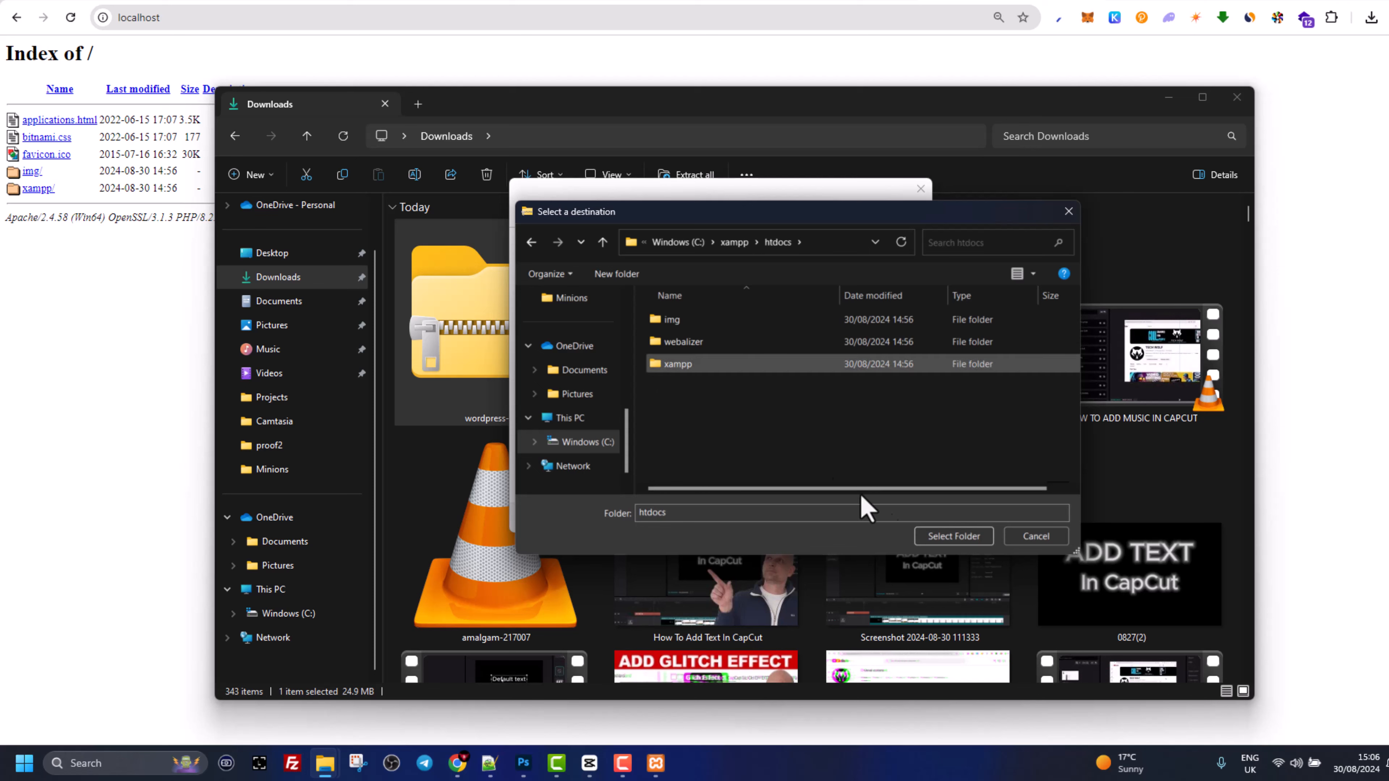
click(938, 537)
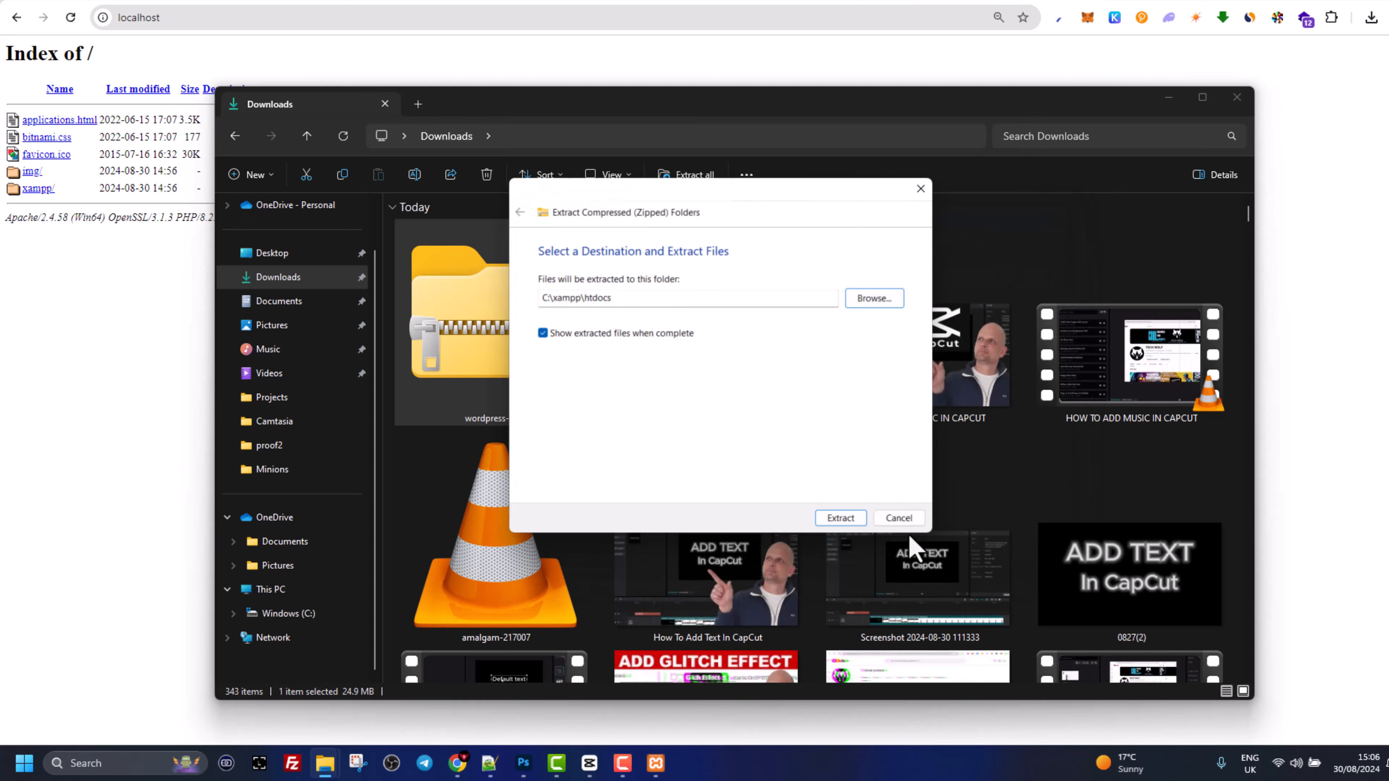
click(842, 522)
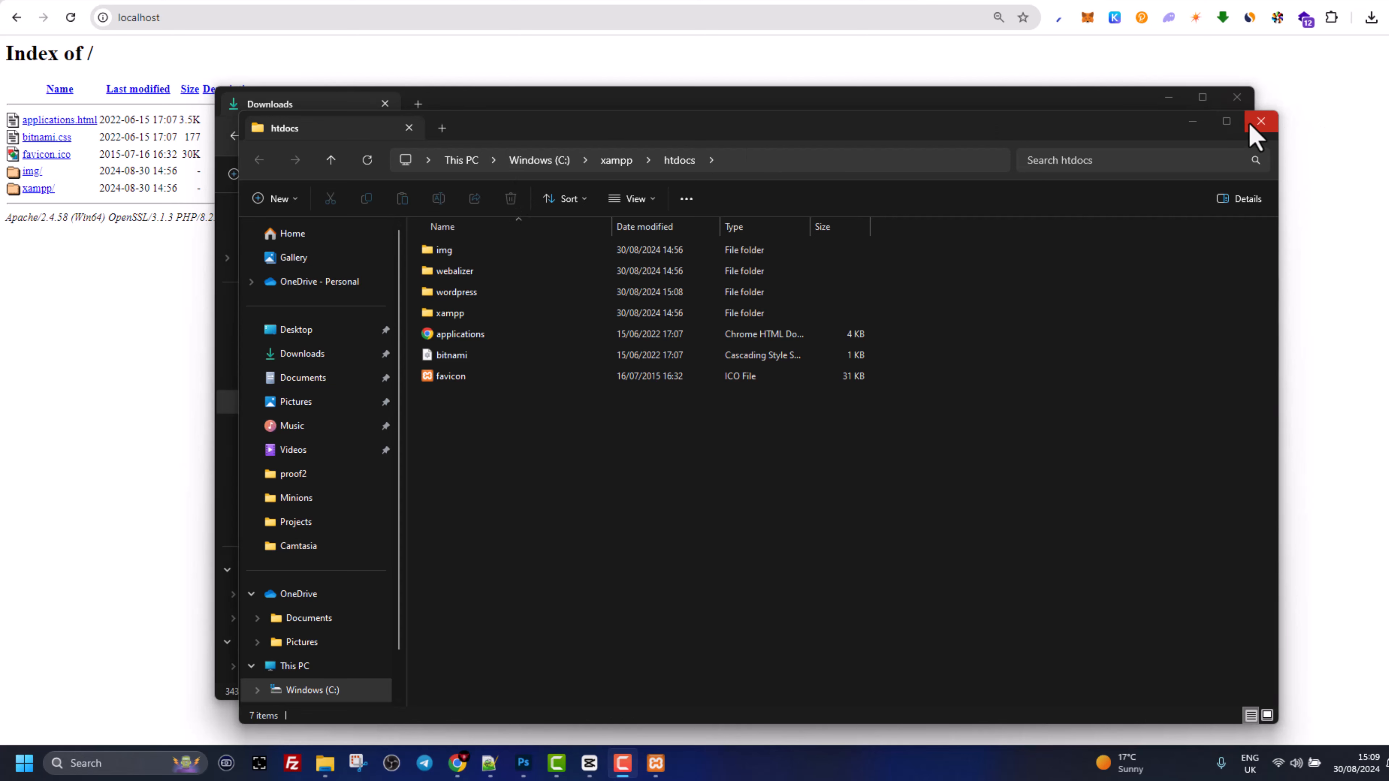
- Close the htdocs window and open the Windows (C:) drive from This PC
click(1261, 121)
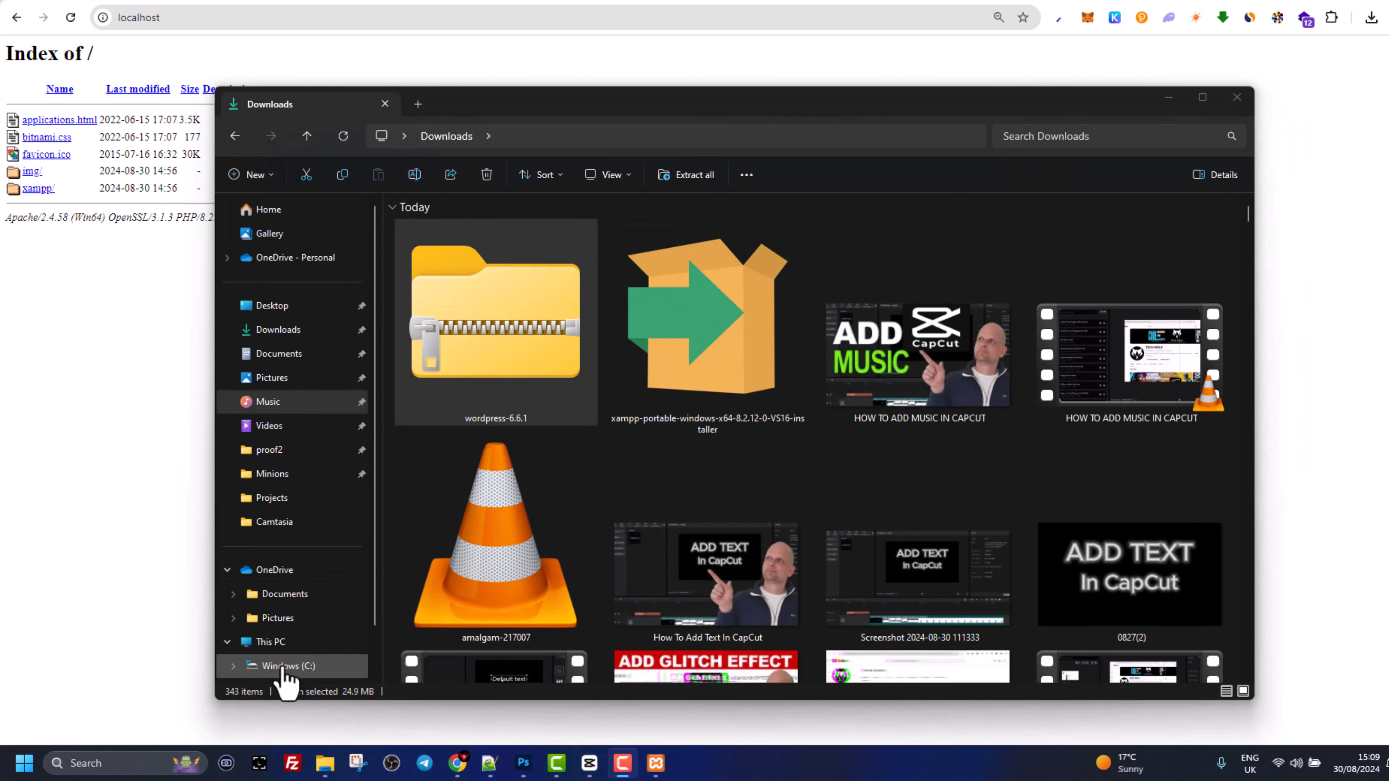
scroll(289, 683, down, 1)
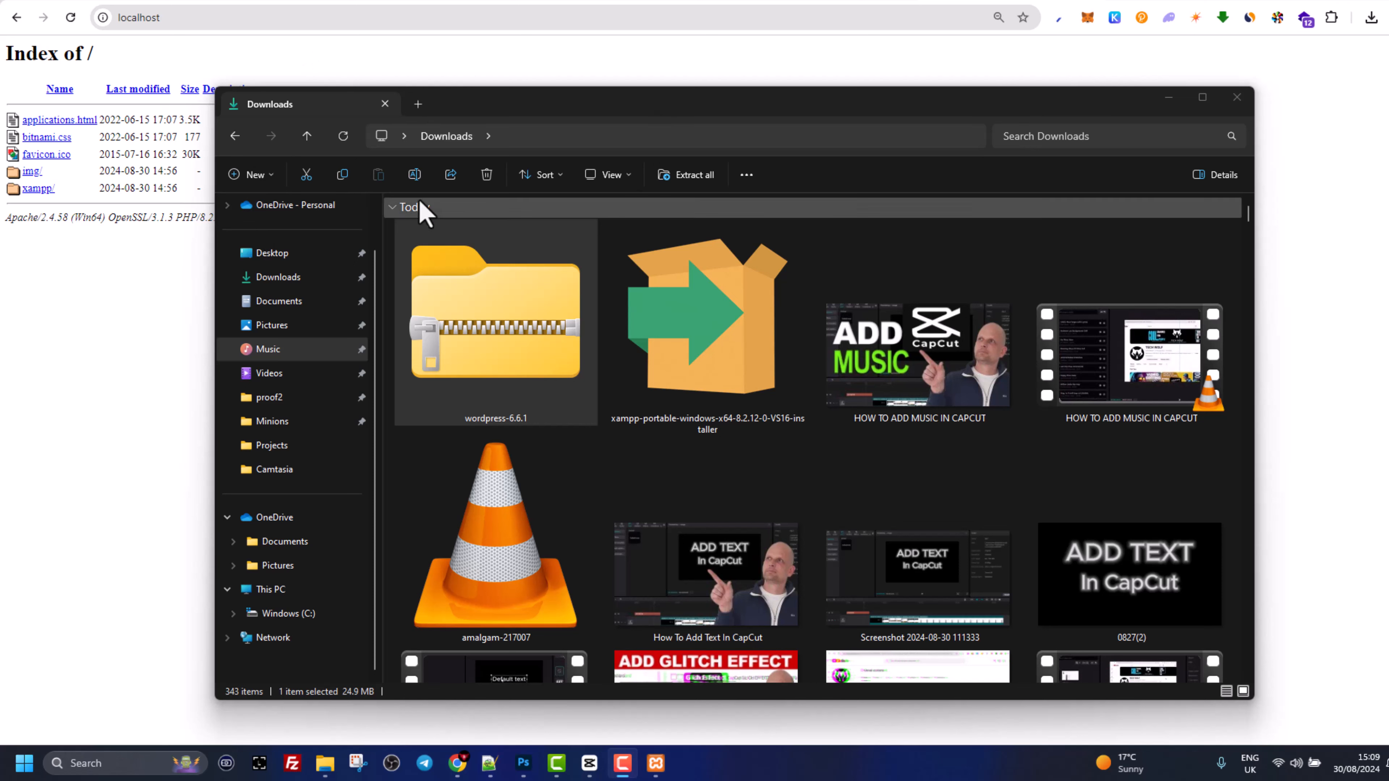
click(282, 614)
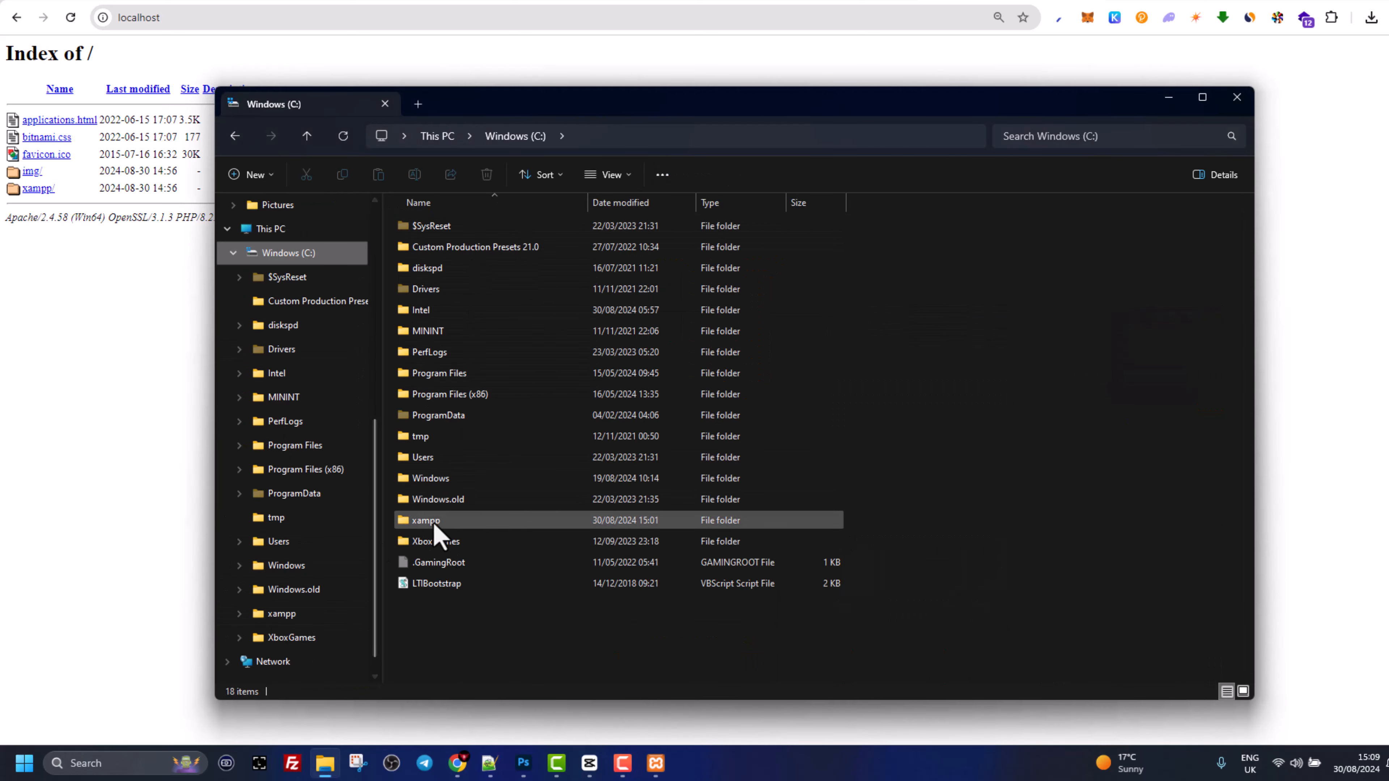
scroll(432, 526, up, 2)
scroll(504, 355, up, 4)
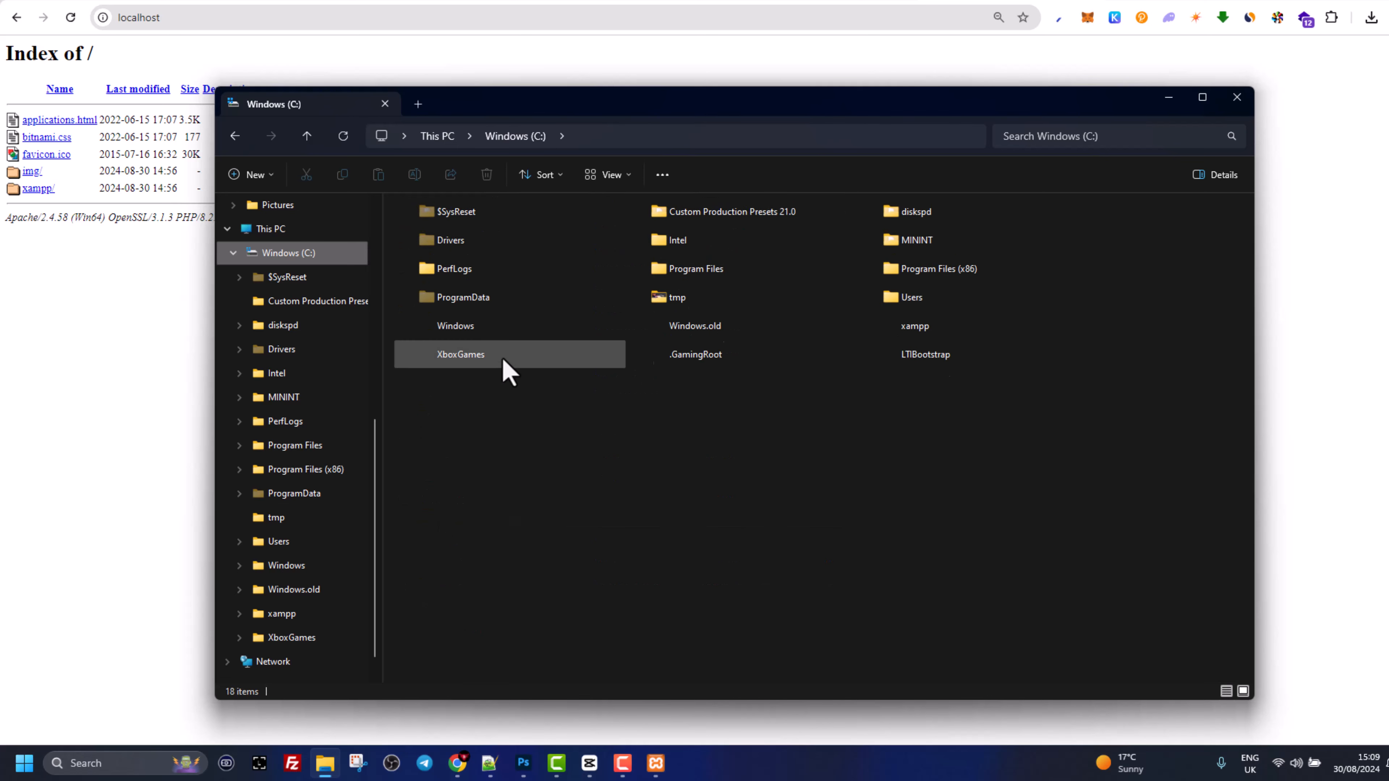
scroll(503, 372, up, 1)
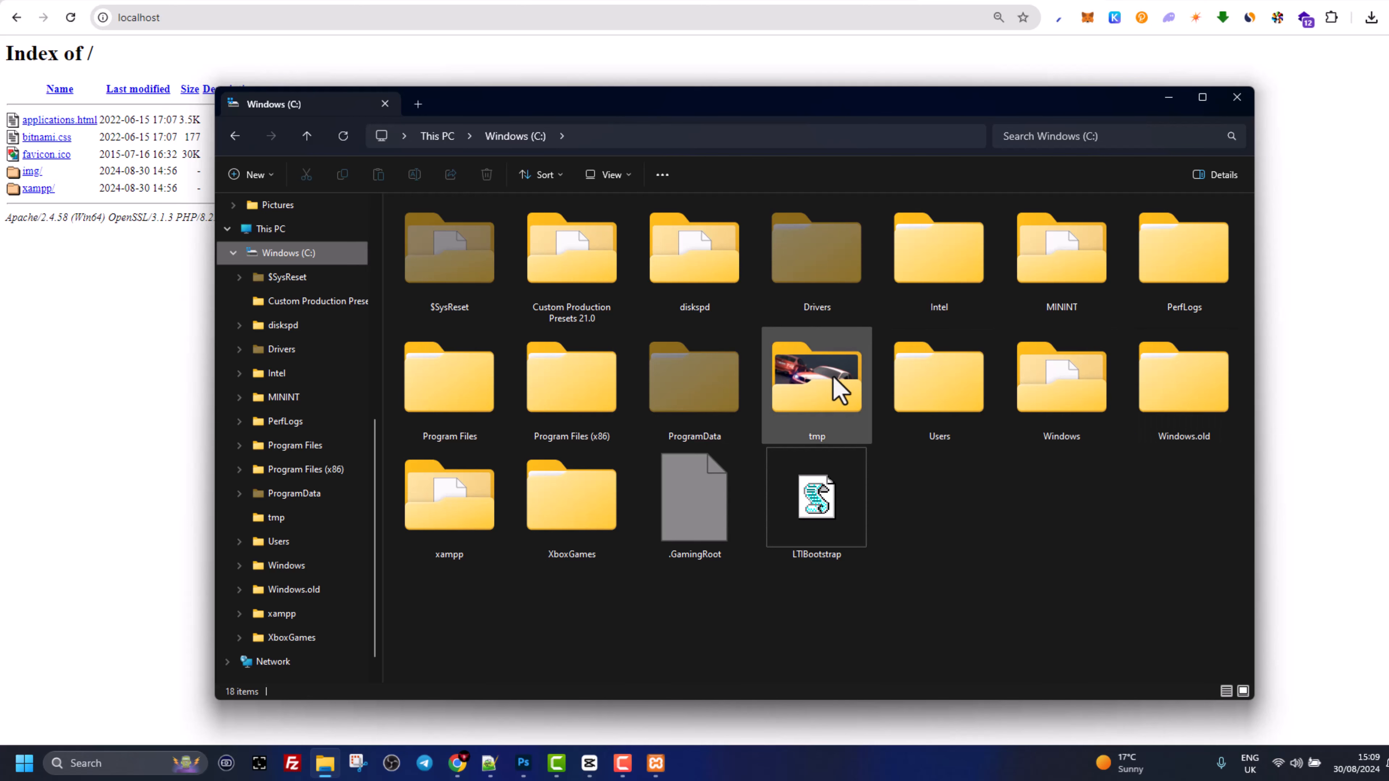
- Go into xampp > htdocs and put the wordpress folder into rename mode
double_click(449, 520)
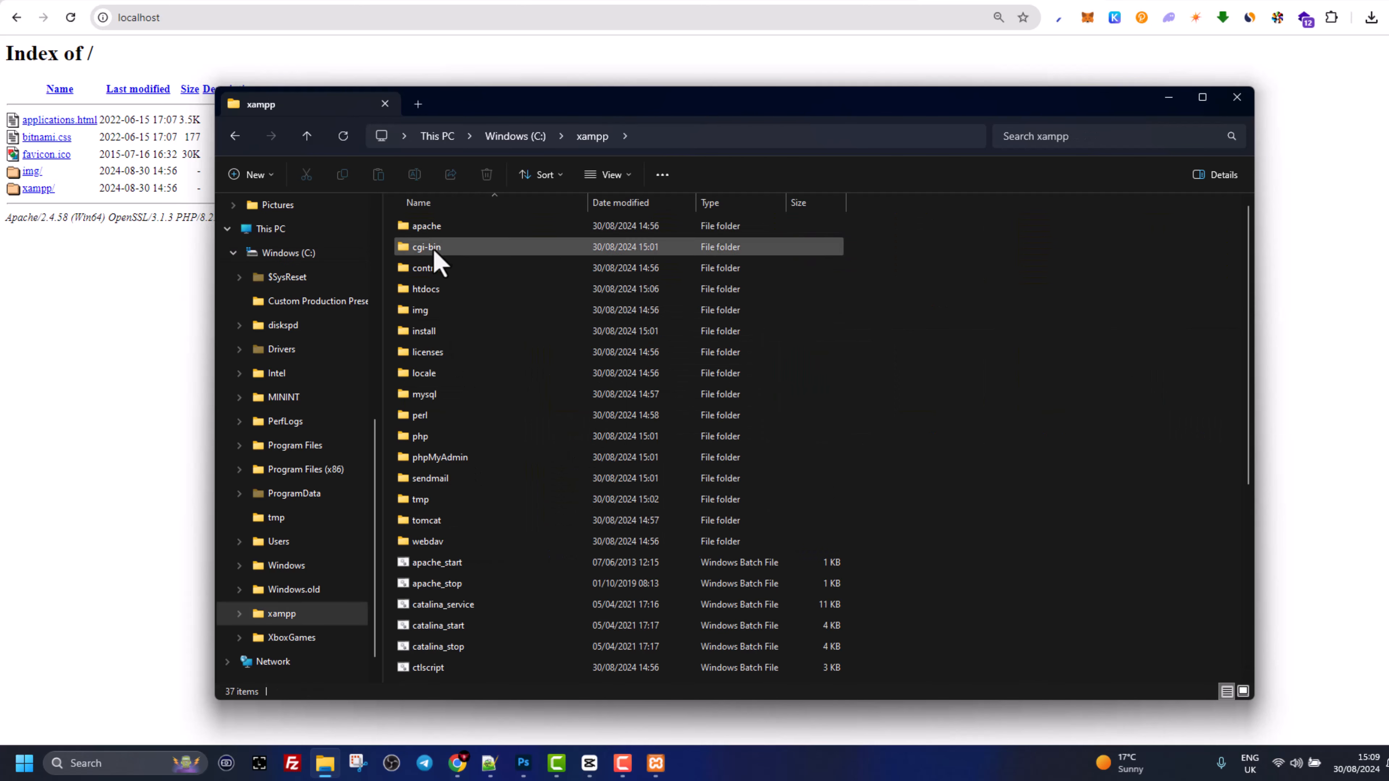
scroll(447, 309, up, 1)
scroll(449, 310, up, 4)
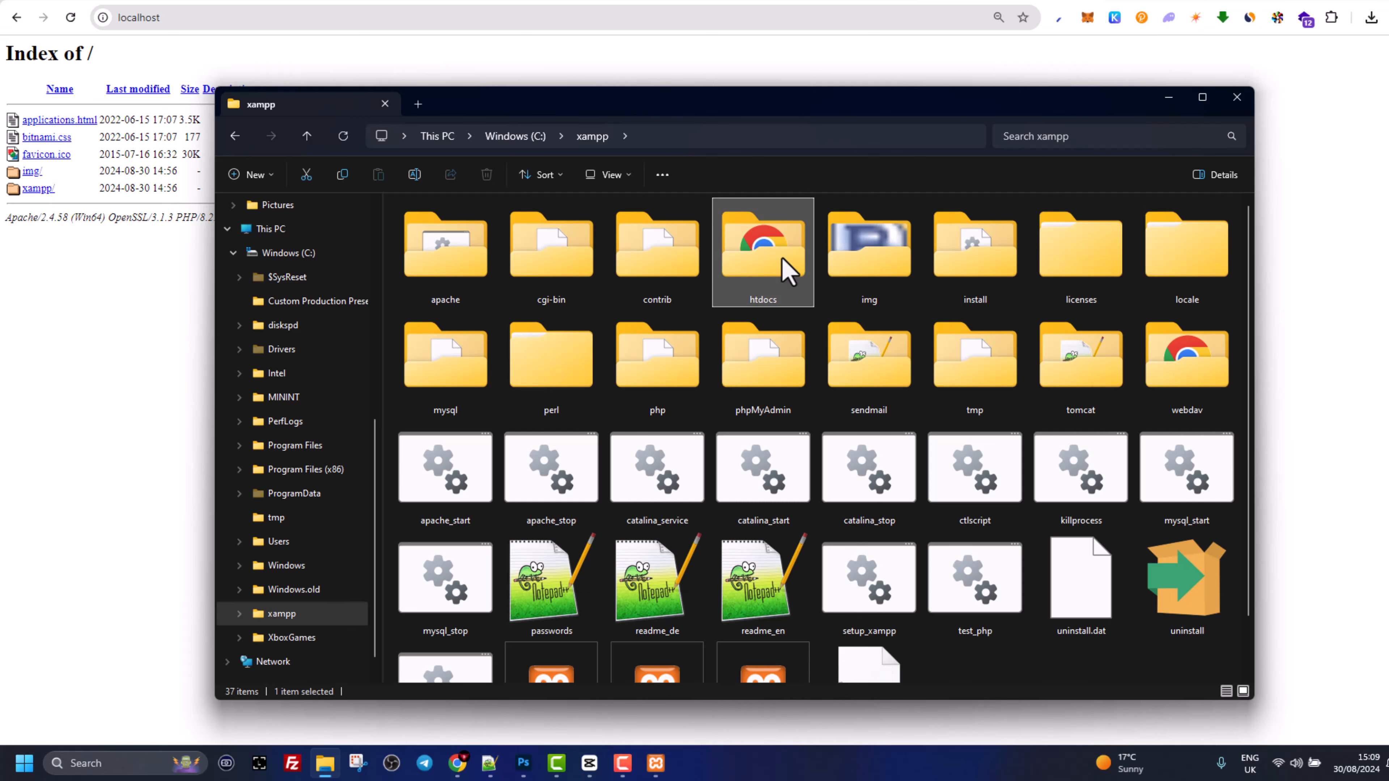
double_click(784, 269)
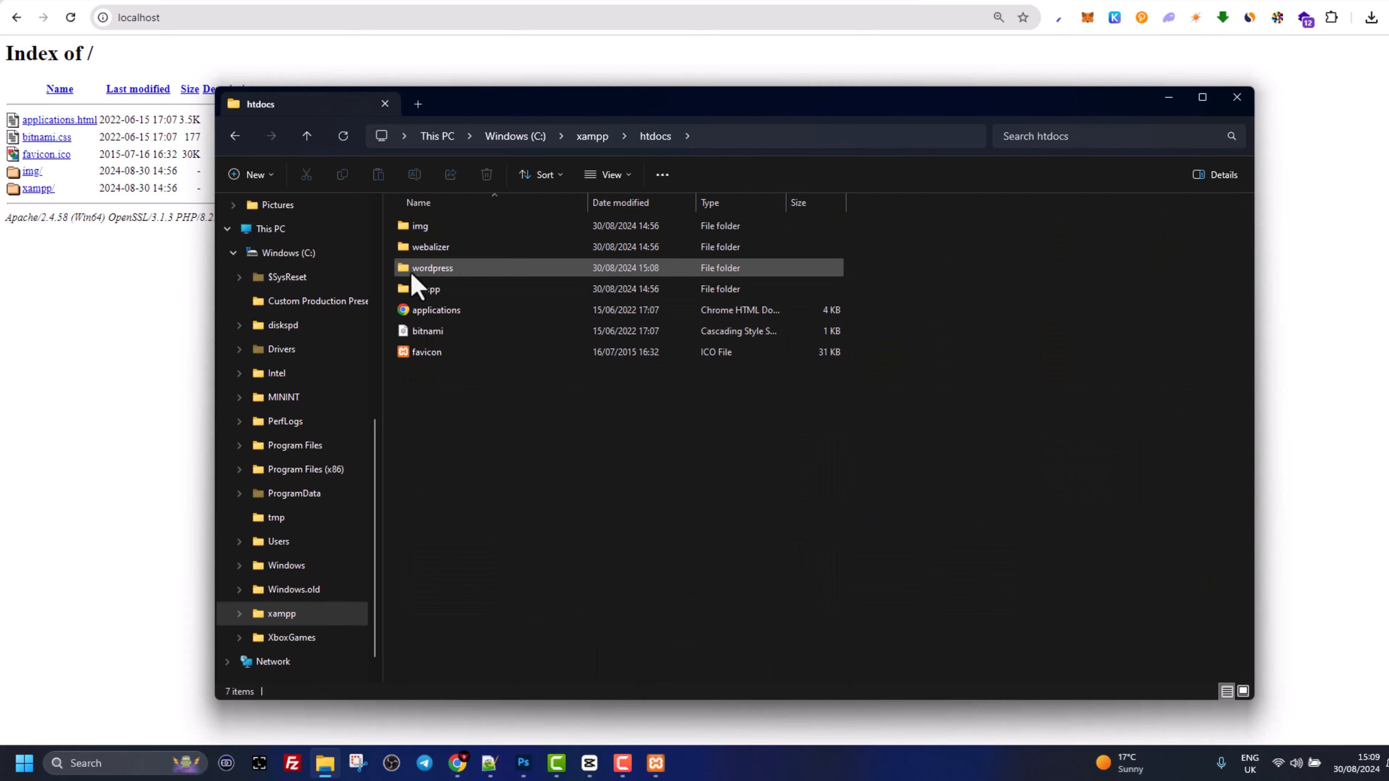
click(431, 273)
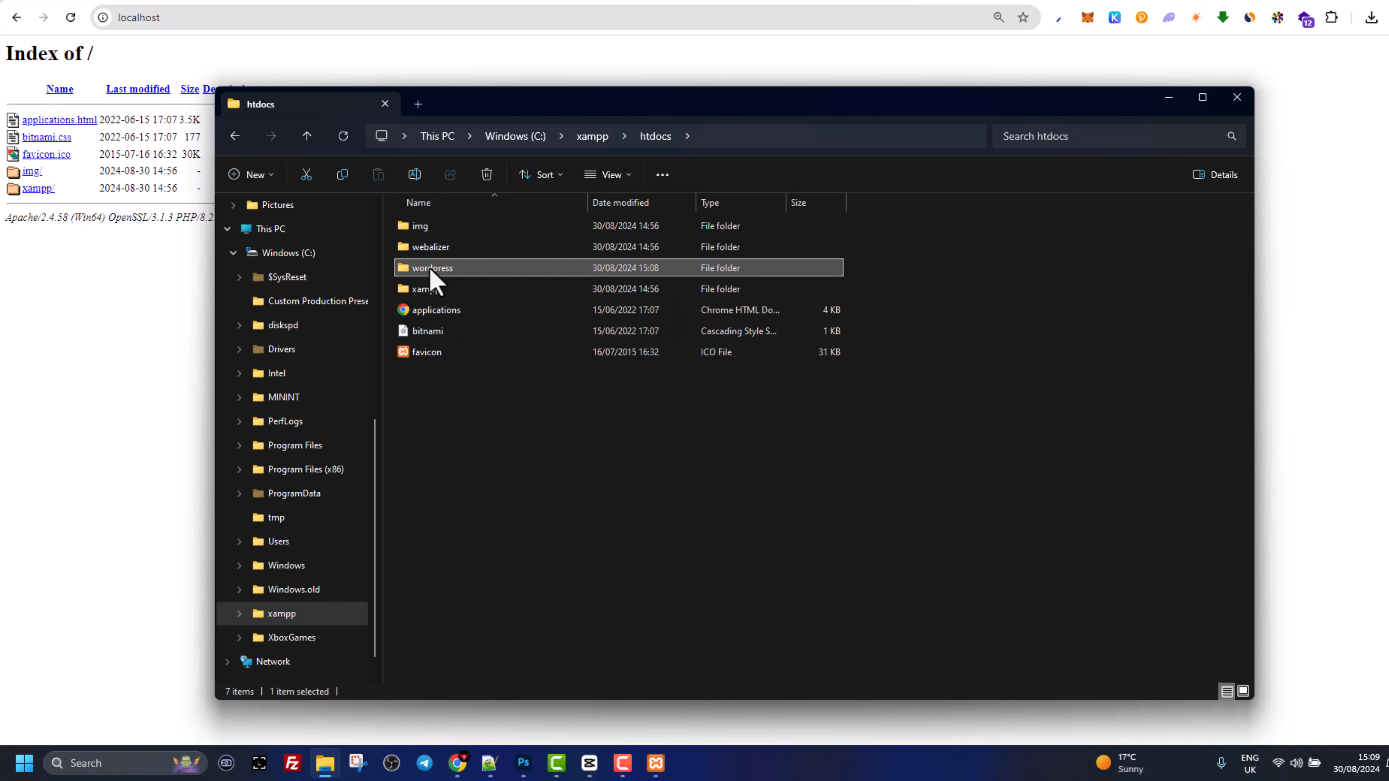
click(429, 270)
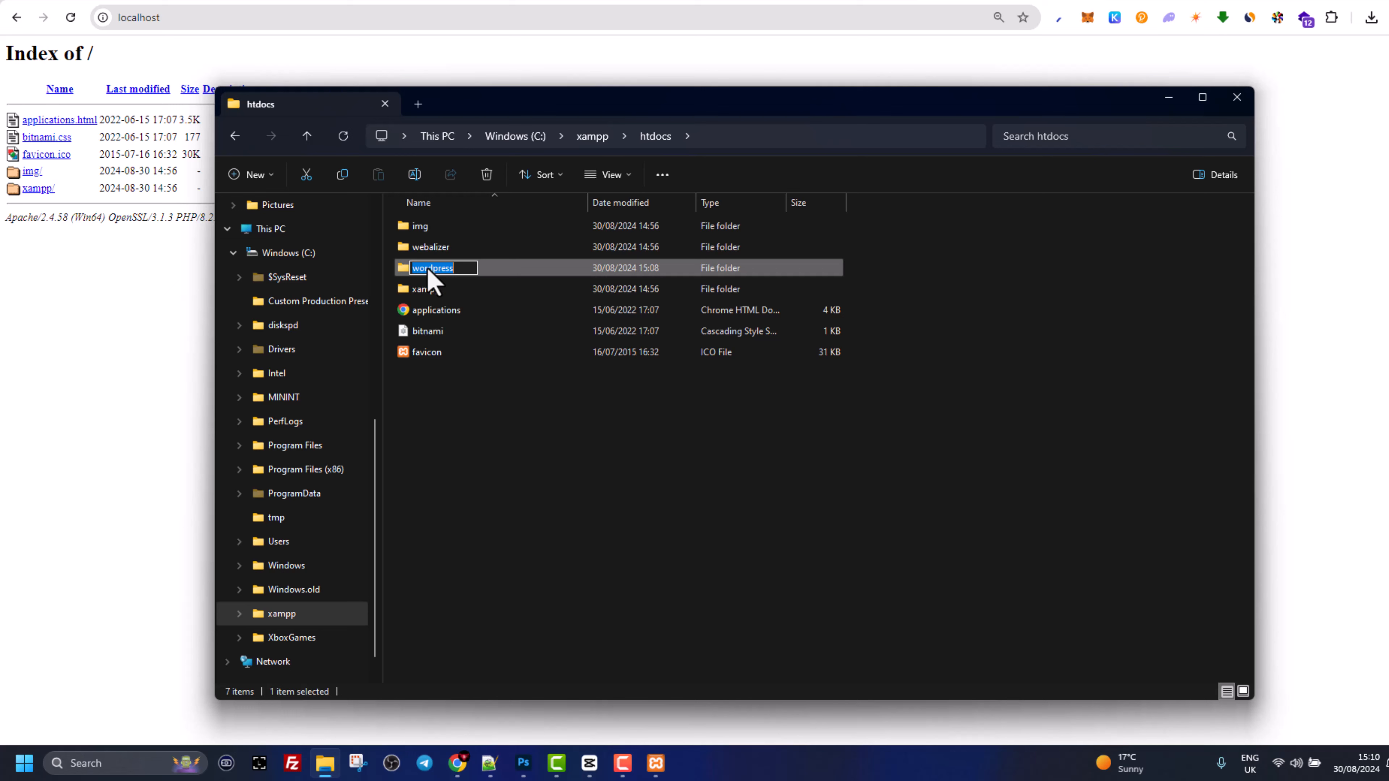
- Rename the wordpress folder to site1 and reload localhost in Chrome to see site1/ listed
text(site1)
click(453, 444)
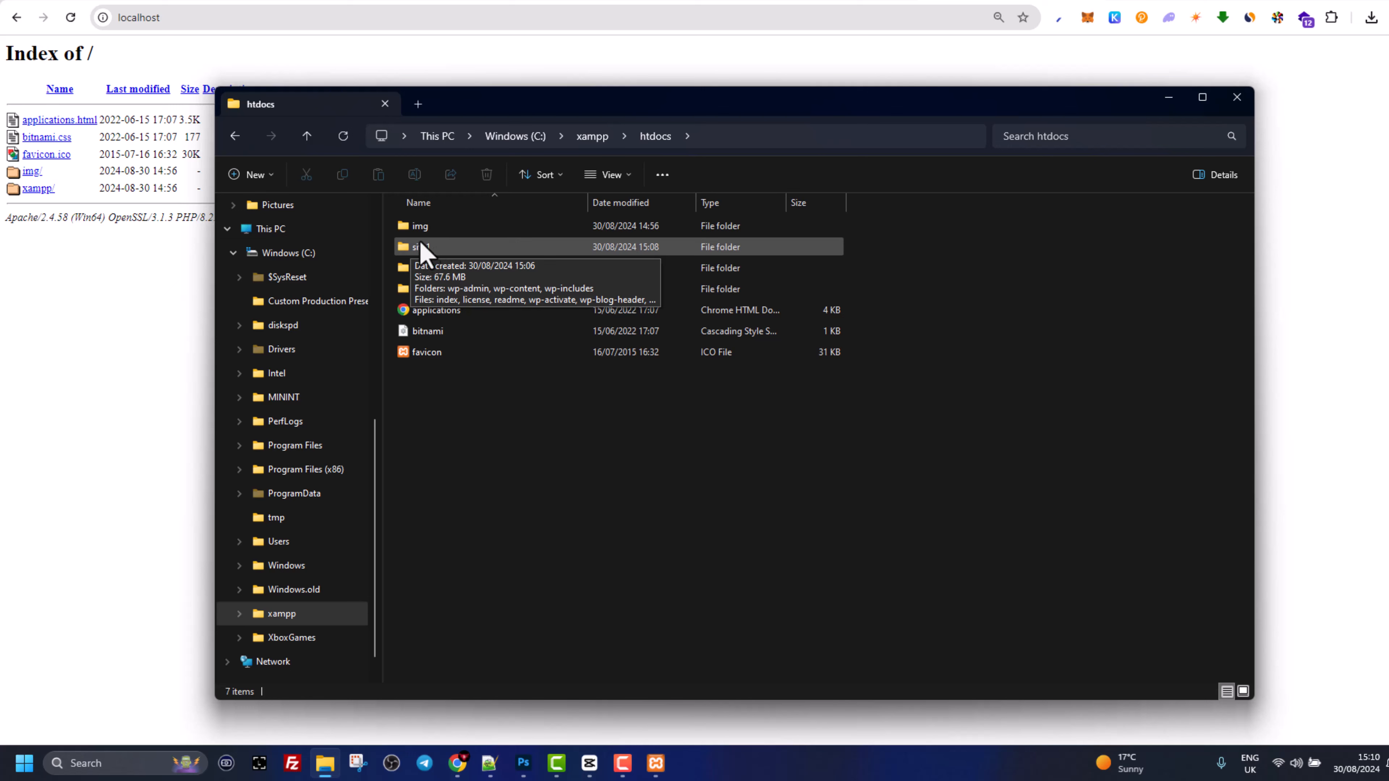
click(162, 21)
key(Return)
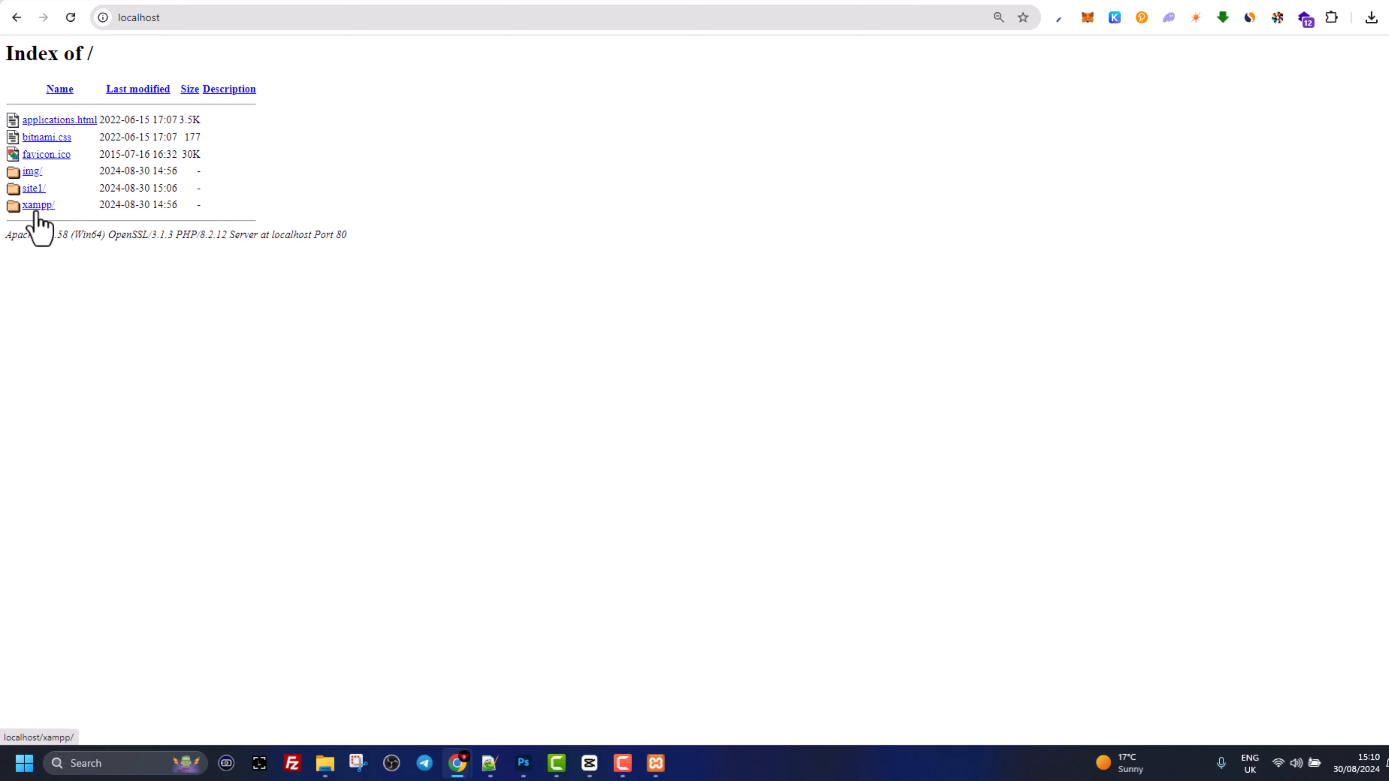
- Open the site1/ link from the zoomed-in localhost listing, then restore 100% zoom
key(ctrl+plus)
key(ctrl+plus)
key(ctrl+plus)
key(ctrl+plus)
key(ctrl+plus)
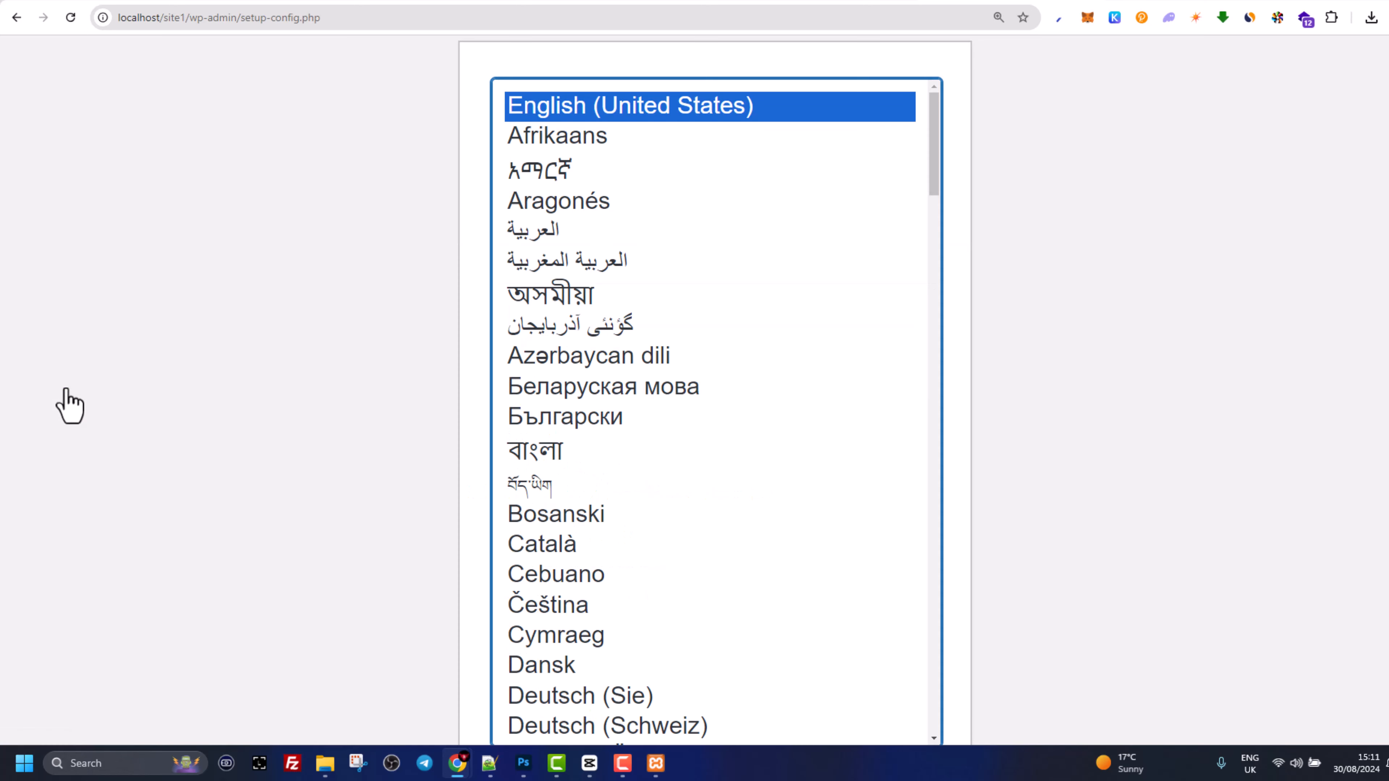
key(ctrl+minus)
key(ctrl+minus)
key(ctrl+minus)
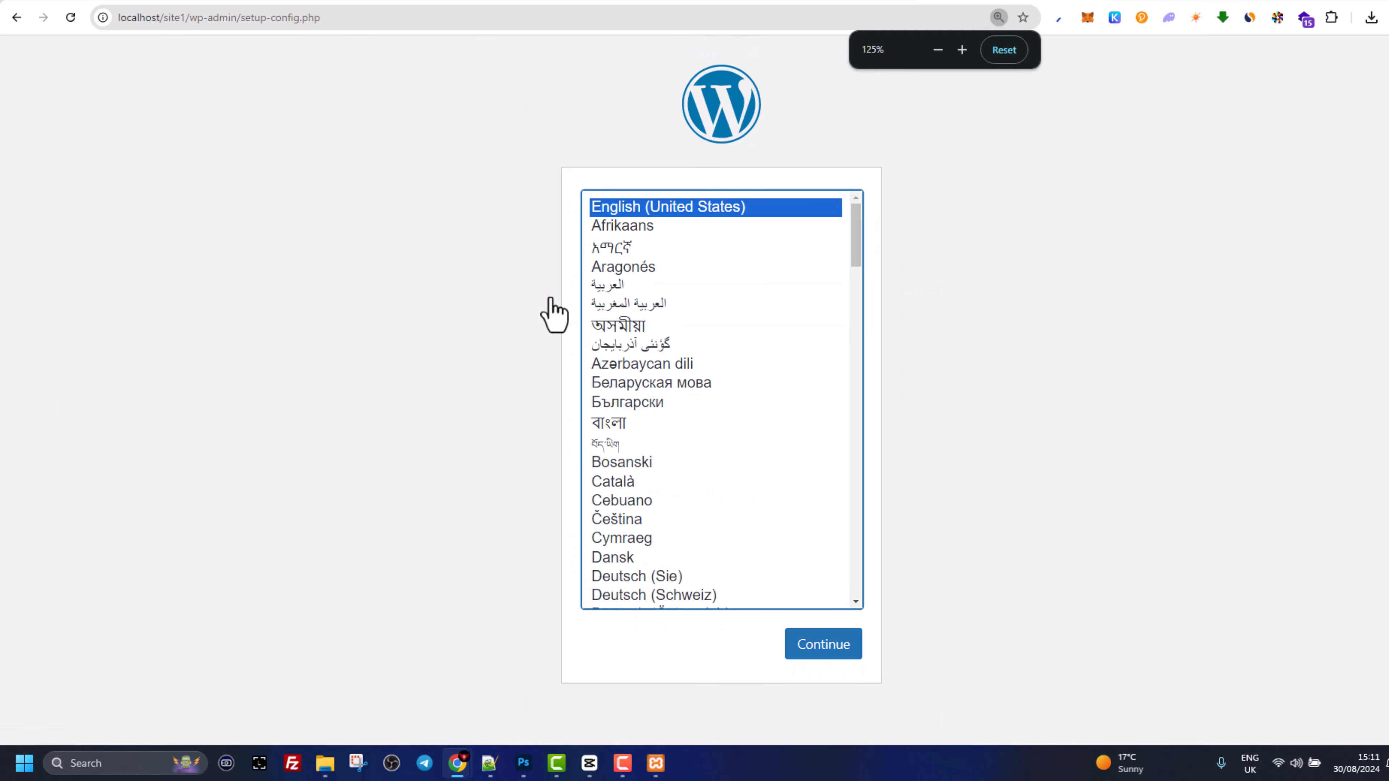
key(ctrl+minus)
key(ctrl+minus)
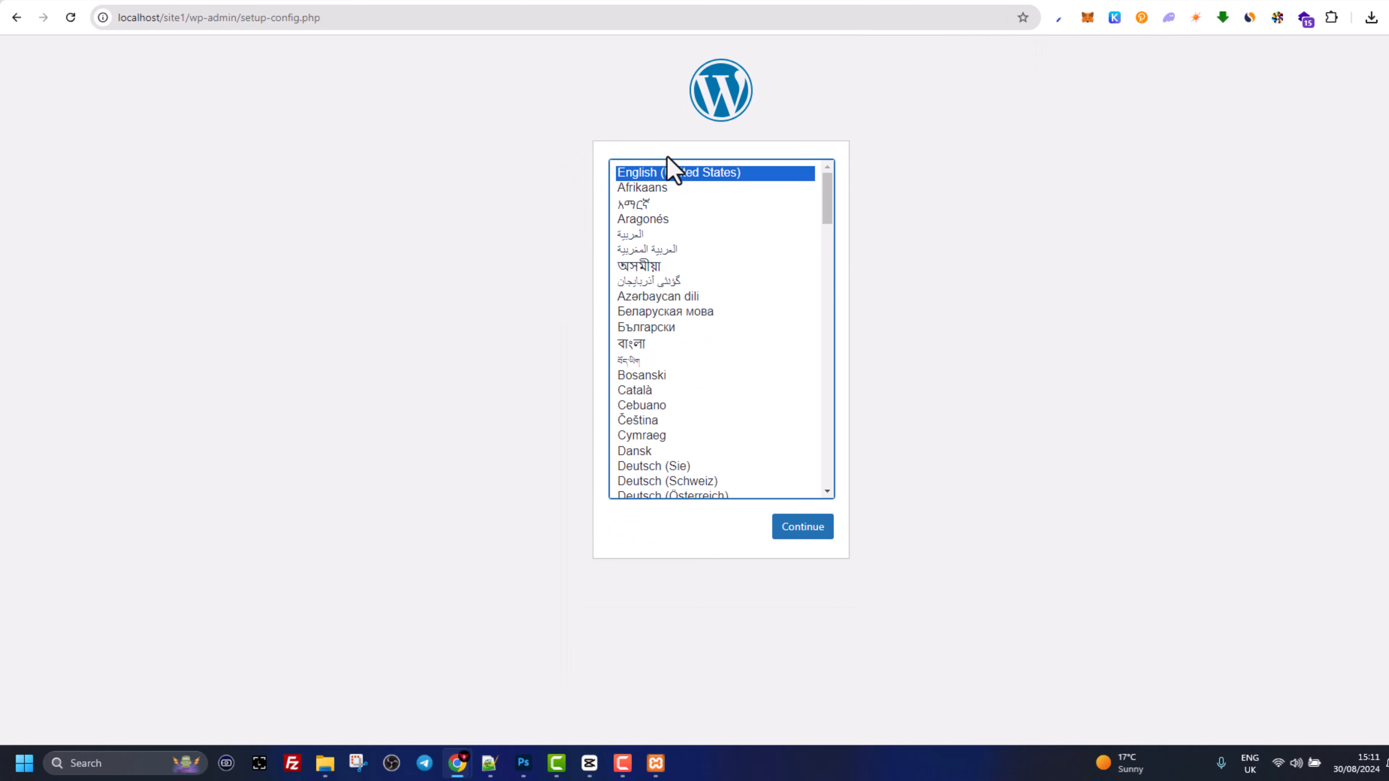
- Launch phpMyAdmin from the MySQL row's Admin button in the XAMPP Control Panel
click(656, 763)
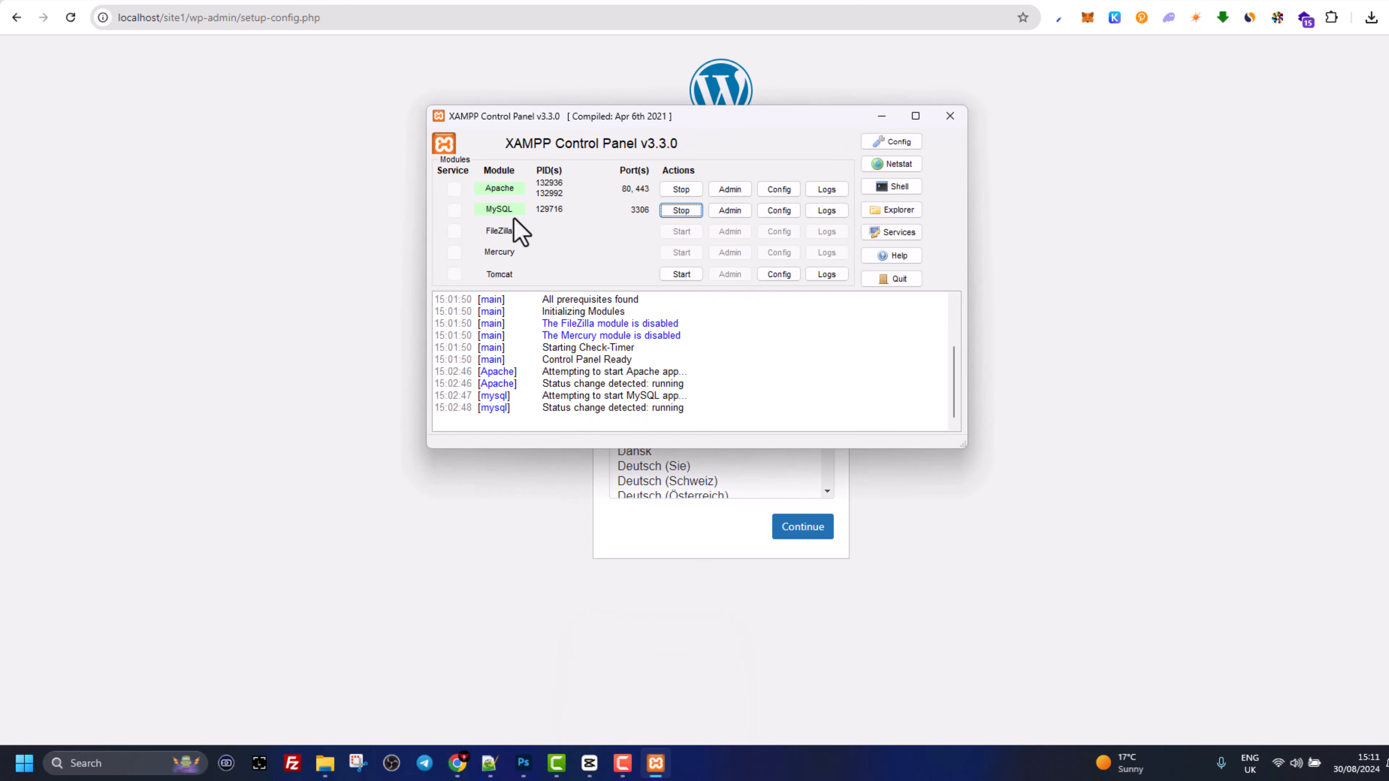
click(732, 213)
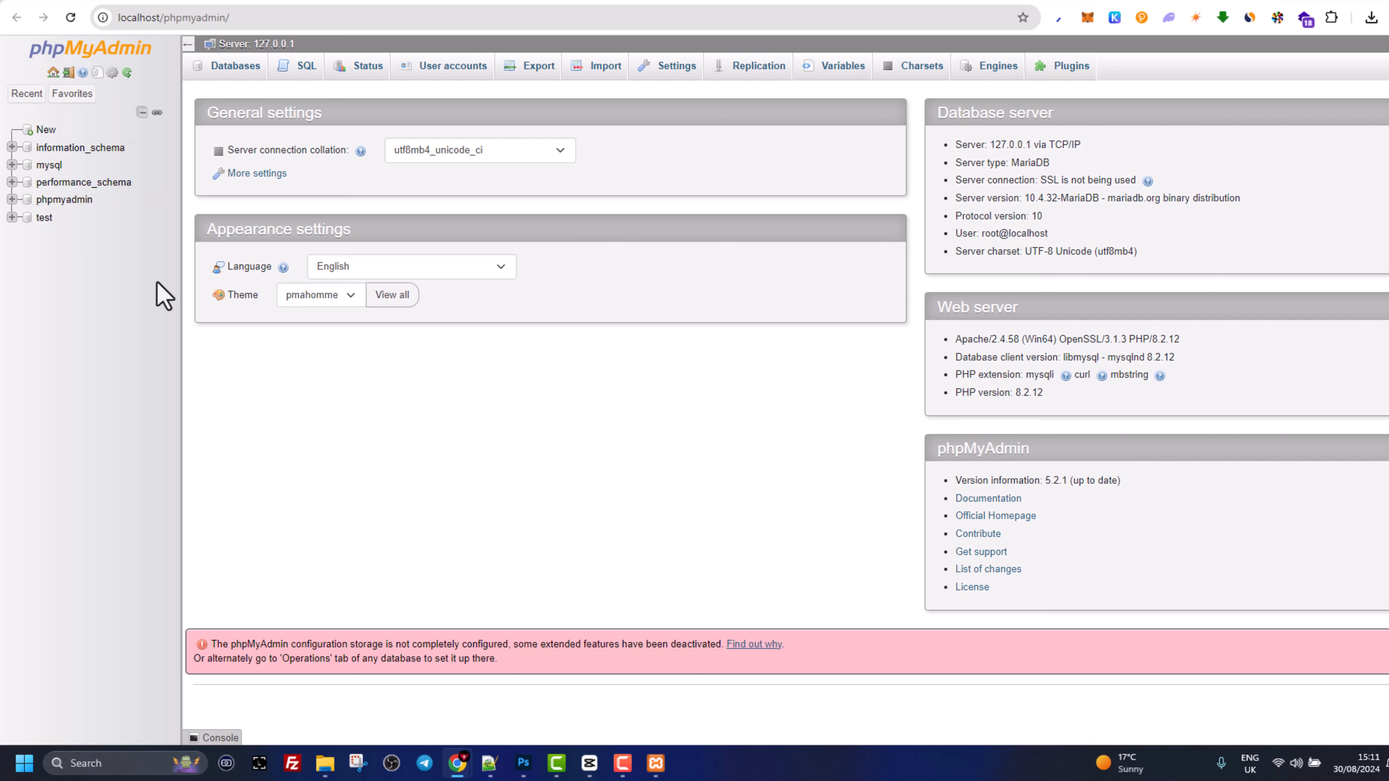
- On the Databases tab, enter site1_db as the new database name
click(236, 77)
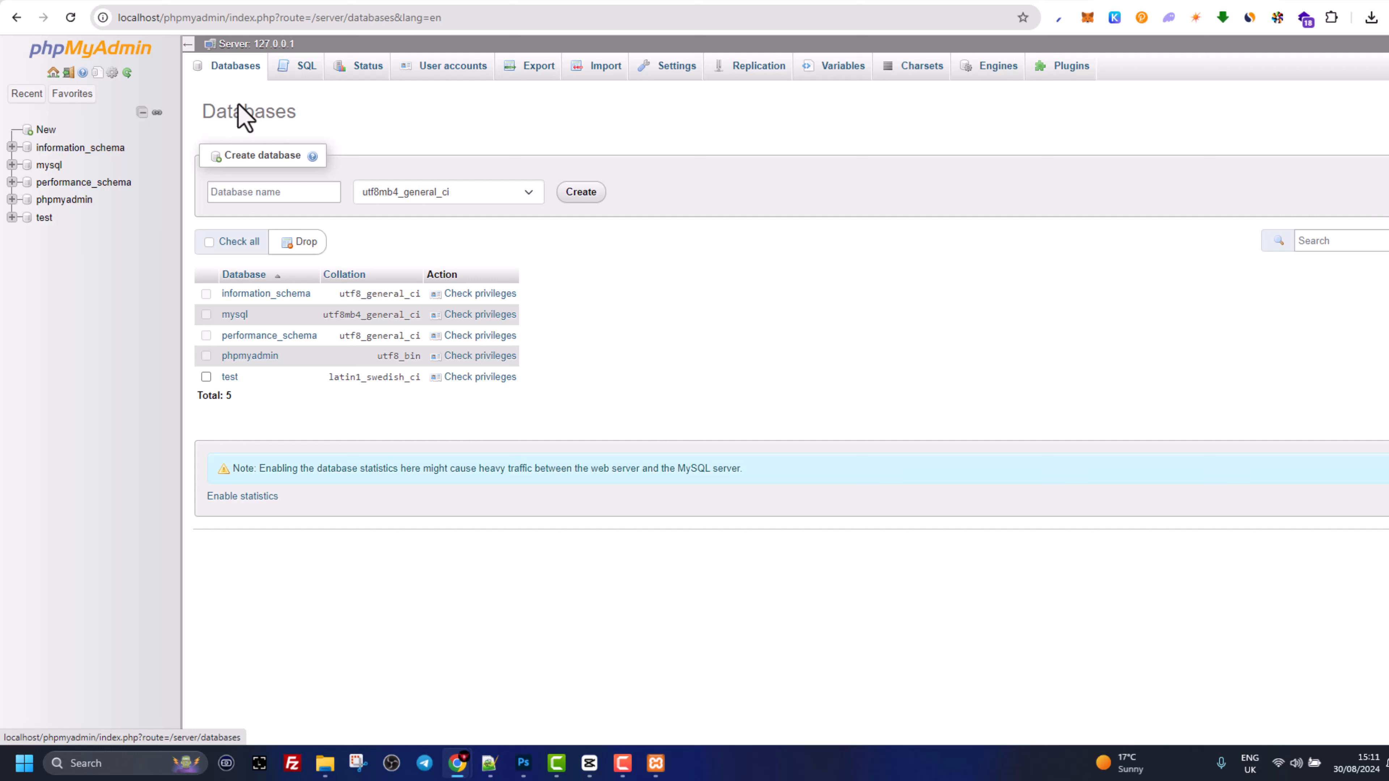
click(253, 196)
click(239, 192)
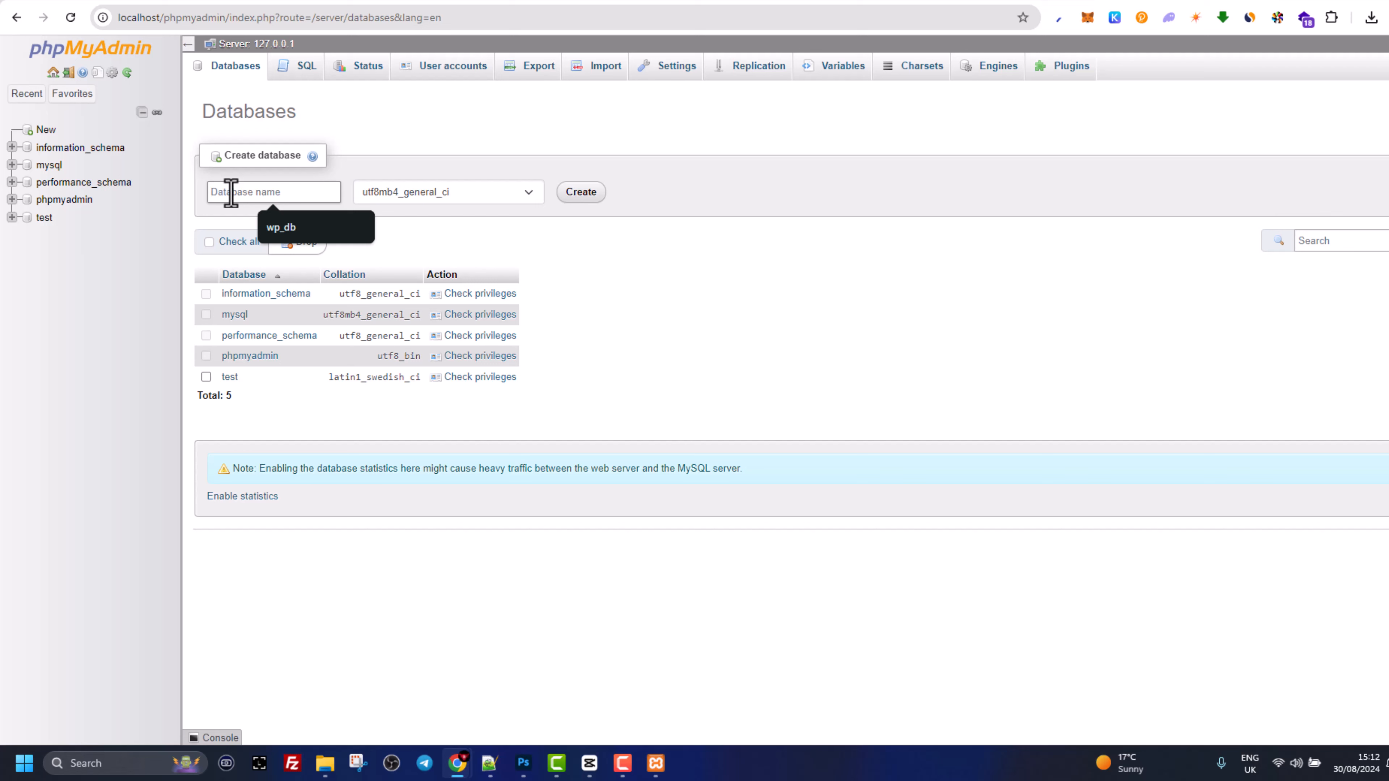
text(site1_d)
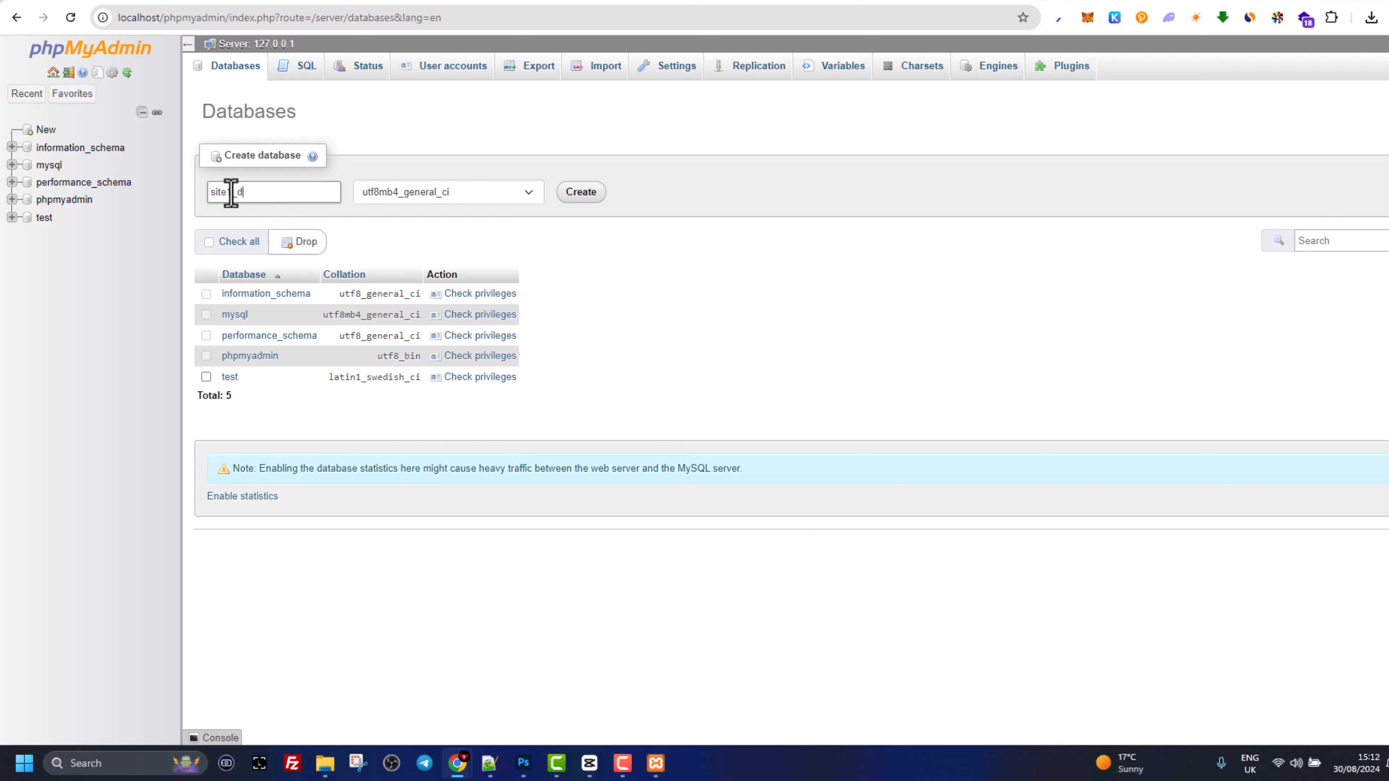
text(b)
drag(253, 192, 205, 194)
- Create site1_db, open it in the left tree, and switch back to the WordPress setup tab
click(581, 196)
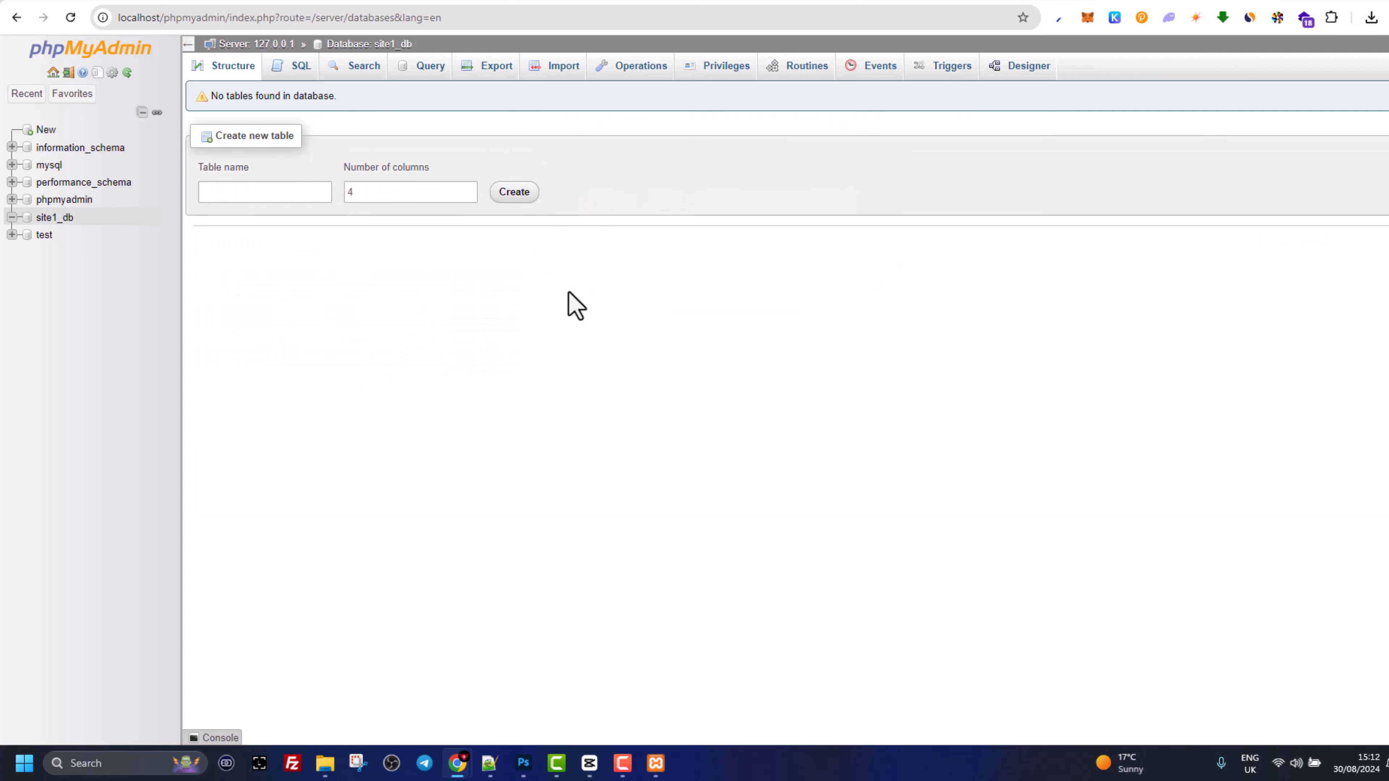
click(42, 223)
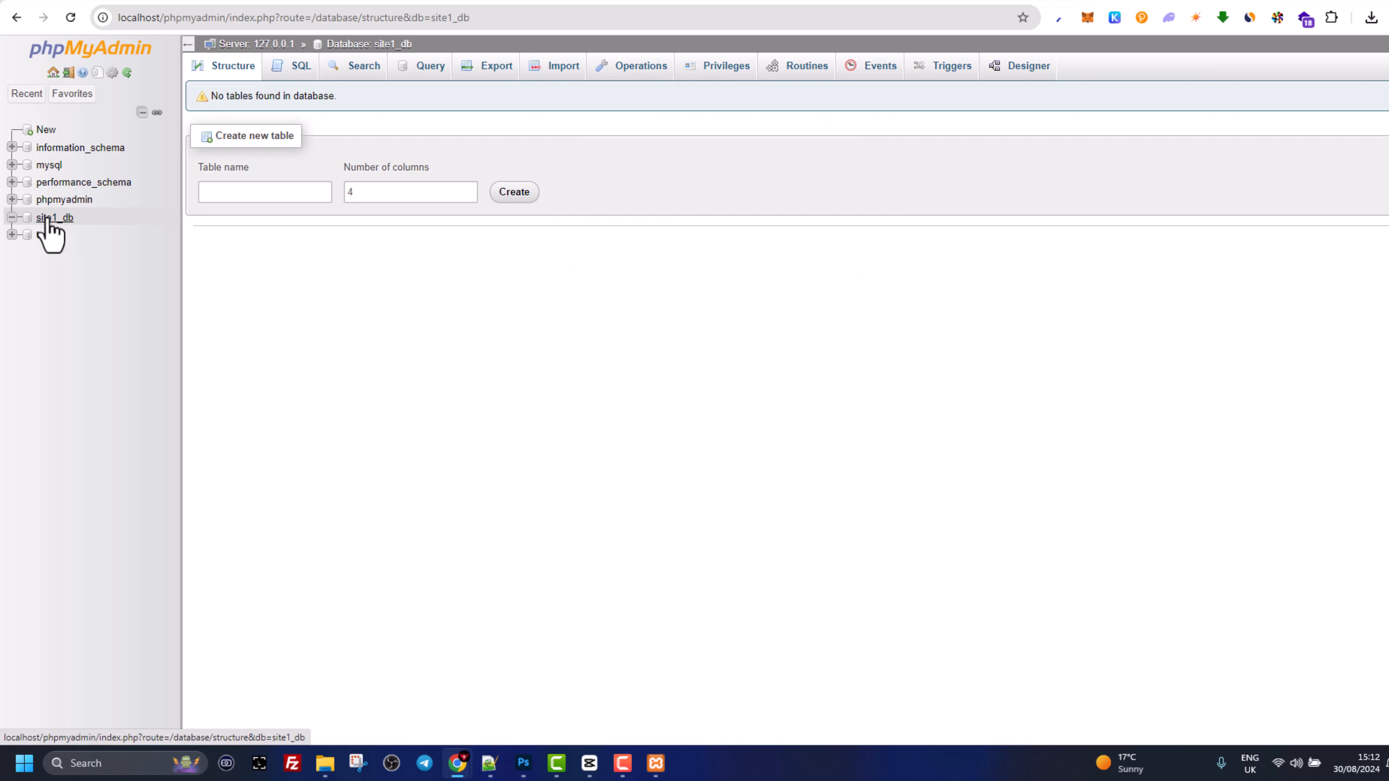
click(52, 219)
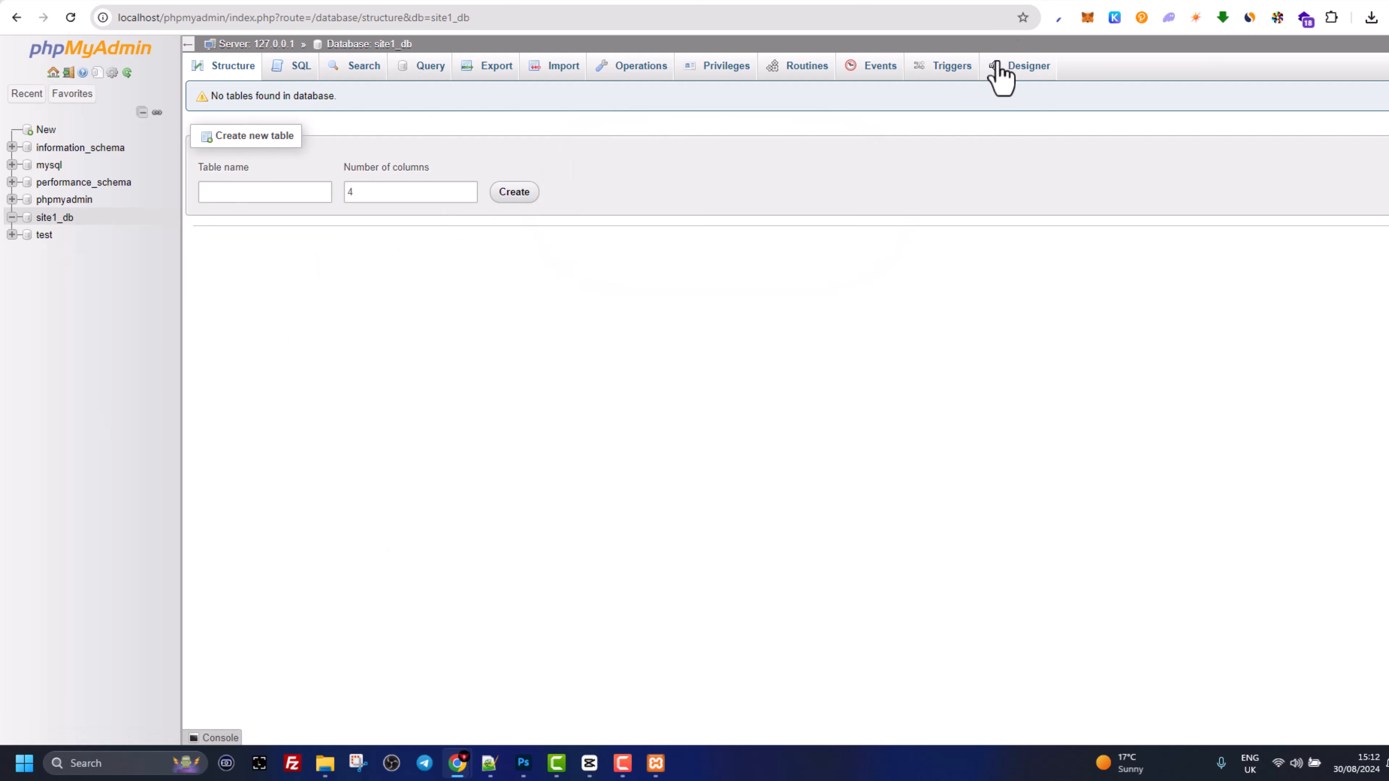
click(990, 0)
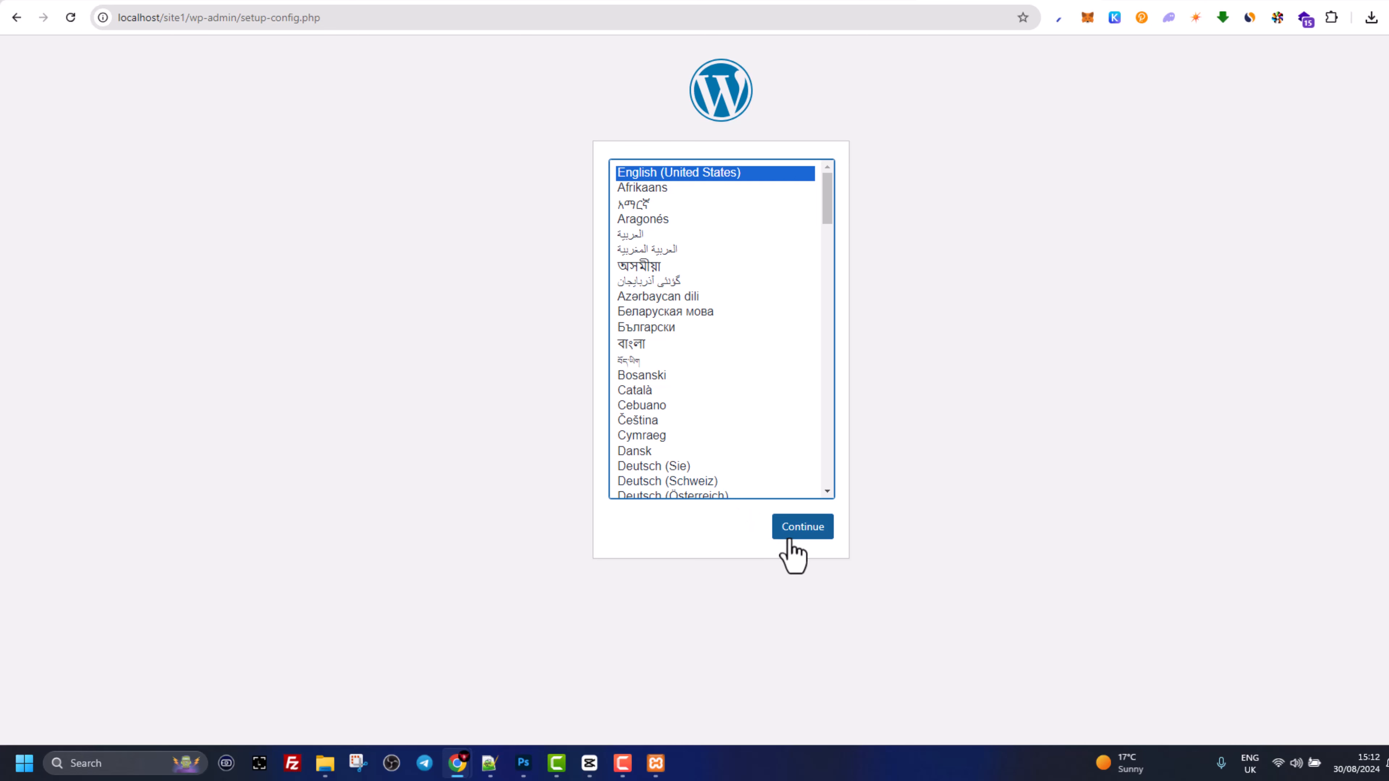
- Continue past the WordPress welcome page in English and begin the database details form
click(799, 530)
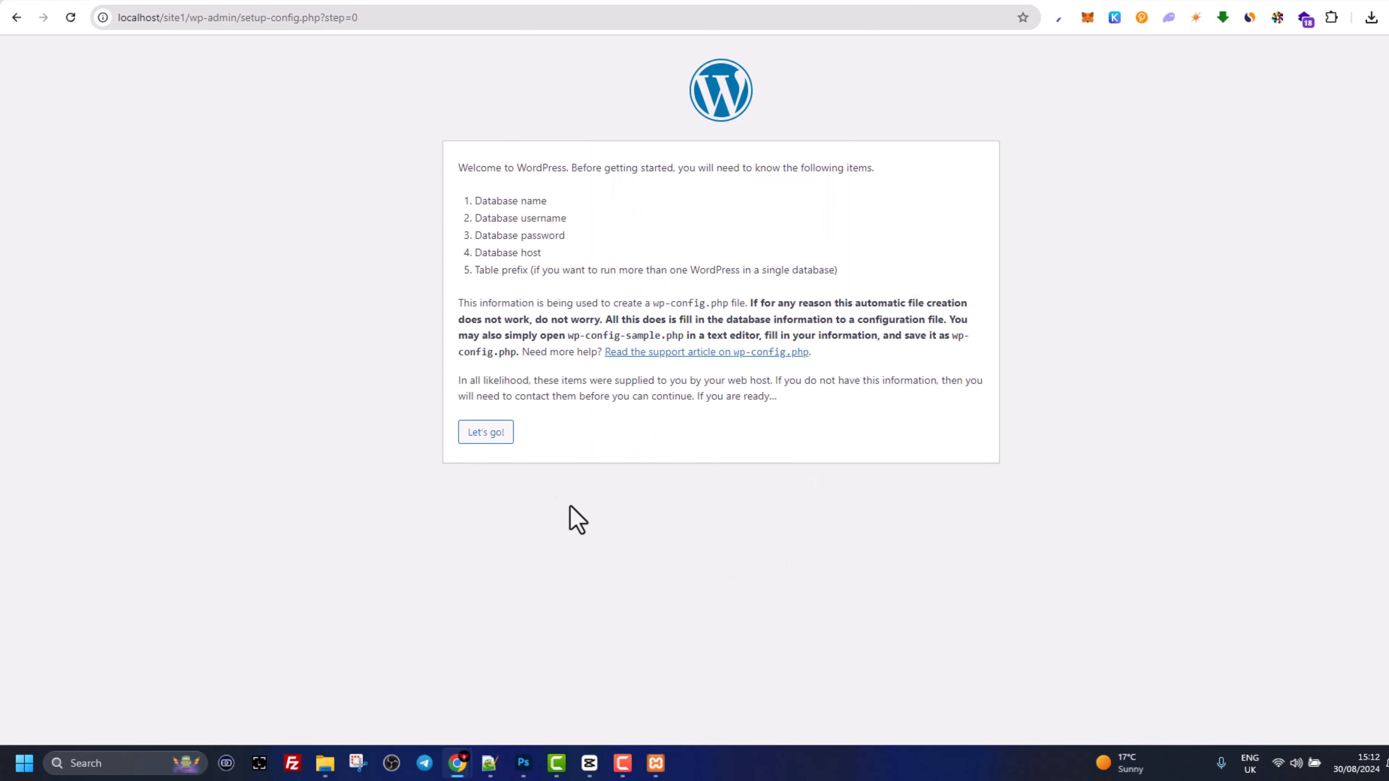
drag(483, 203, 614, 232)
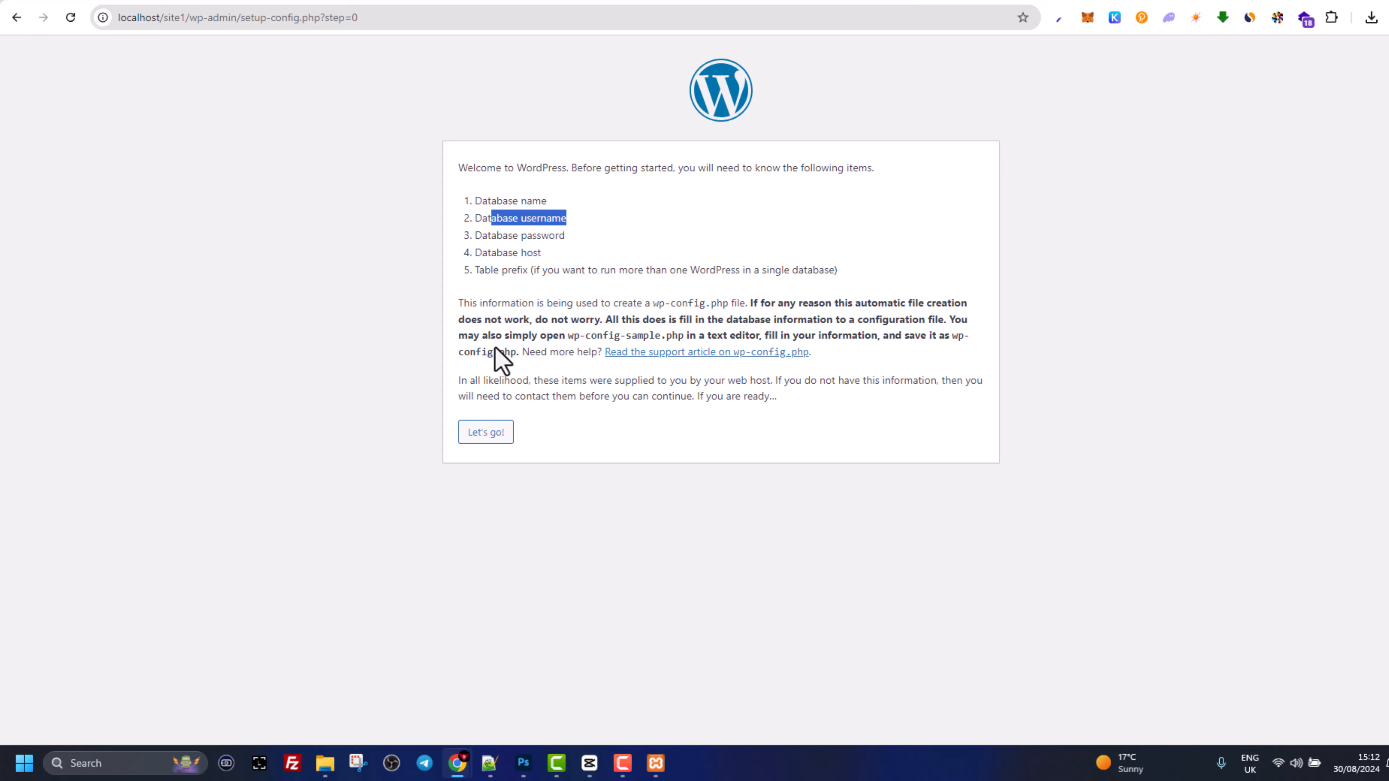
drag(475, 236, 611, 232)
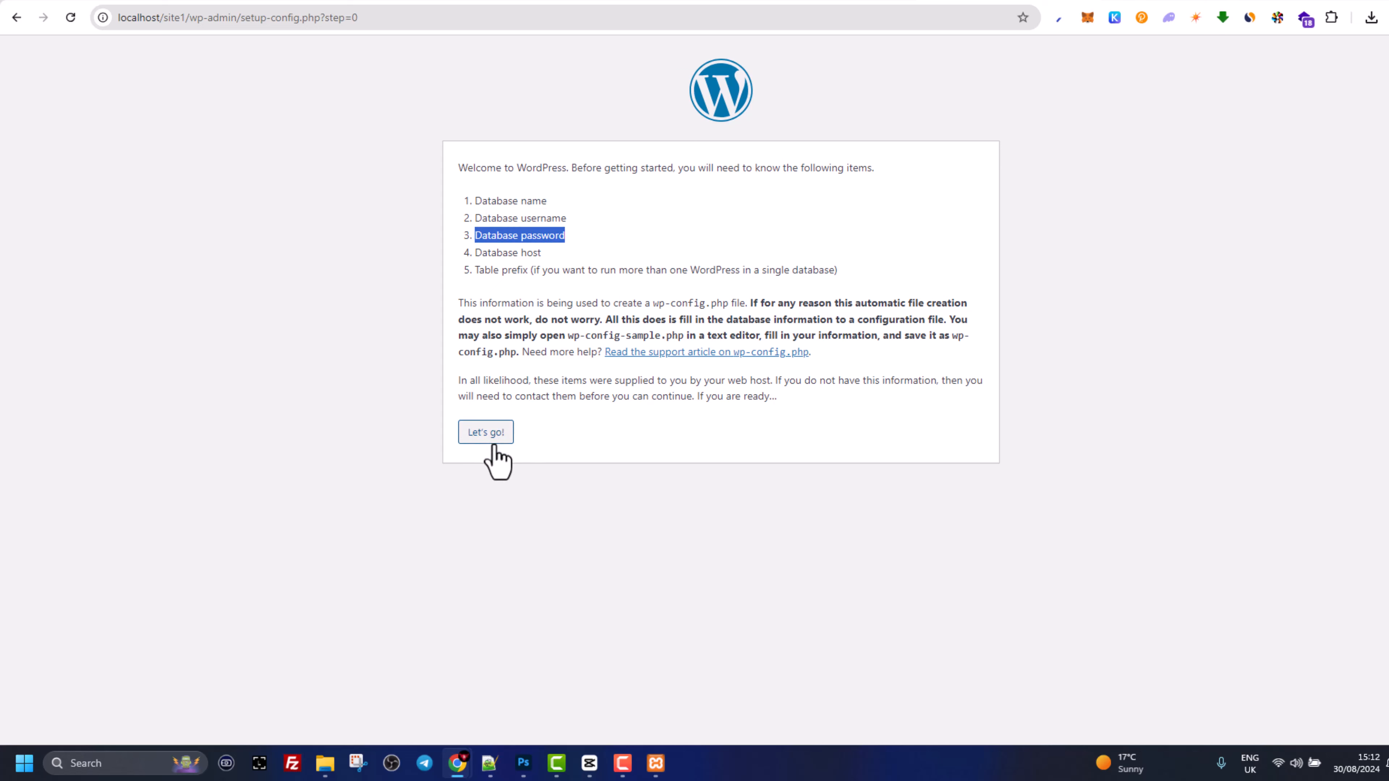
click(485, 433)
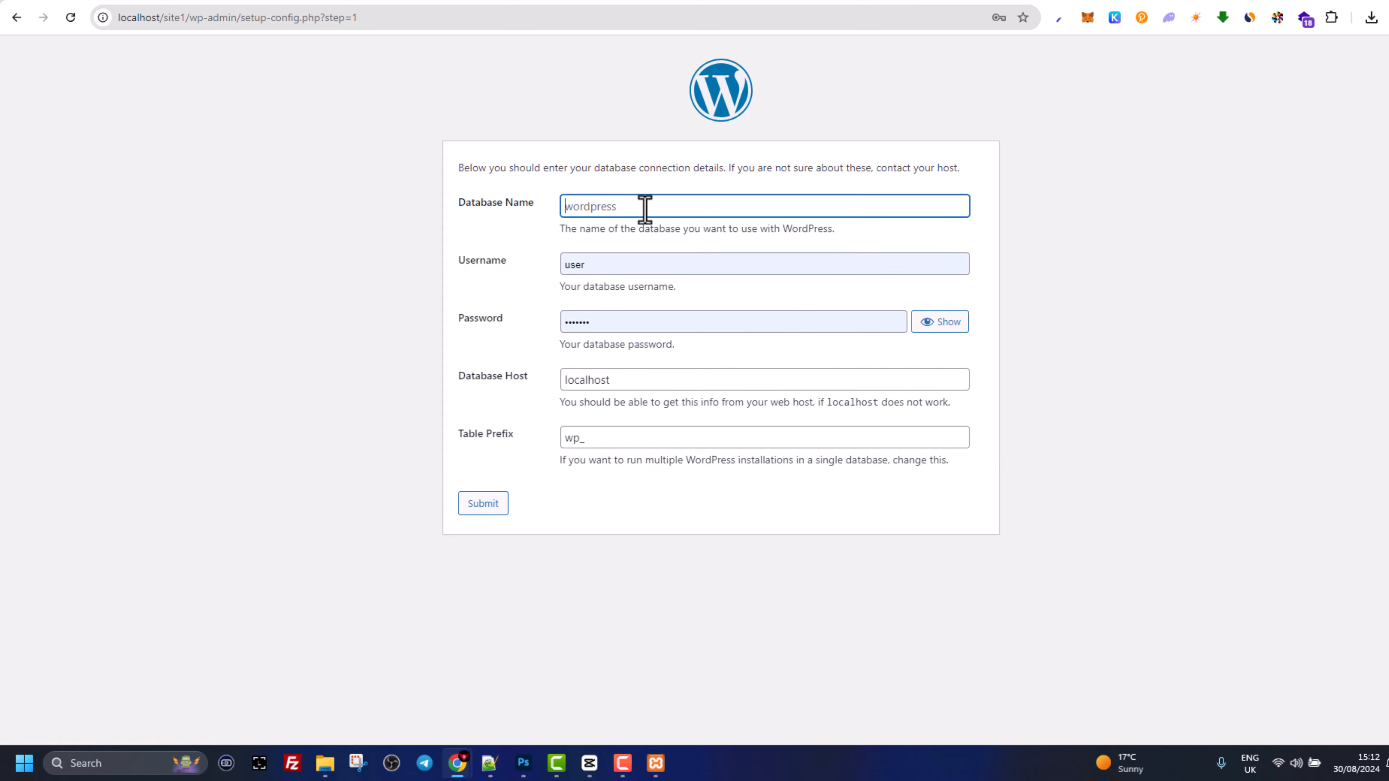
- Submit database name site1_db, username root, an empty password and host localhost
text(site1_db)
key(Tab)
key(BackSpace)
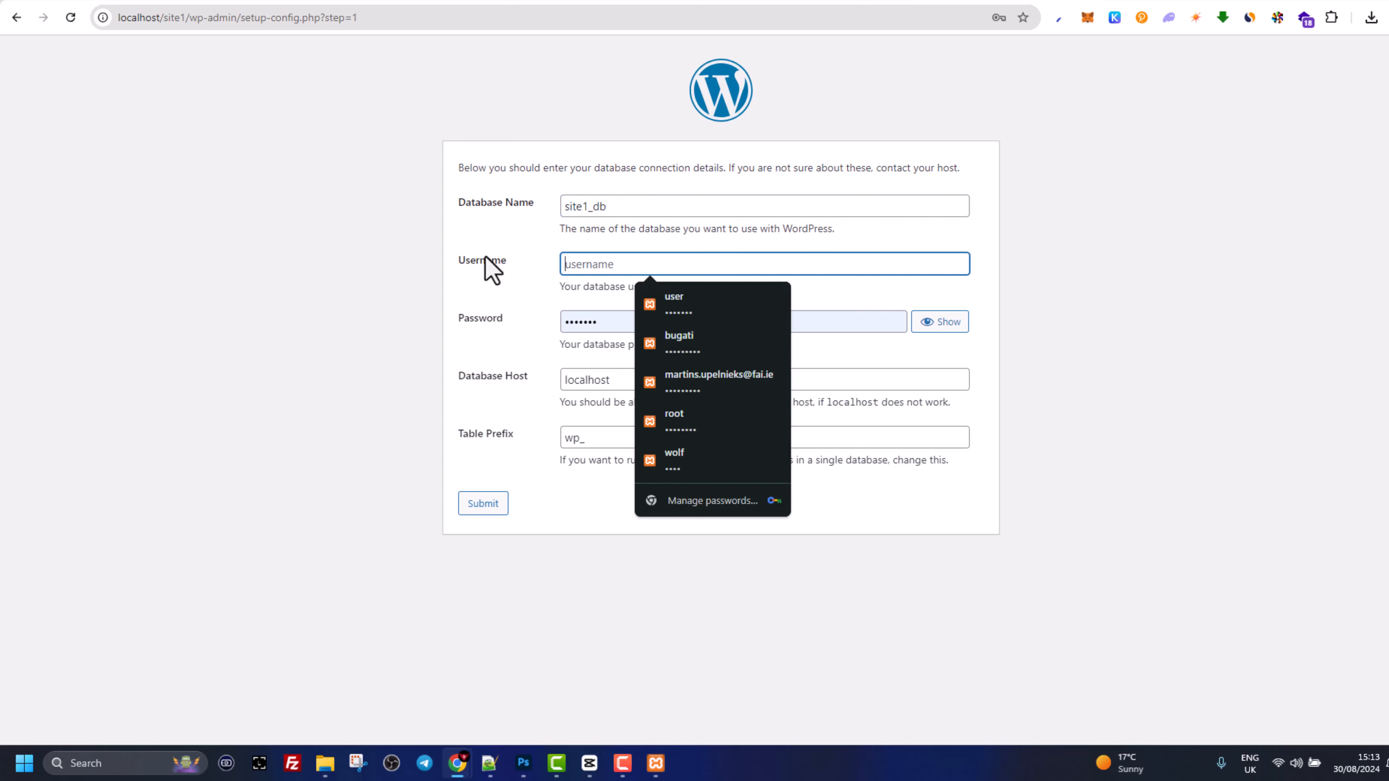
text(root)
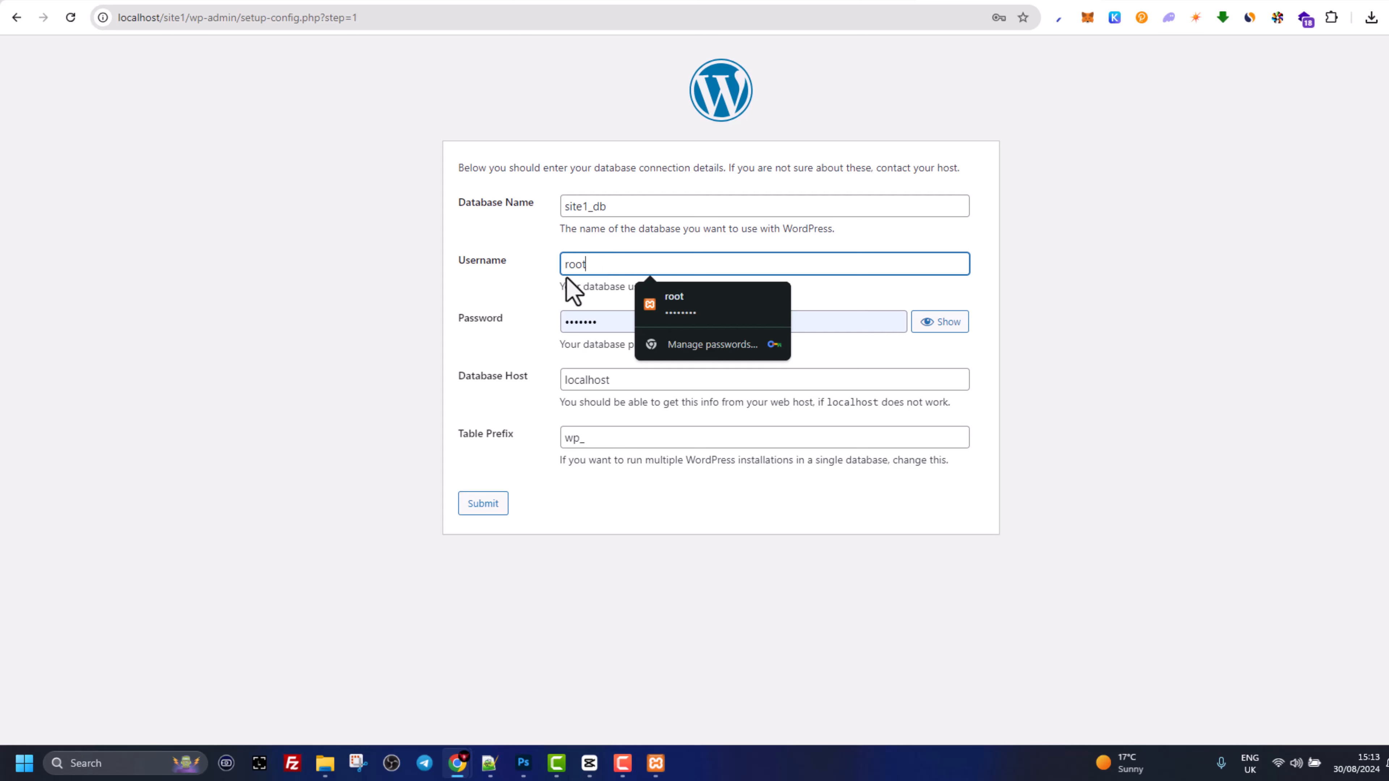
click(533, 282)
drag(604, 320, 552, 321)
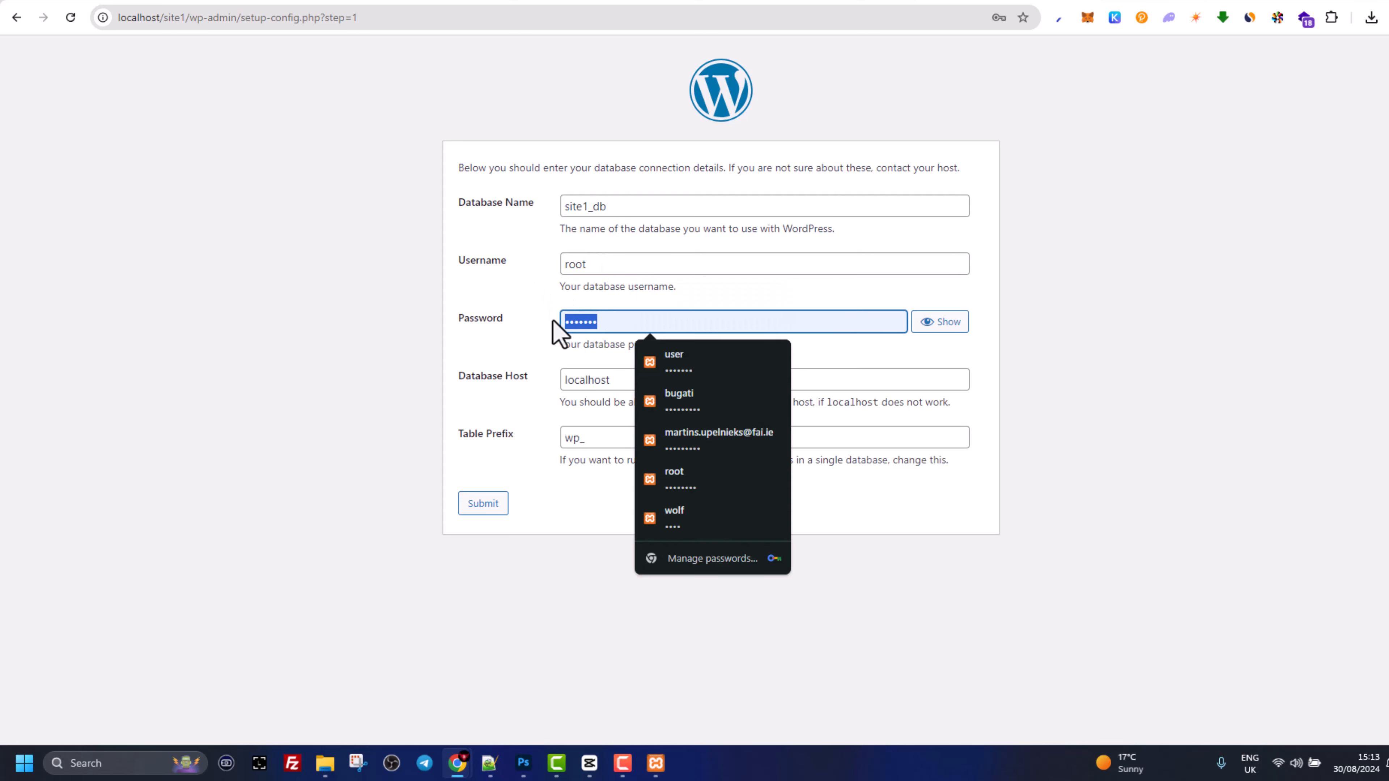
key(BackSpace)
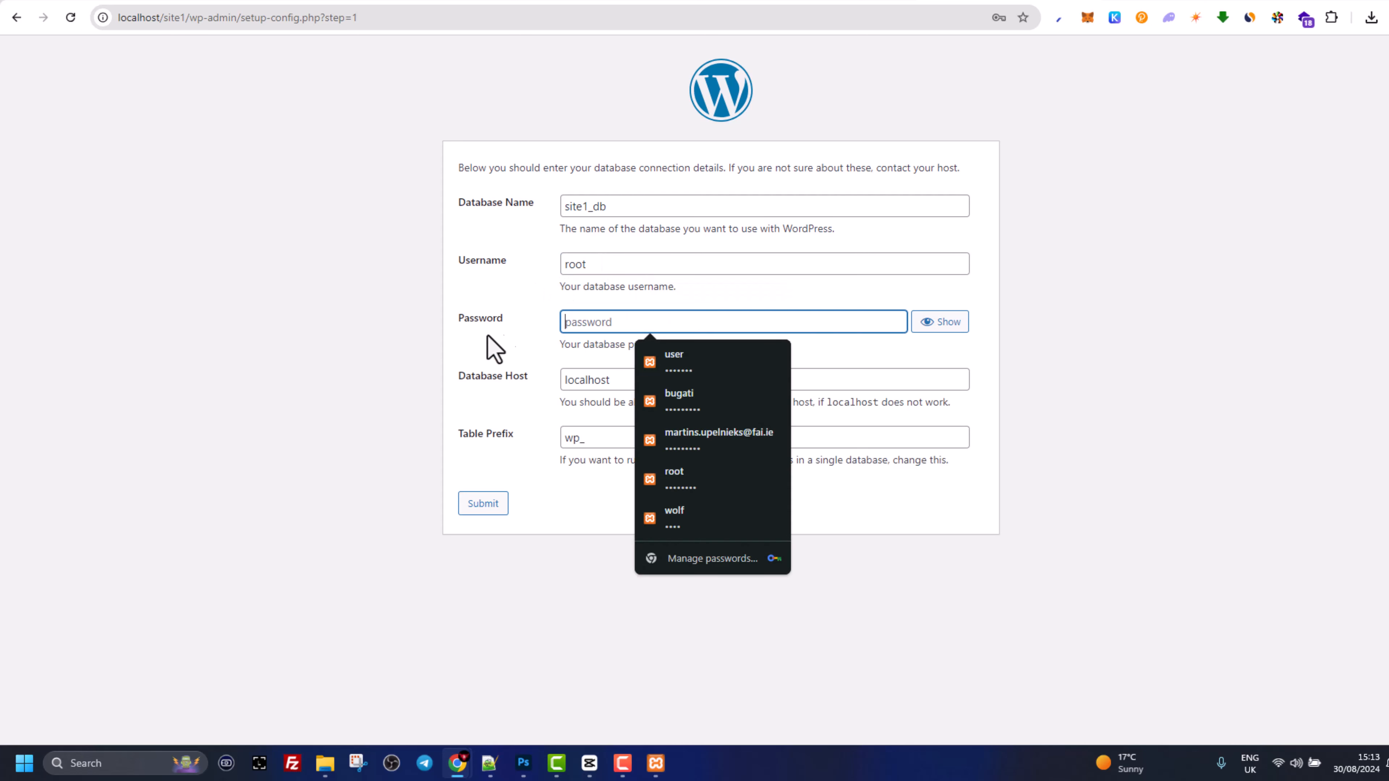
drag(563, 383, 630, 379)
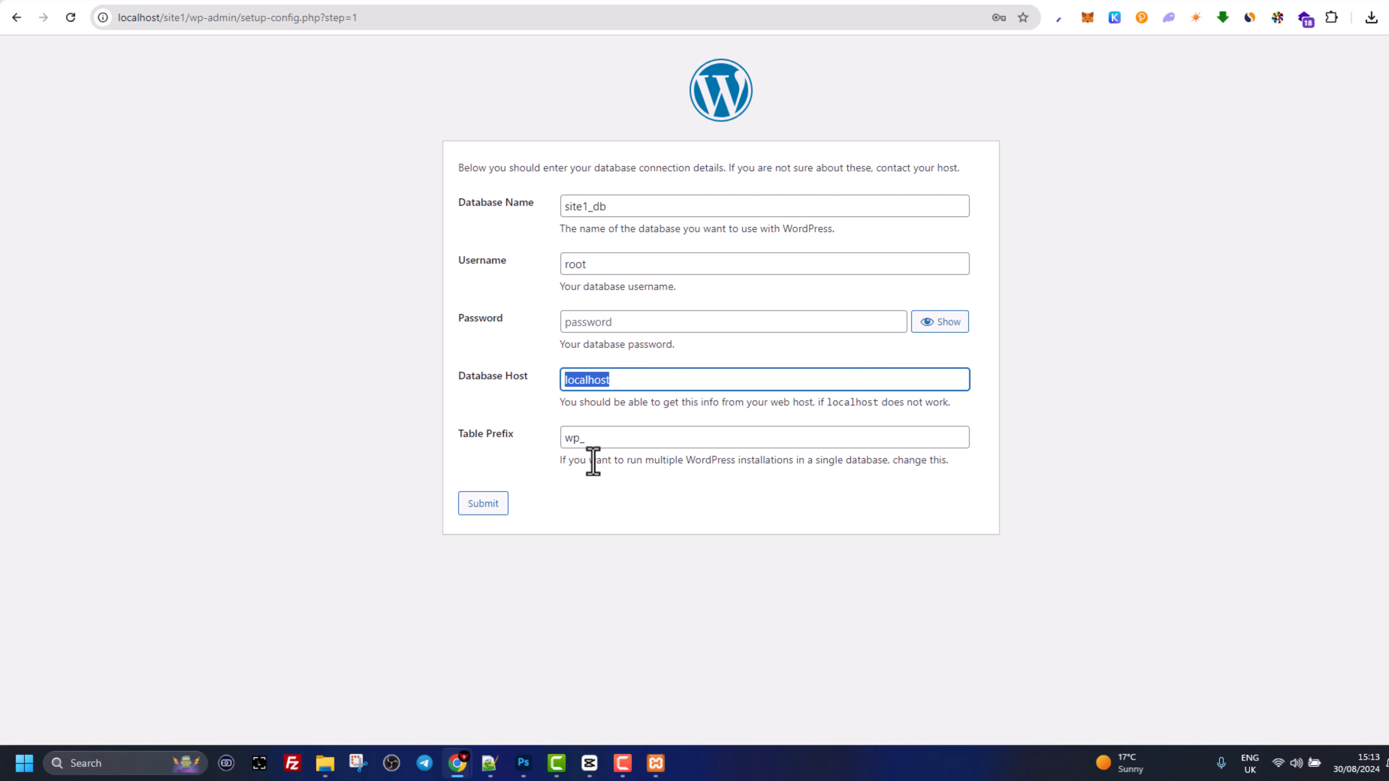
click(495, 510)
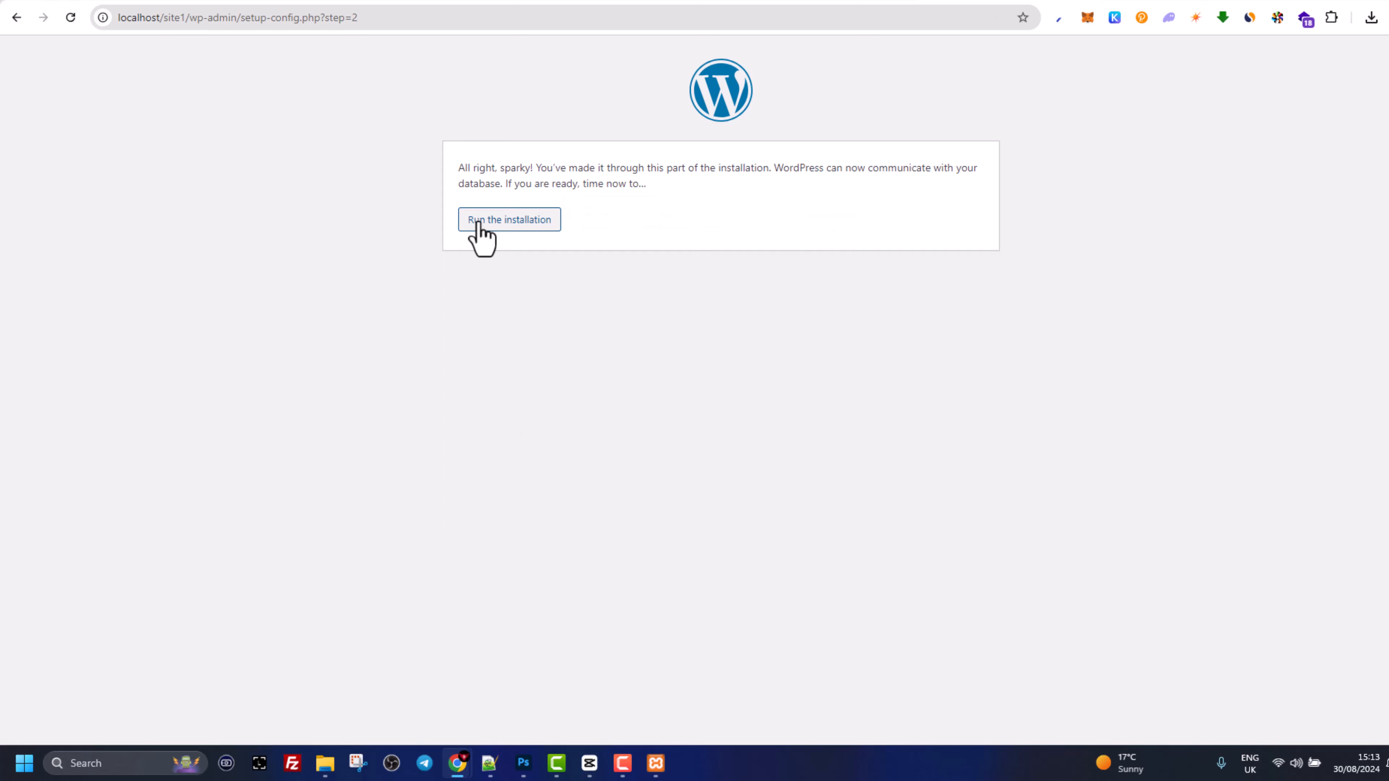
- Run the installation, enter site1 as the site title, and fill in the admin username
click(481, 221)
click(599, 342)
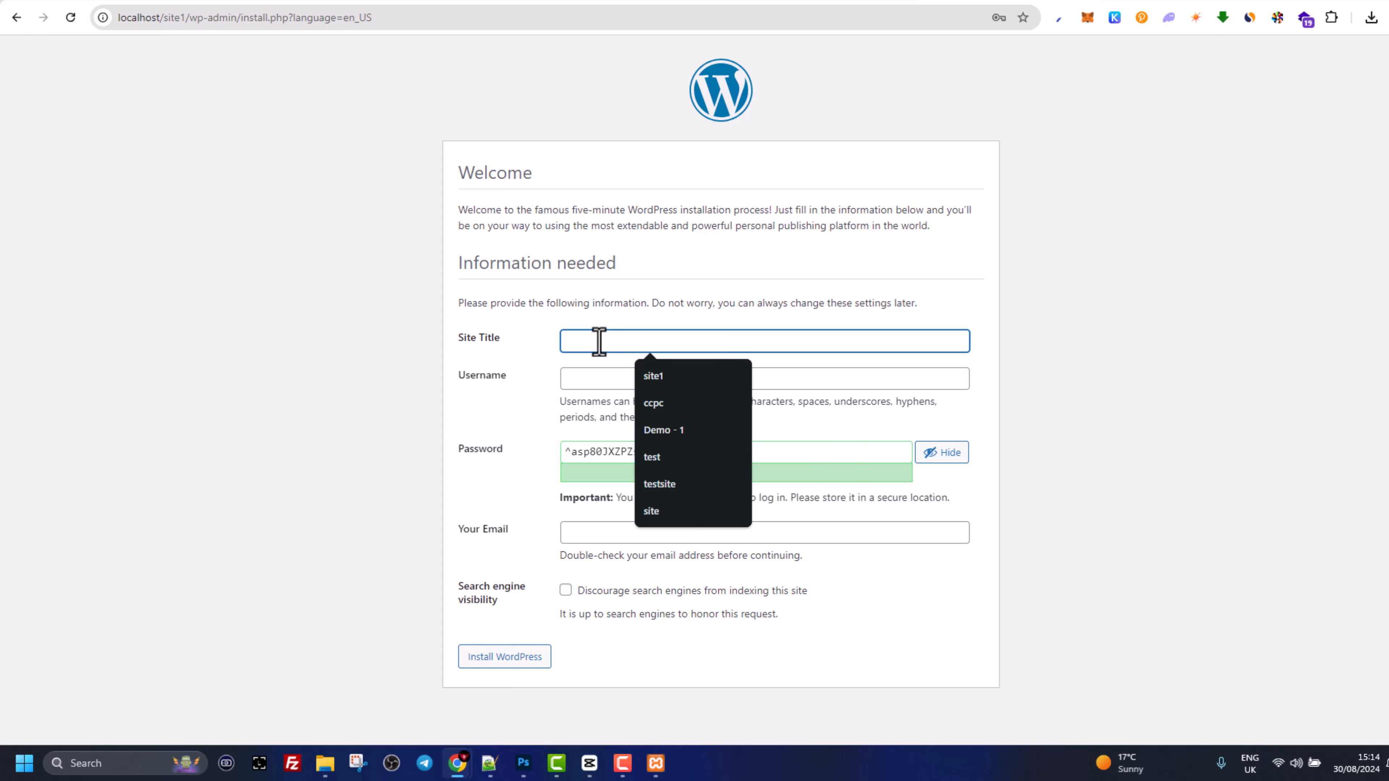
text(site1)
click(607, 372)
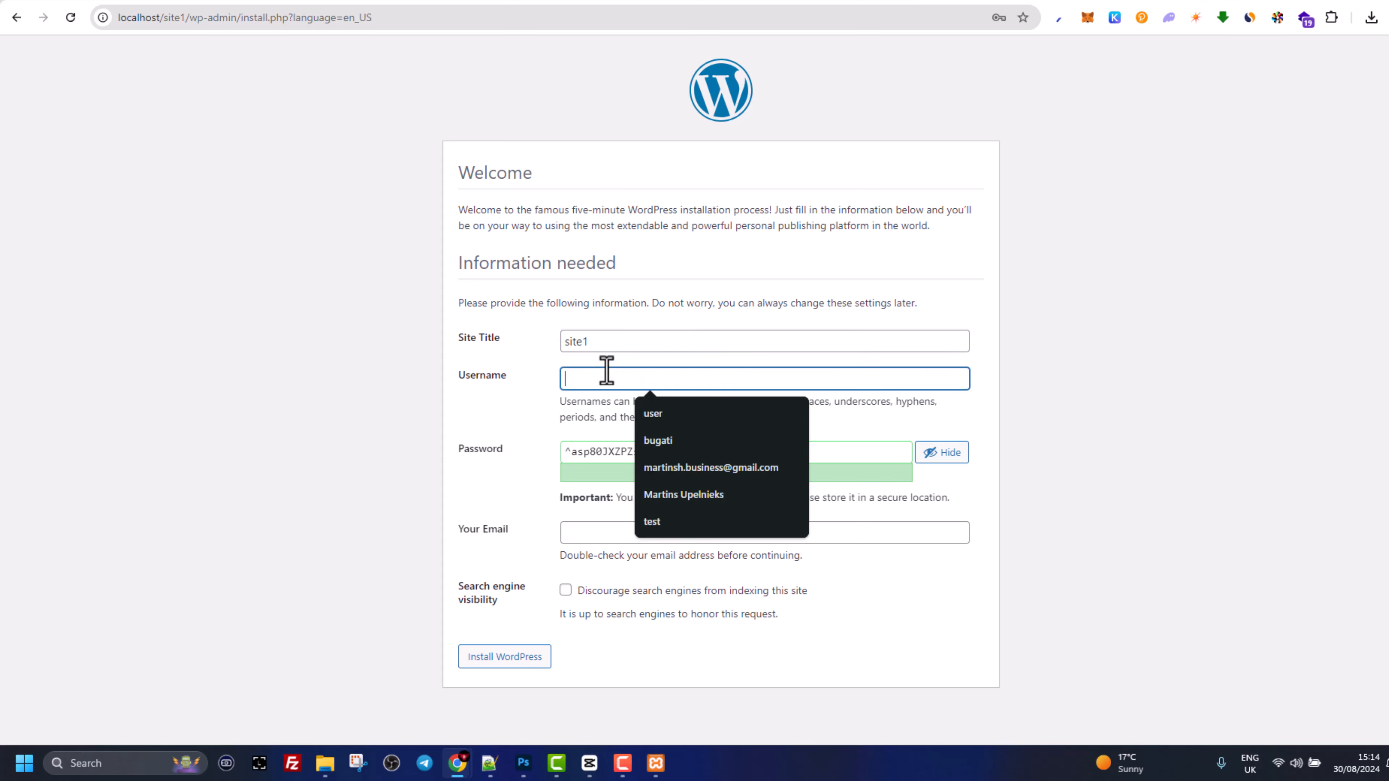
drag(607, 379, 533, 382)
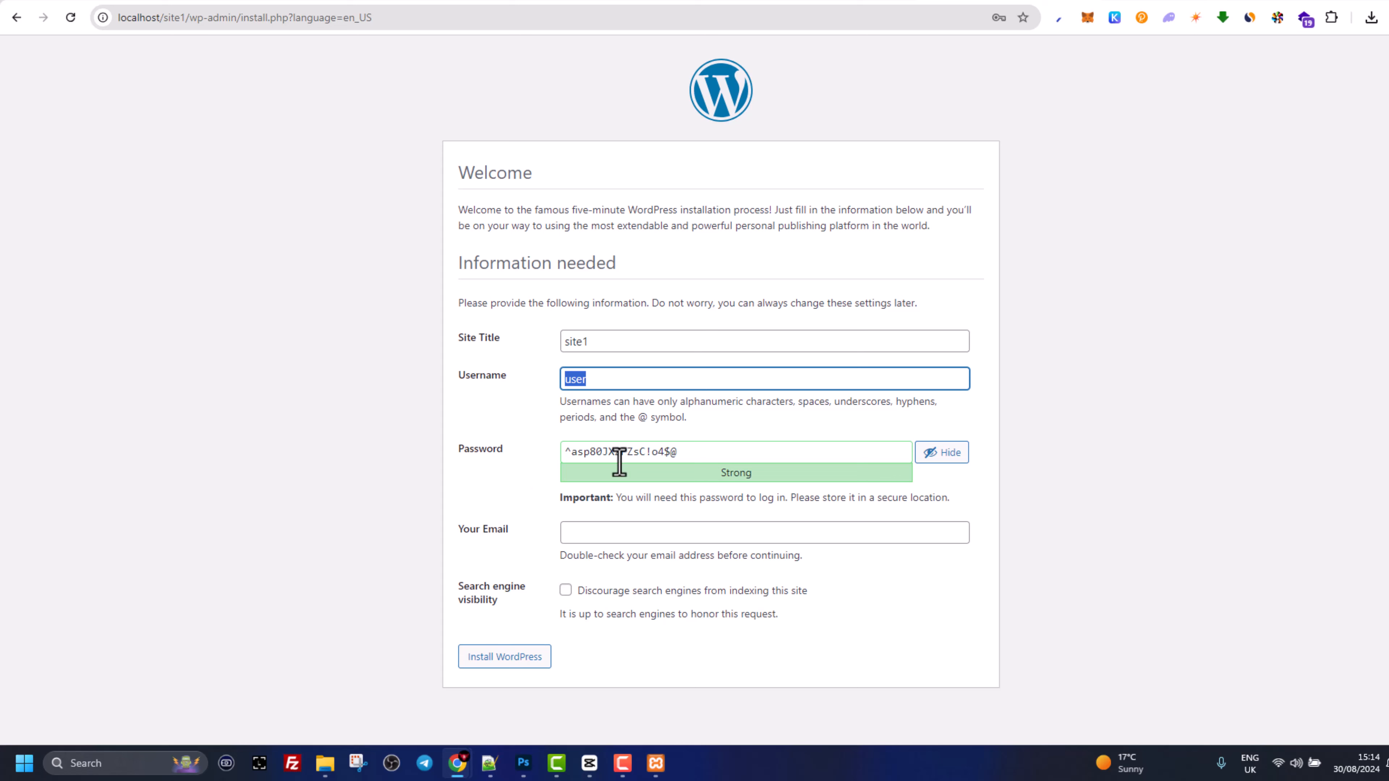
- Replace the generated admin password with a weak one and confirm its use
drag(707, 451, 567, 452)
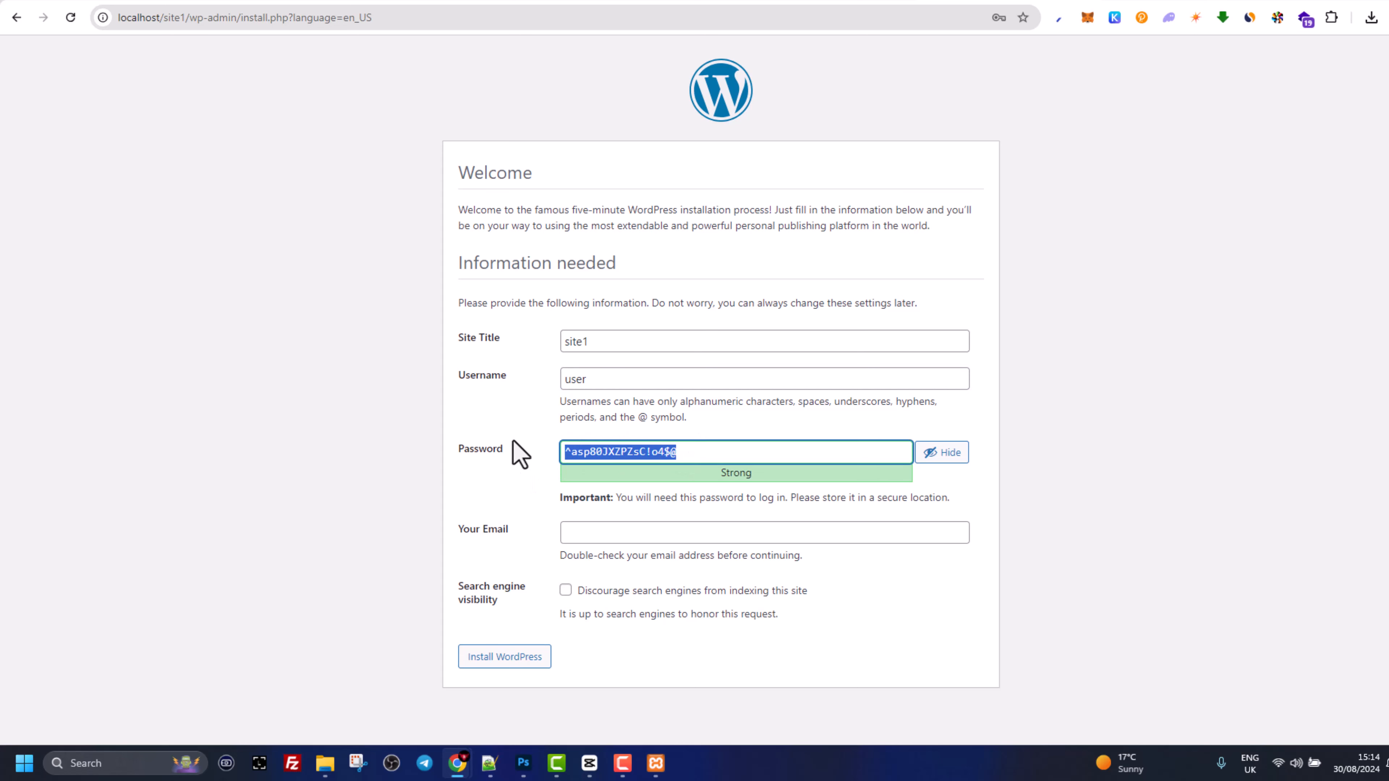
text(user)
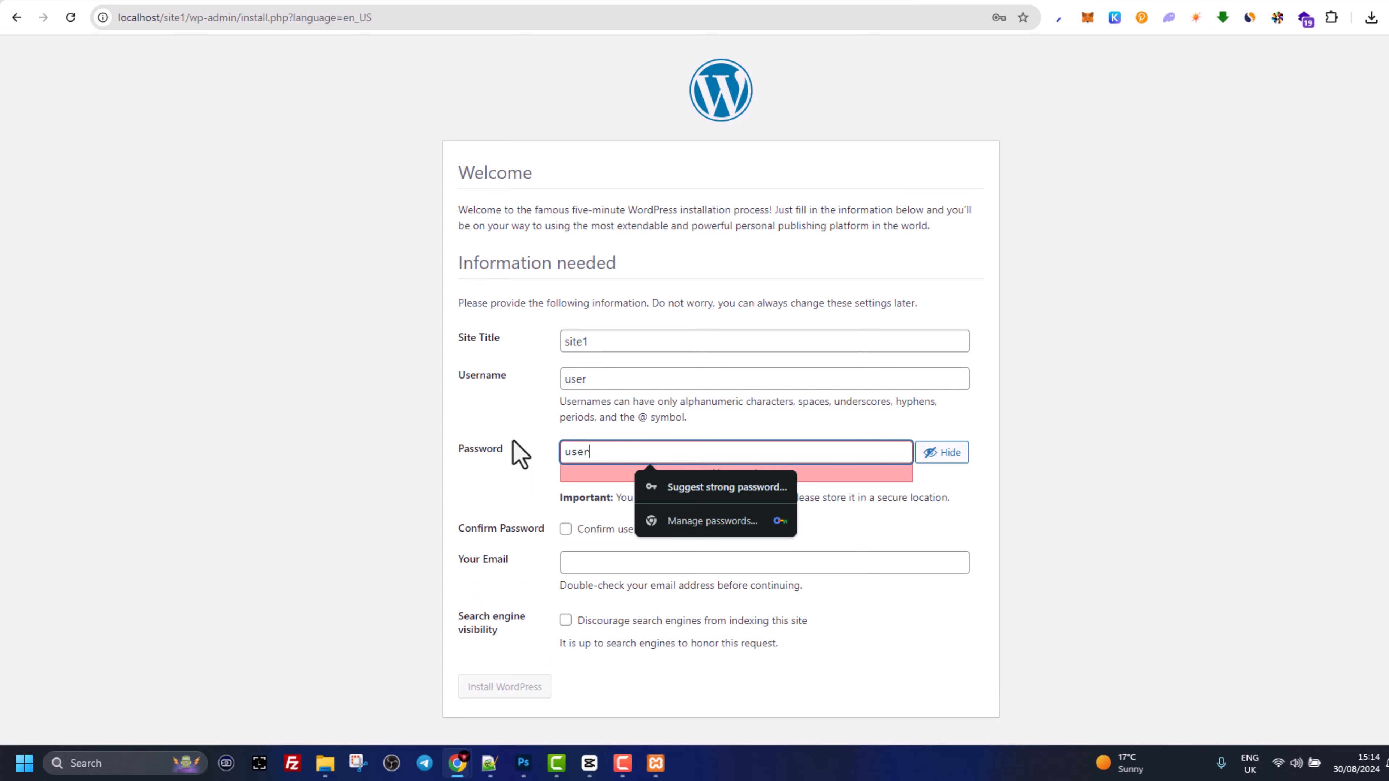
text(123)
click(506, 491)
drag(558, 511, 548, 531)
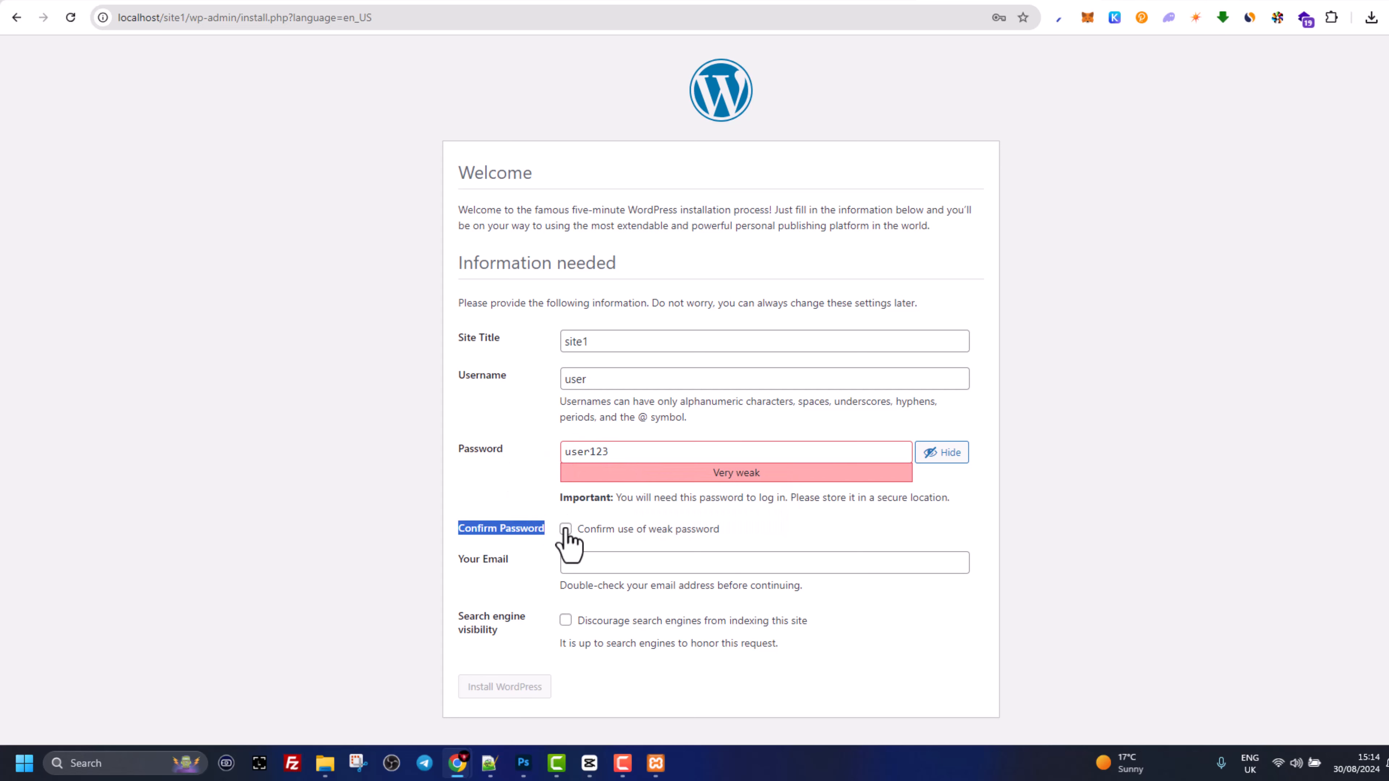
click(566, 530)
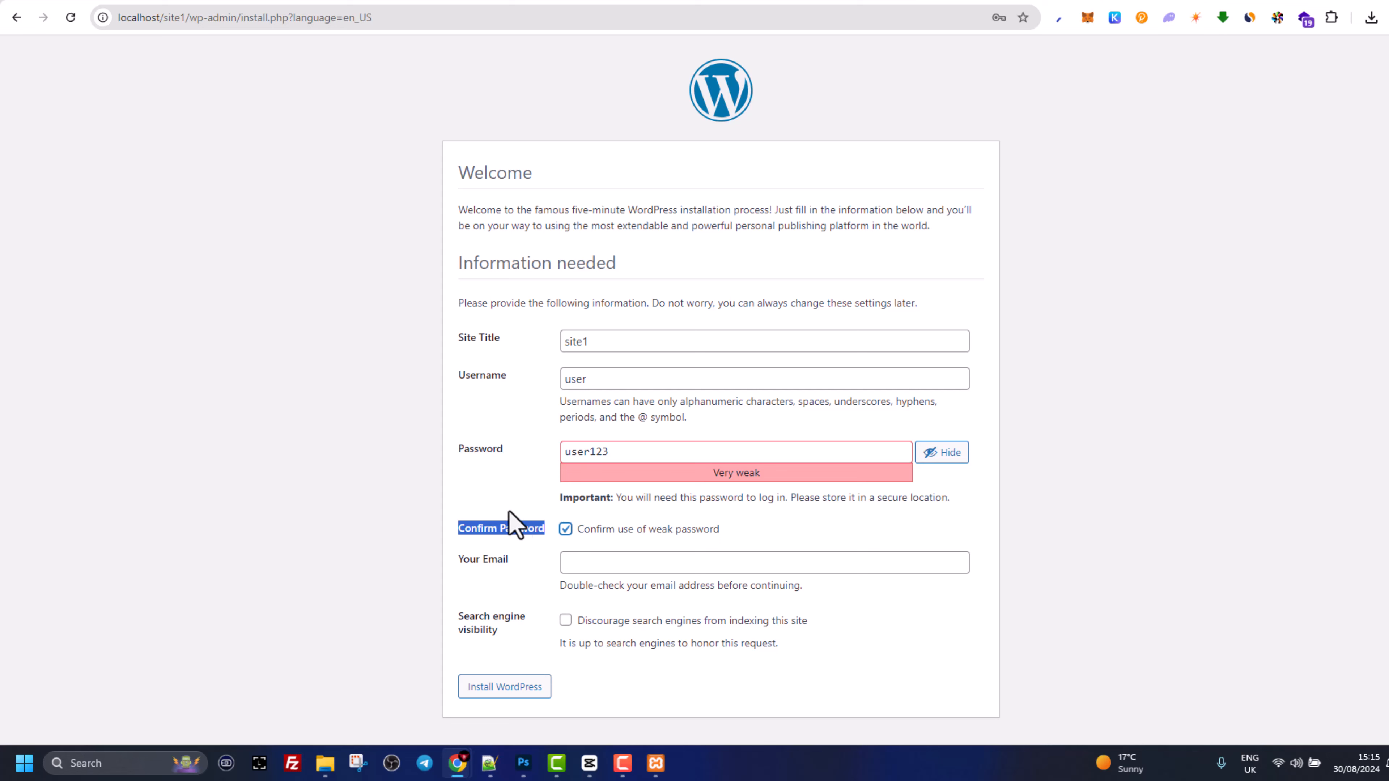
- Fill in the admin e-mail address from the autofill suggestion
click(539, 492)
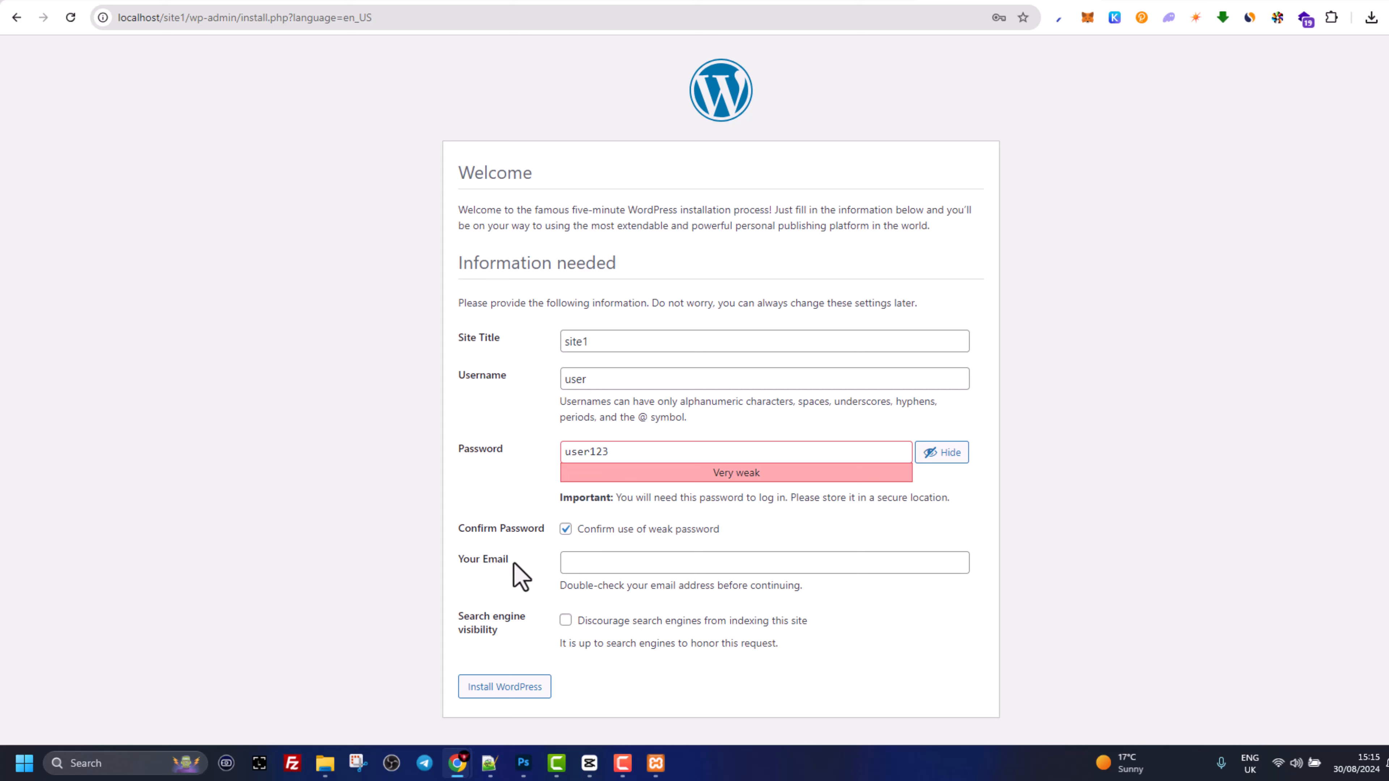
drag(514, 572, 456, 567)
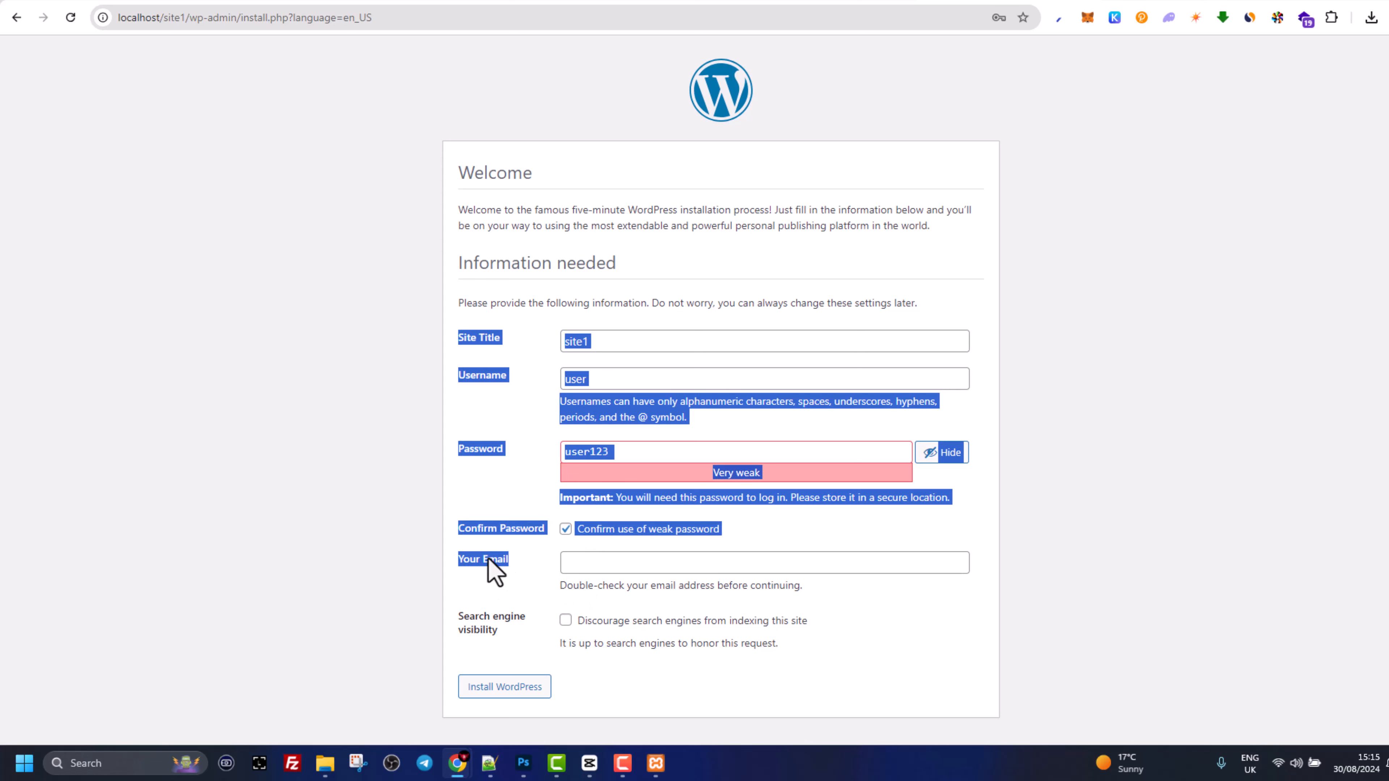
click(571, 564)
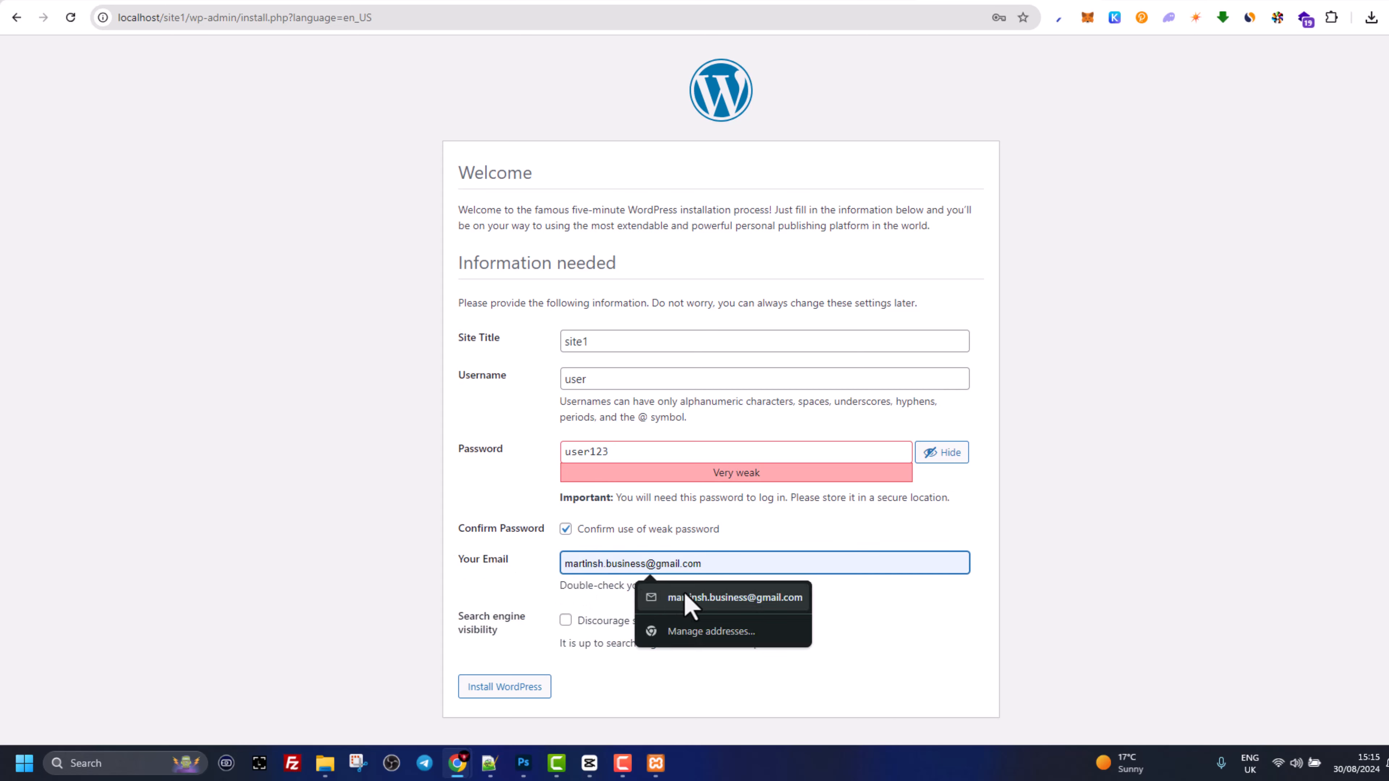
click(691, 599)
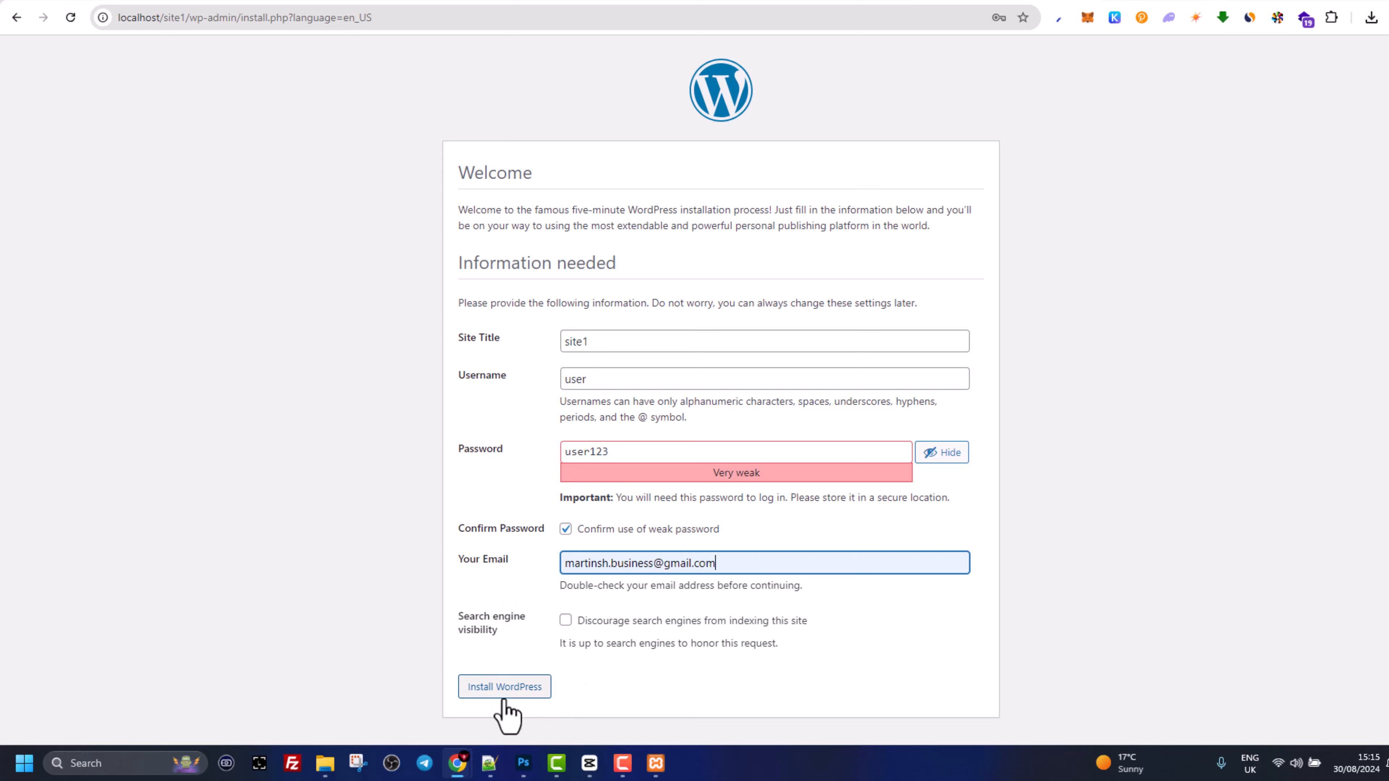
- Run the WordPress install, confirm site1_db now lists the 12 wp_ tables, then return to WordPress
click(481, 688)
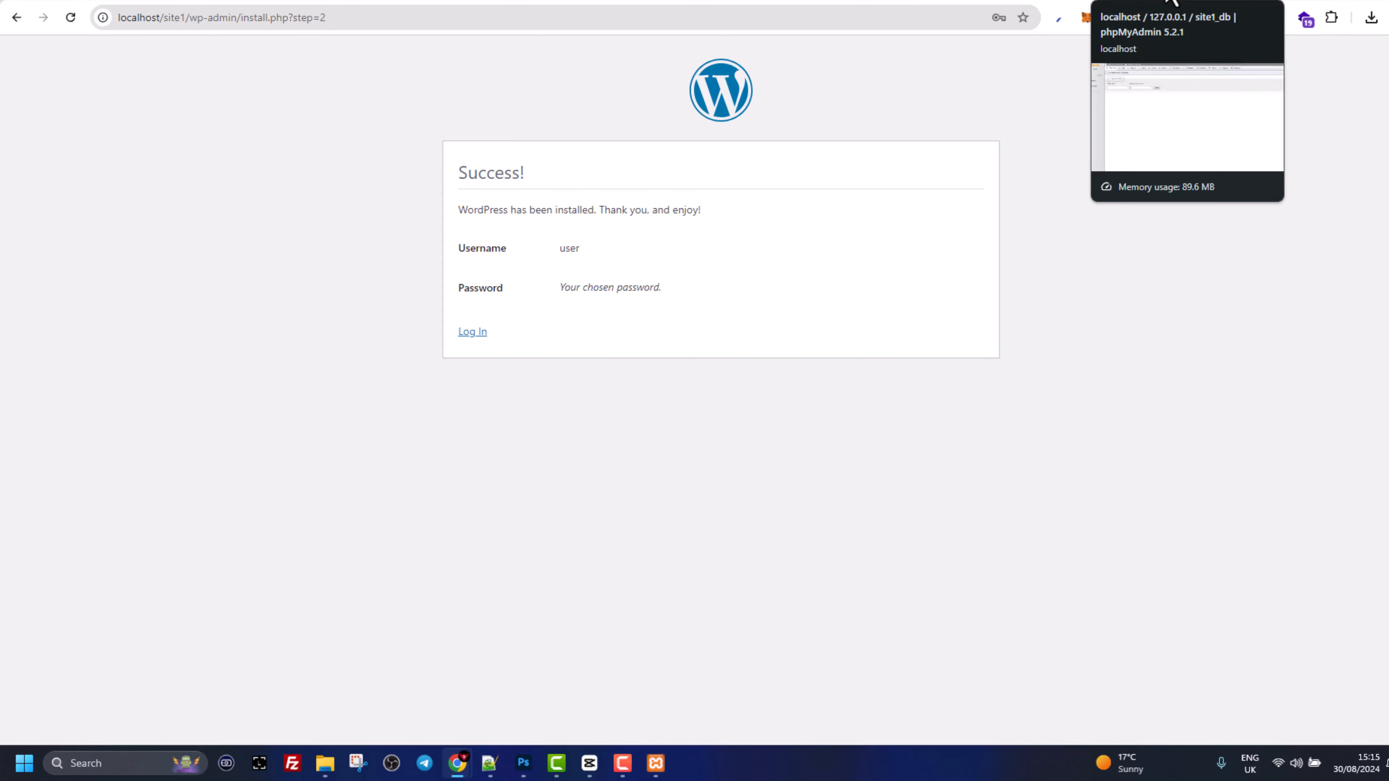
click(1171, 2)
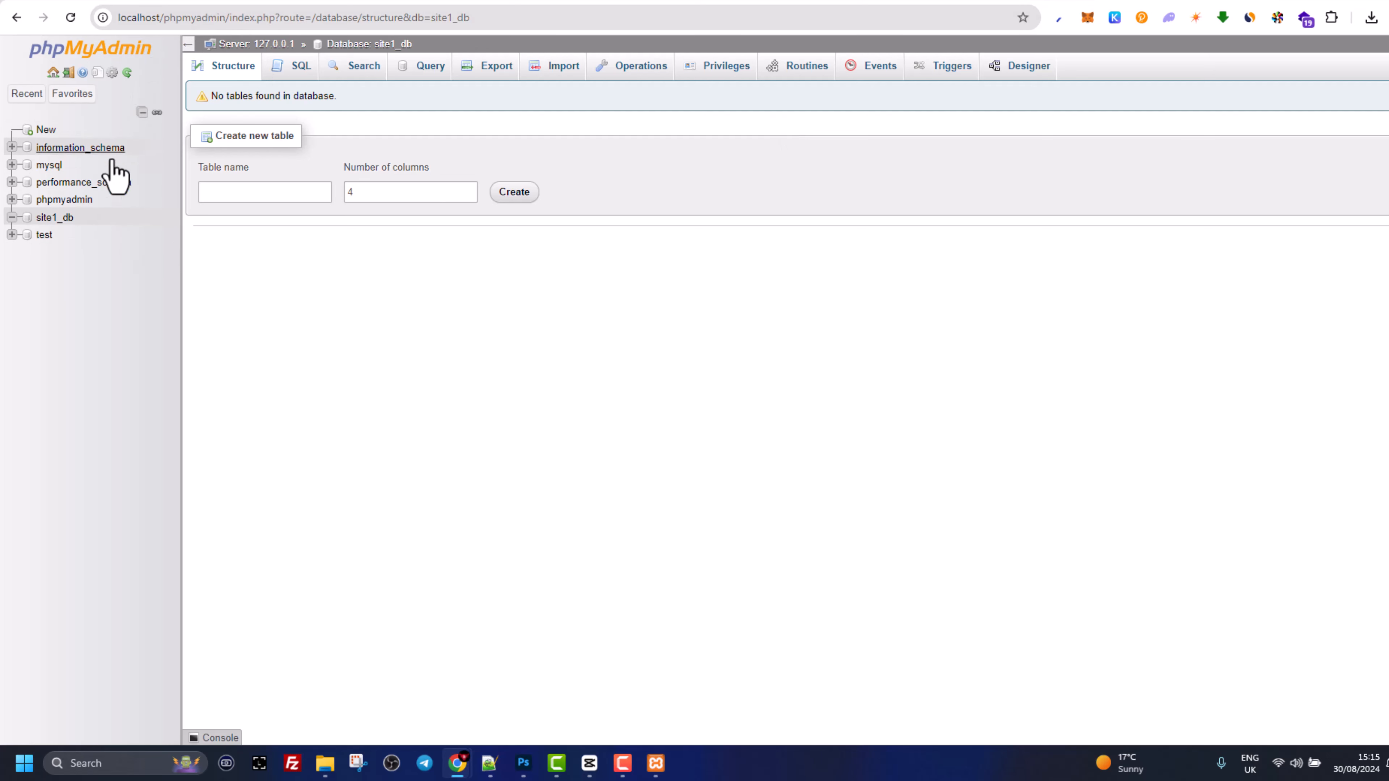
click(43, 219)
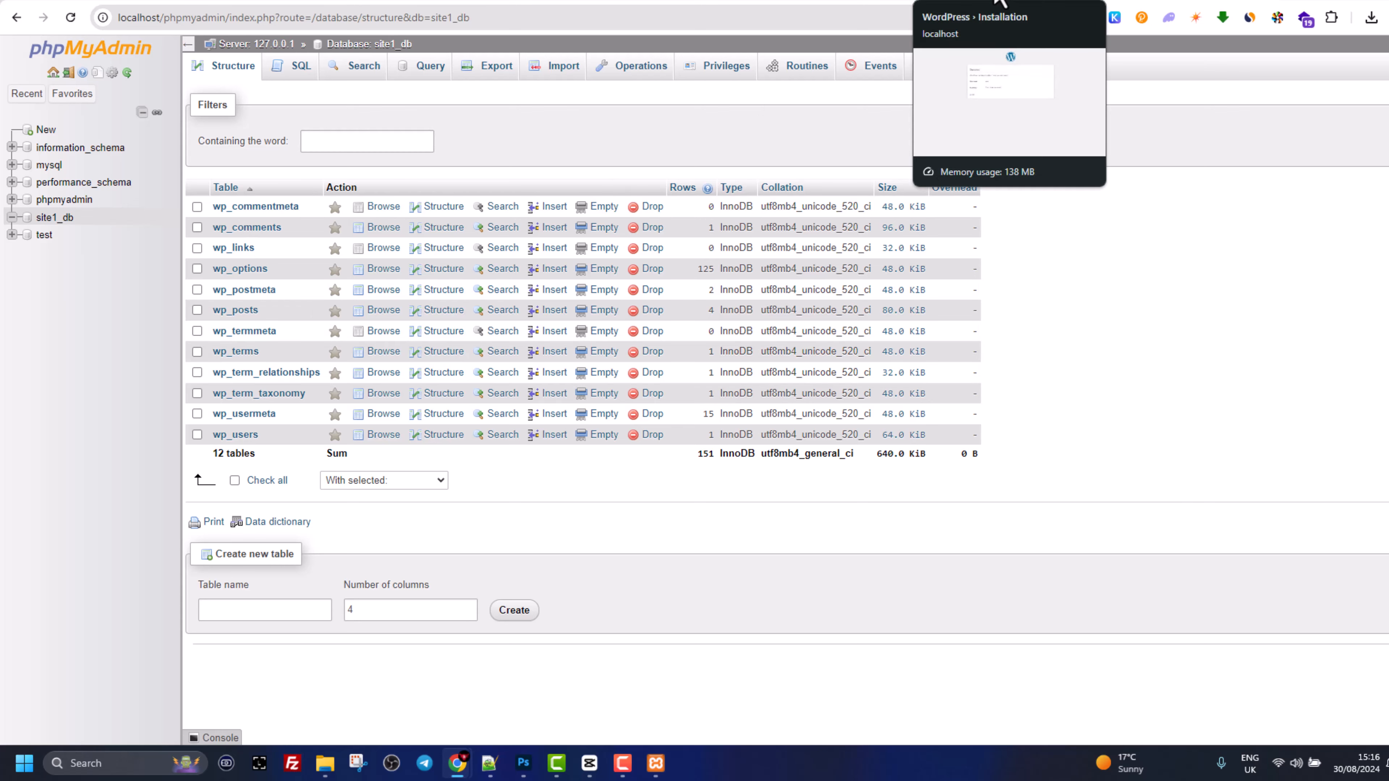
click(997, 2)
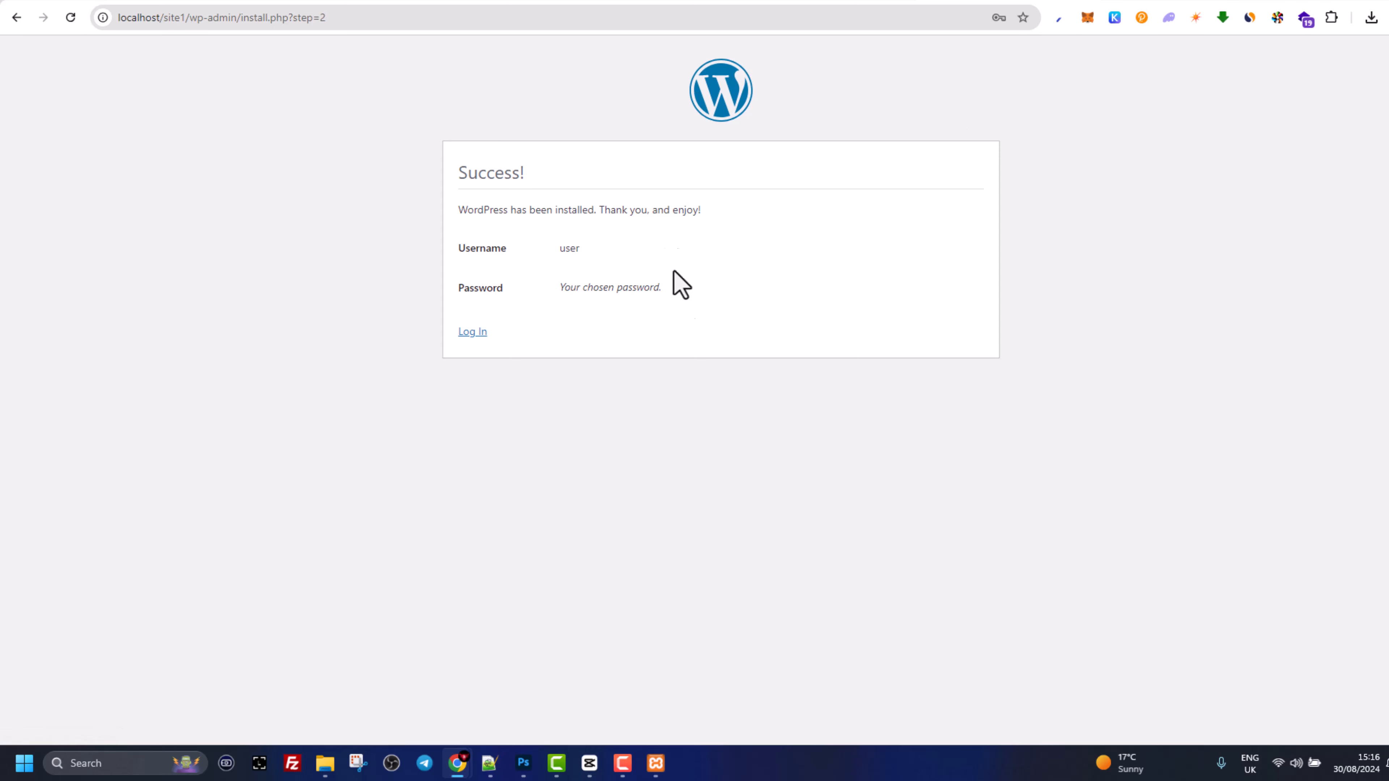
- Log in as the admin with the corrected password and Remember Me ticked, reaching the site1 dashboard
click(471, 333)
click(806, 303)
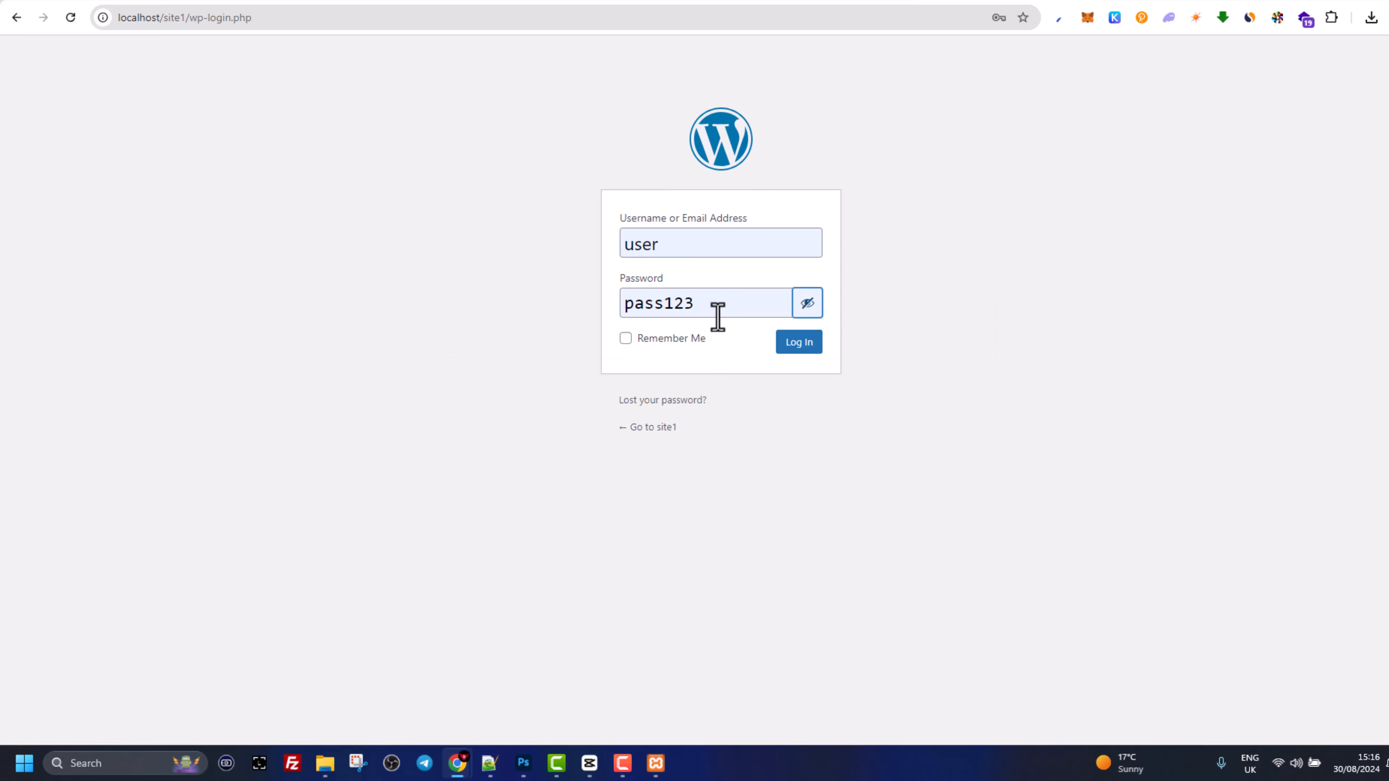
drag(721, 312, 591, 311)
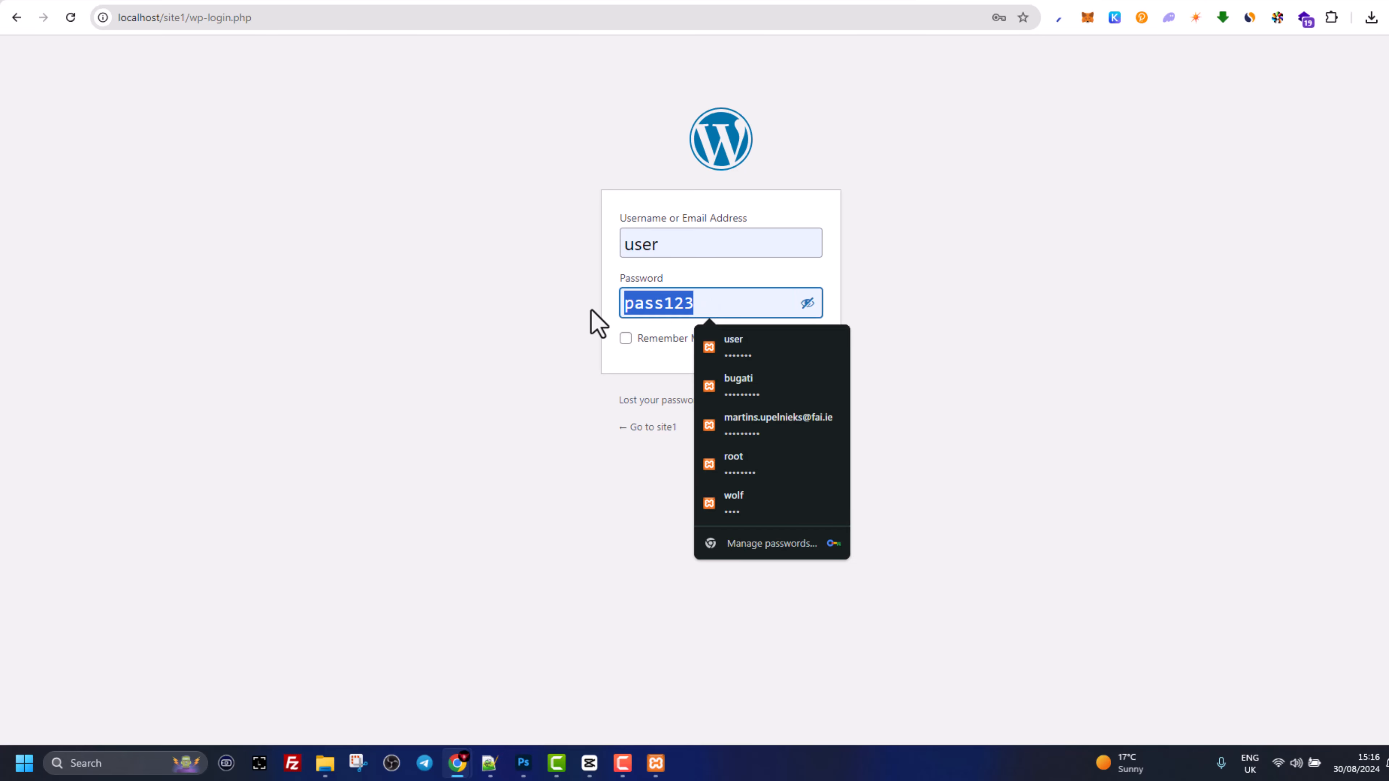
text(user123)
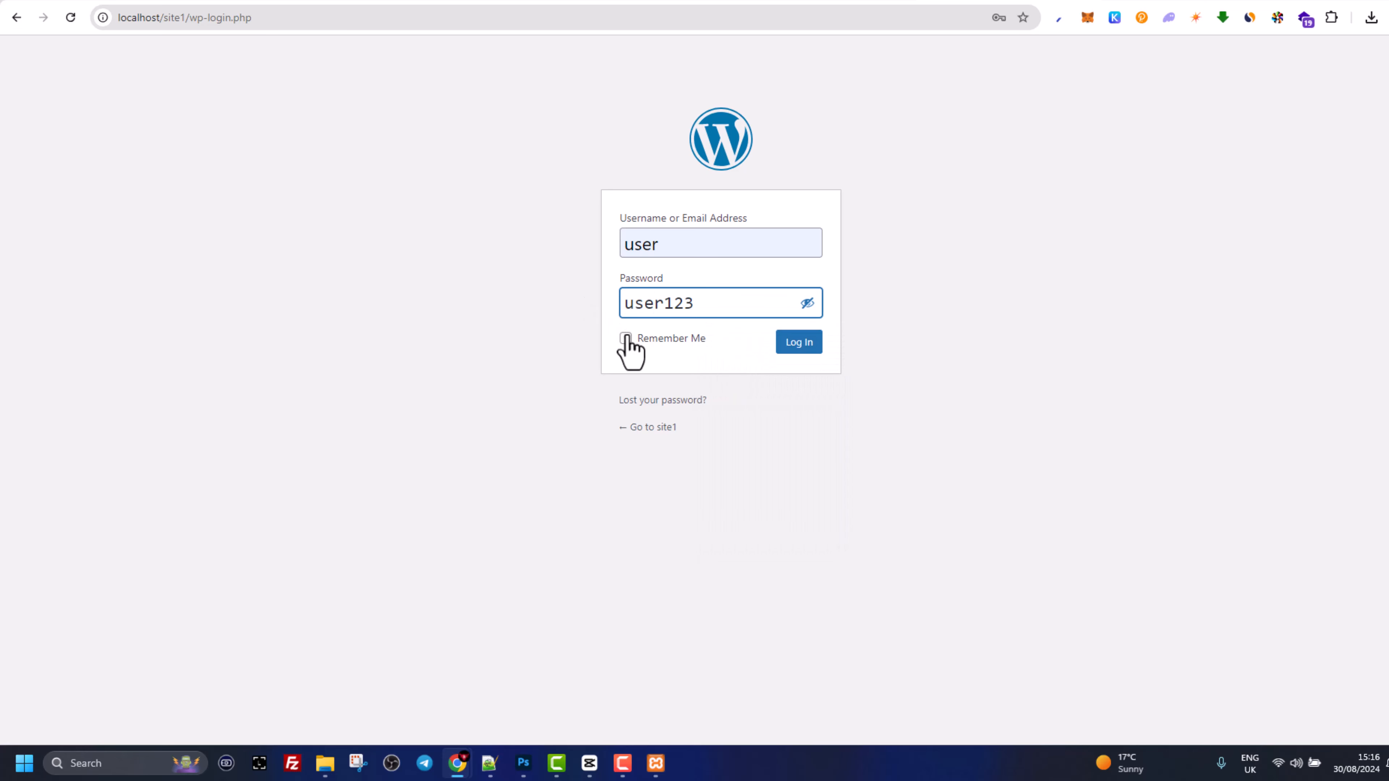
click(625, 338)
click(808, 339)
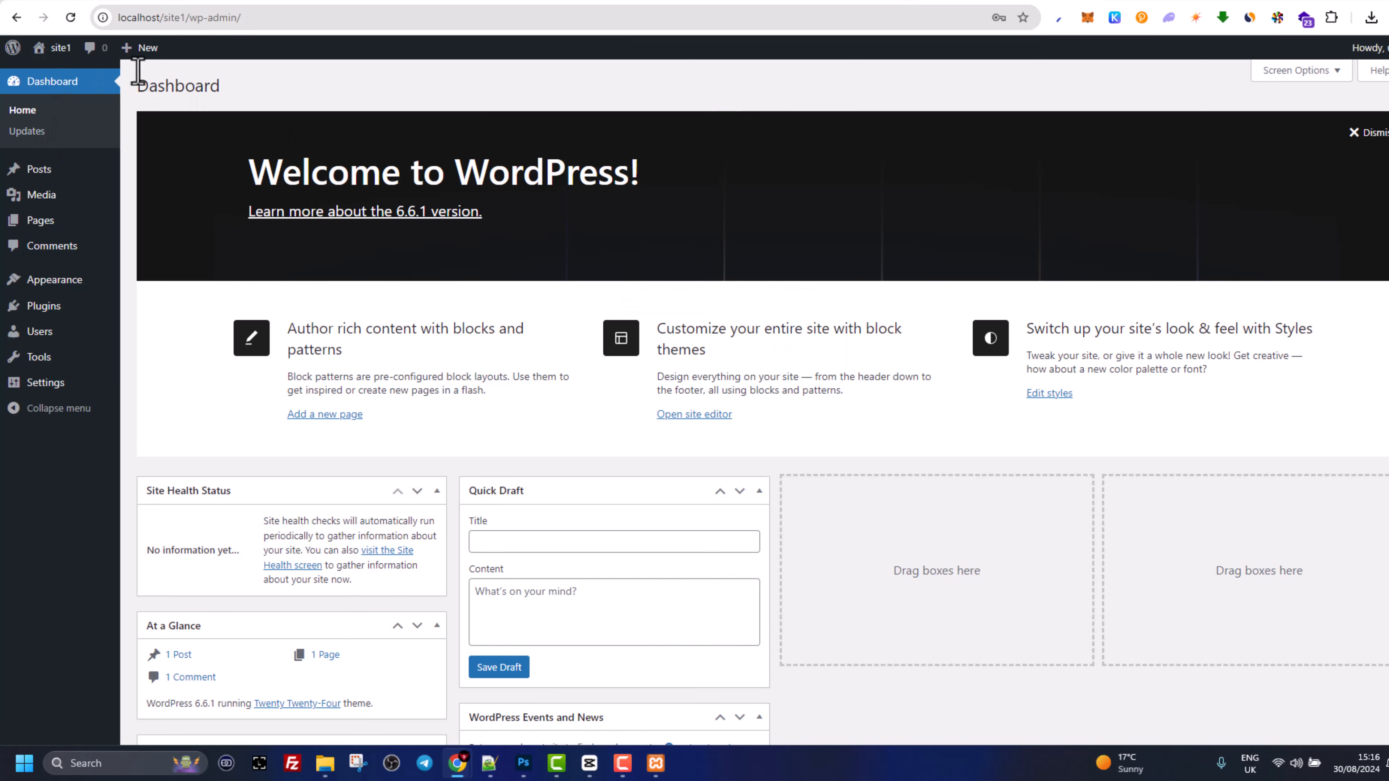
mouse_move(49, 54)
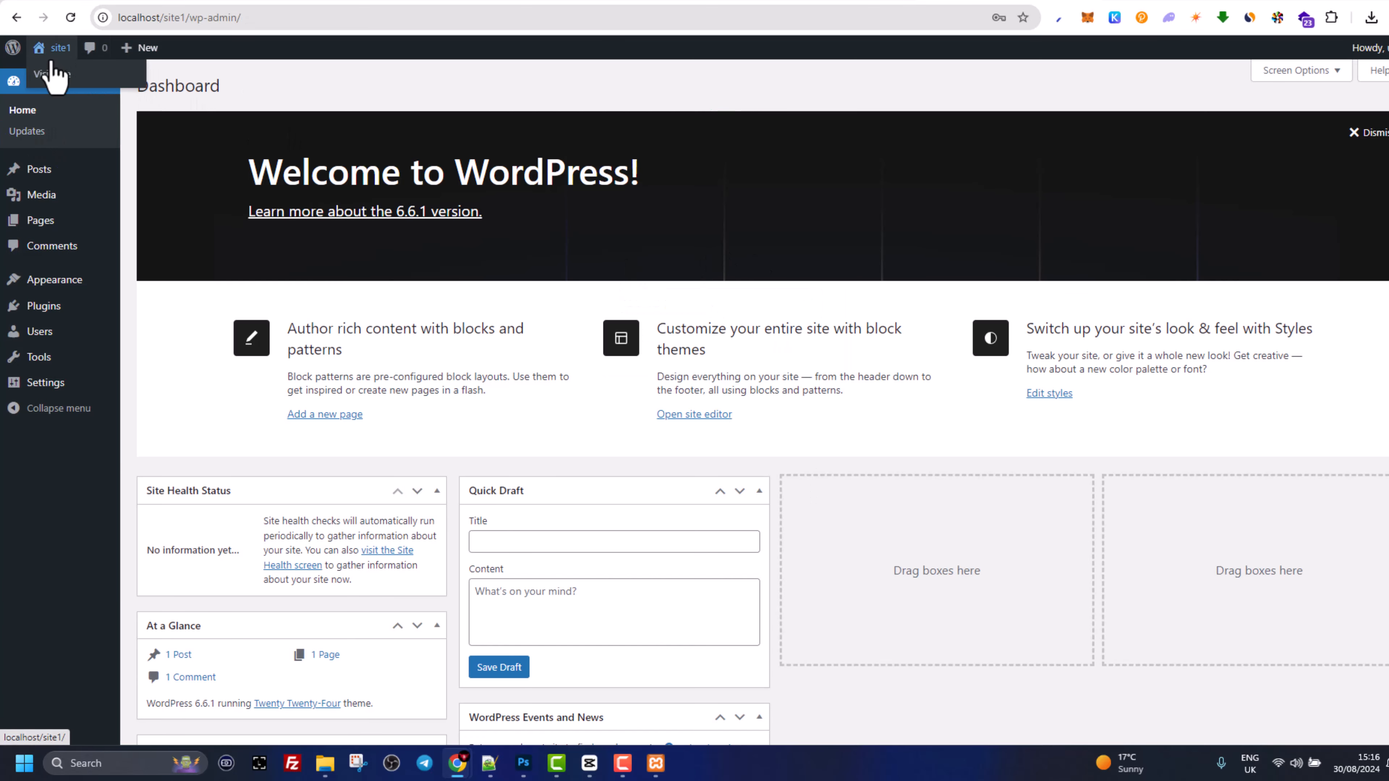